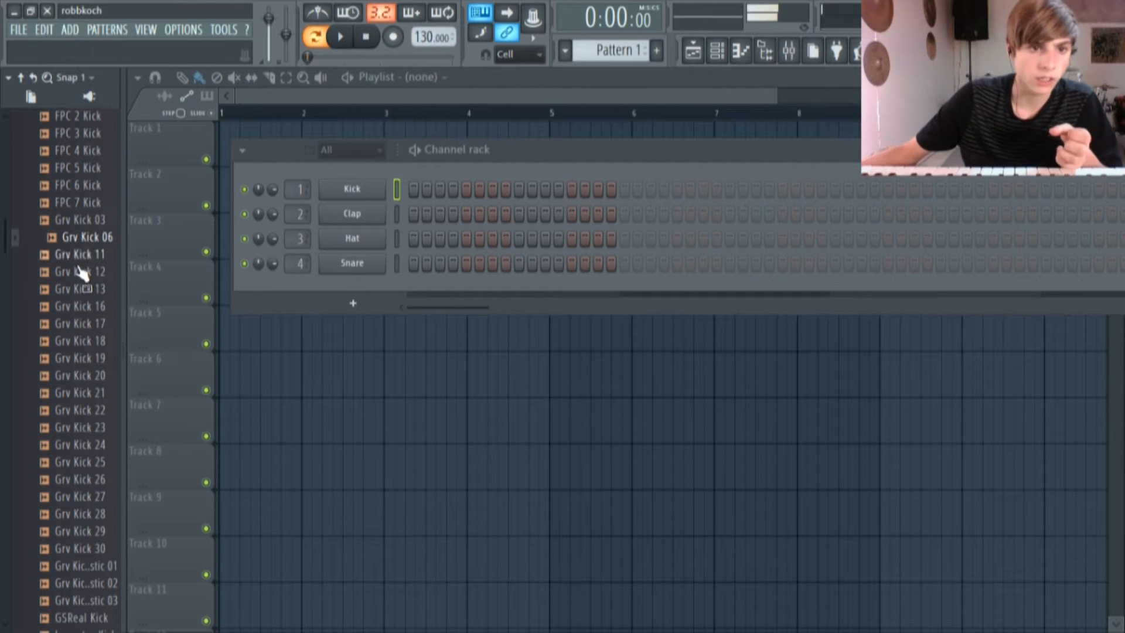
# Replace the Kick sample with Grv Kick 17 and place hits on steps 1, 5, 9 and 13
pyautogui.click(82, 306)
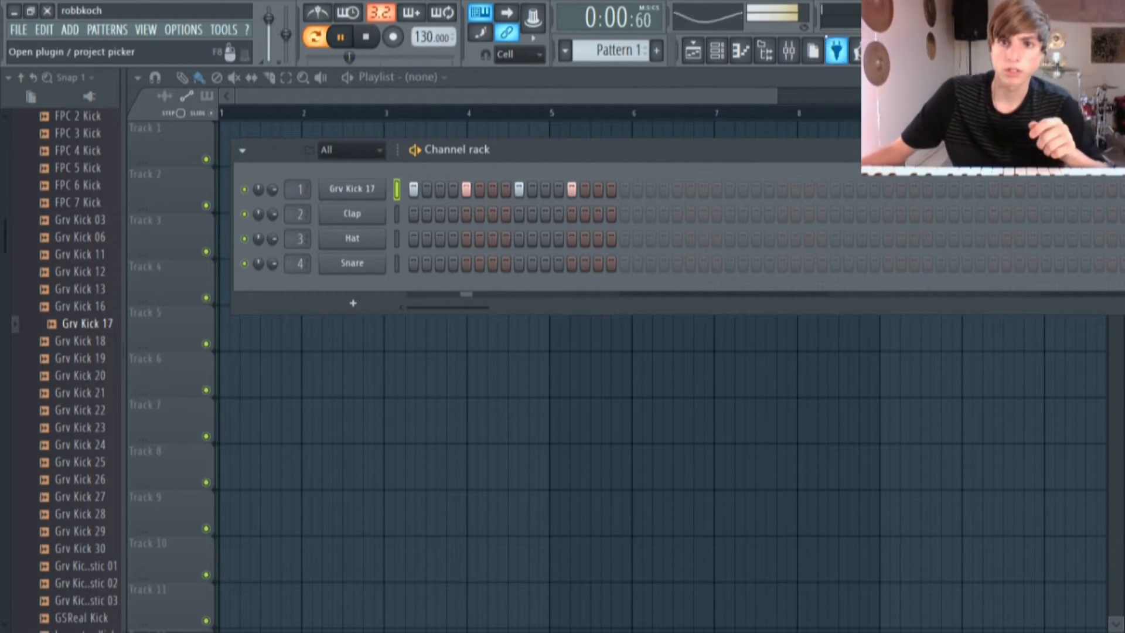
# Add Fruity Reeverb 2 to the Master mixer track and set its wet level to 27%
pyautogui.click(801, 51)
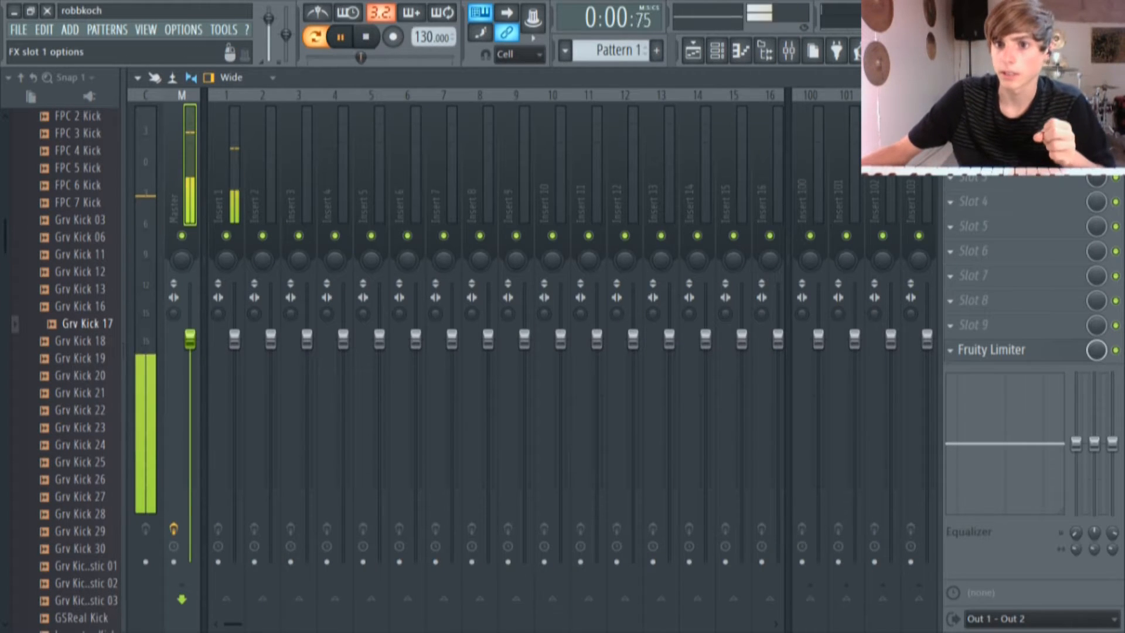
pyautogui.click(937, 198)
pyautogui.moveTo(829, 382)
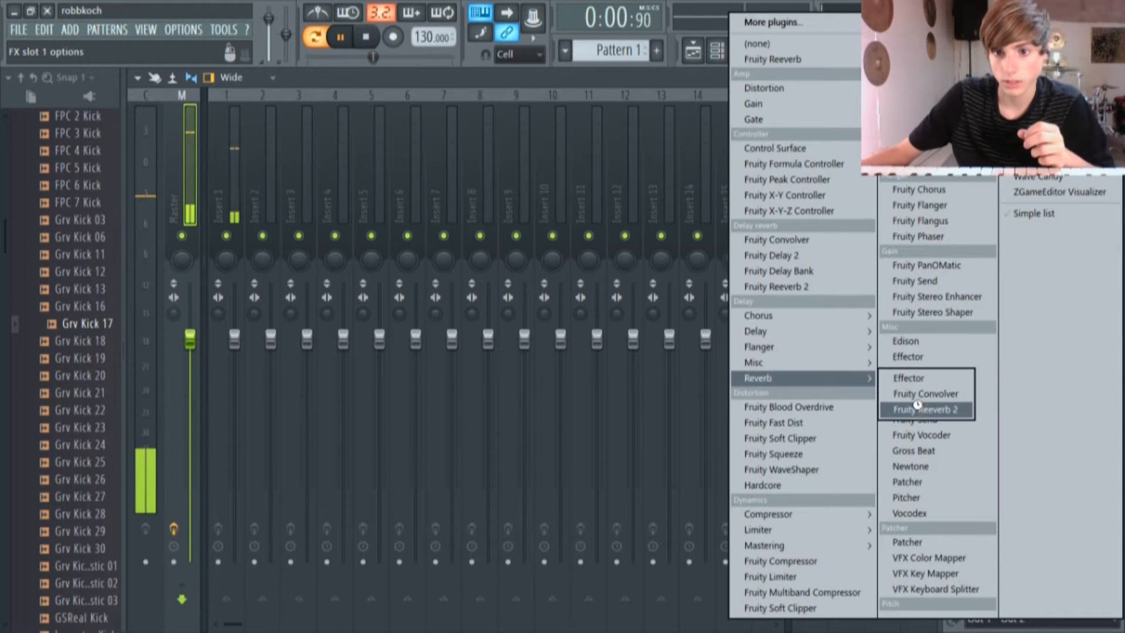
pyautogui.click(961, 407)
pyautogui.moveTo(558, 252); pyautogui.dragTo(557, 265)
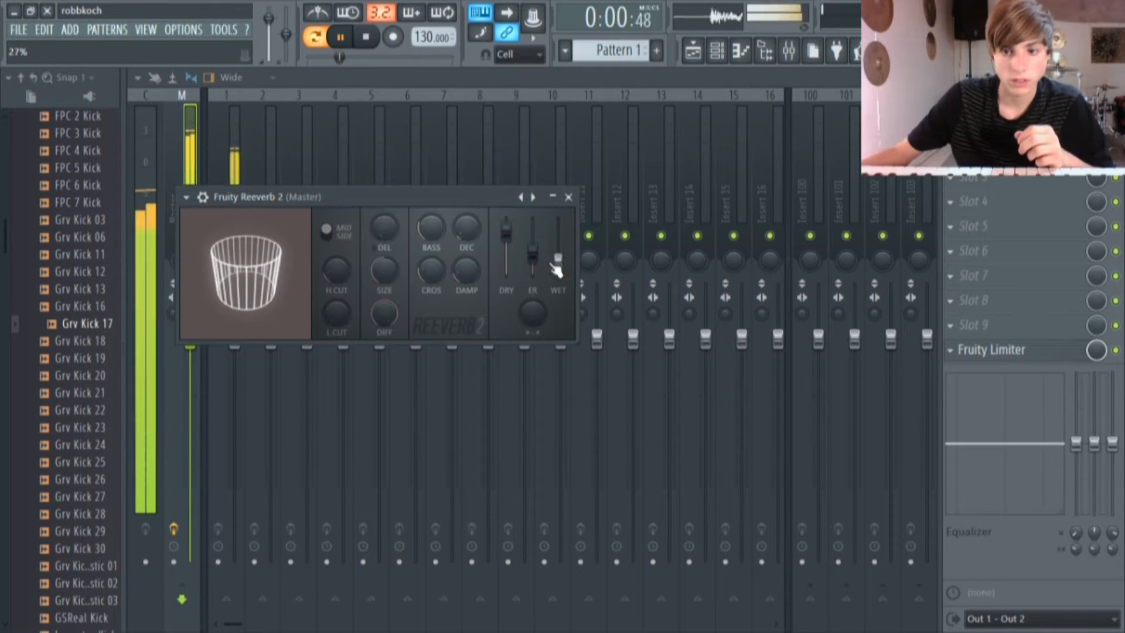
# Set the Master equalizer's low shelf to 3.3 dB and its high shelf to -3.6 dB
pyautogui.click(1090, 439)
pyautogui.moveTo(1077, 443); pyautogui.dragTo(1077, 411)
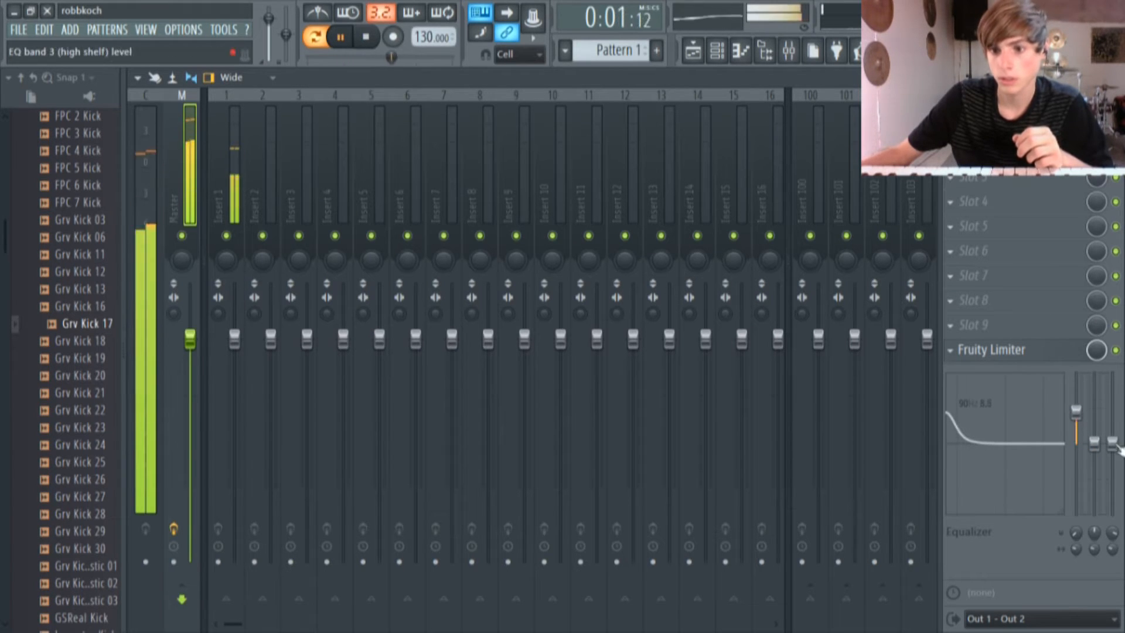
pyautogui.moveTo(1113, 444); pyautogui.dragTo(1113, 458)
pyautogui.moveTo(1077, 412); pyautogui.dragTo(1077, 430)
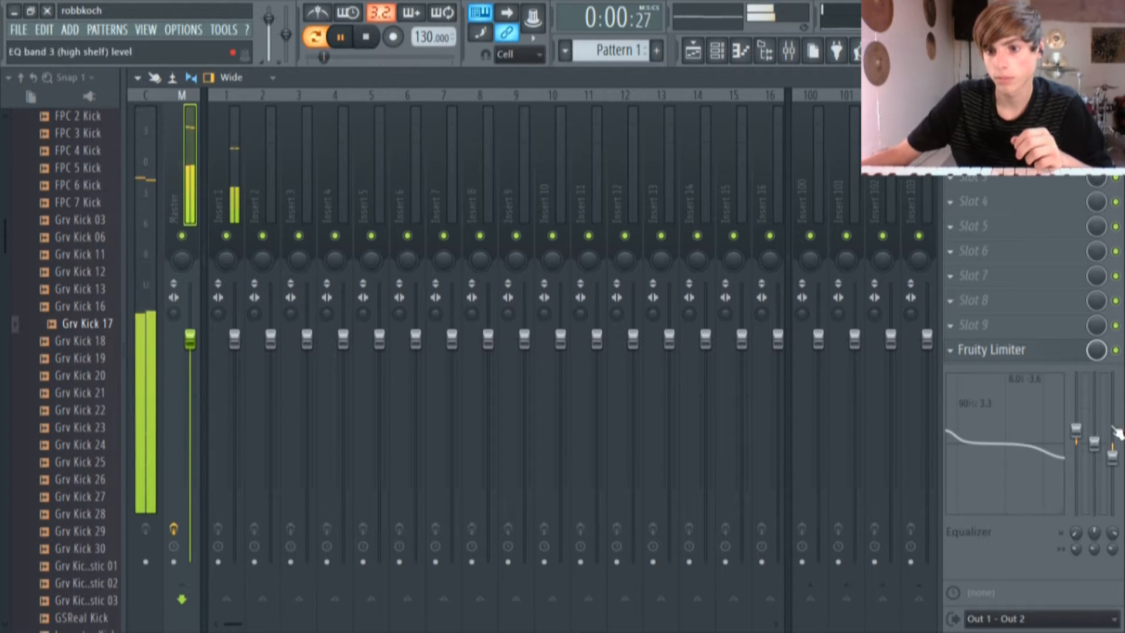
# Replace the Snare with Grv Snareclap 04 on steps 5 and 13, and place hats on steps 3, 7, 11 and 15
pyautogui.click(693, 51)
pyautogui.click(718, 52)
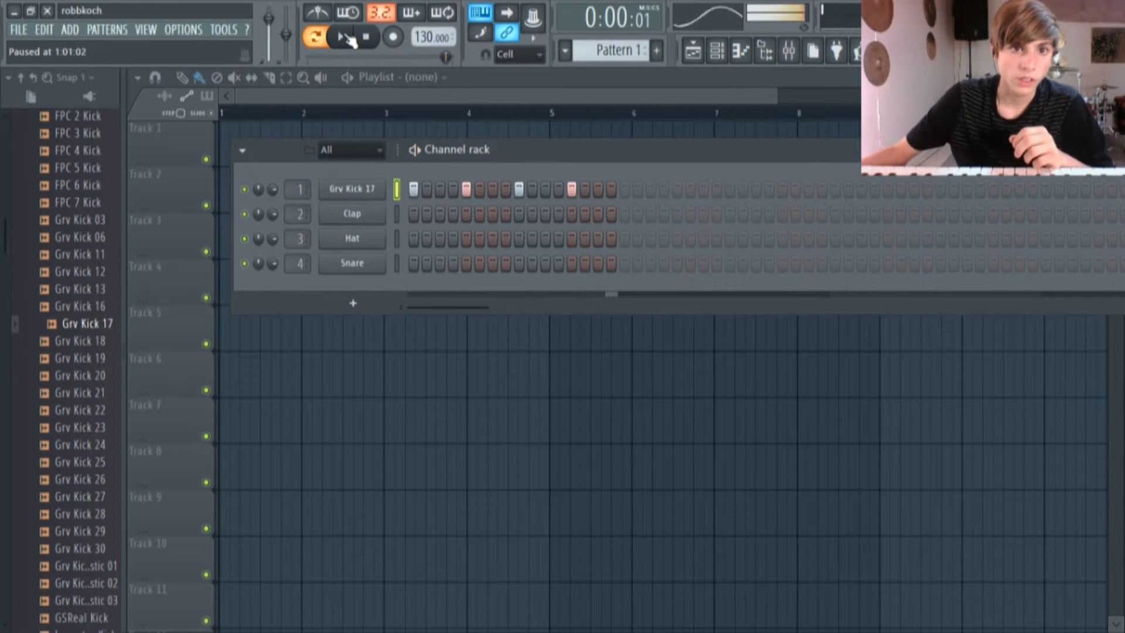
pyautogui.scroll(-8, 50, 235)
pyautogui.scroll(-4, 64, 296)
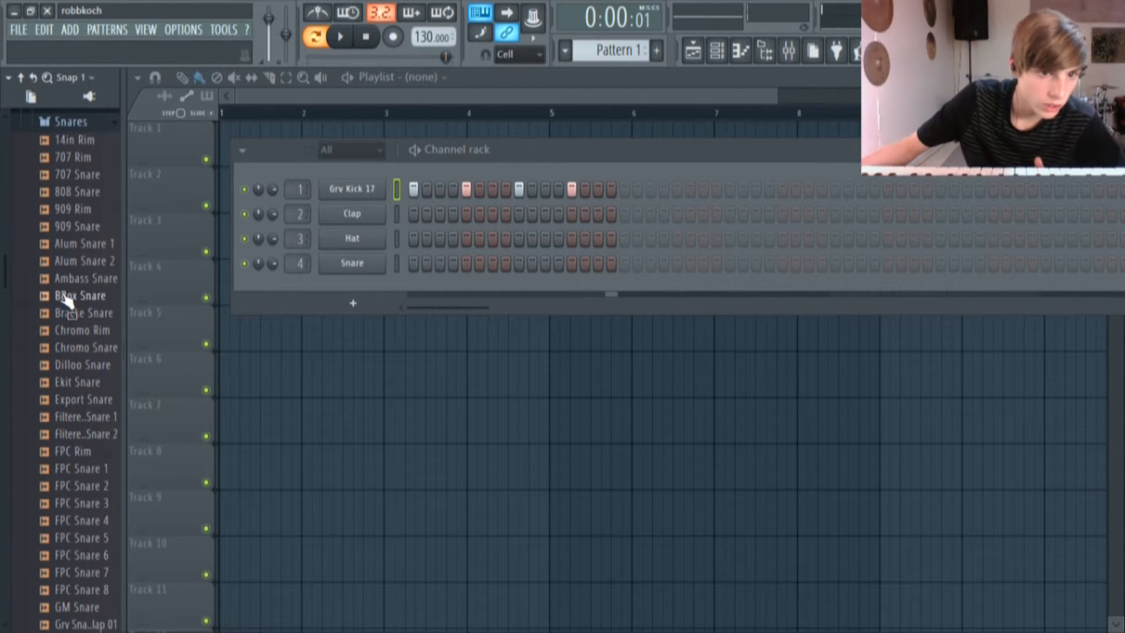
pyautogui.moveTo(80, 296); pyautogui.dragTo(85, 363)
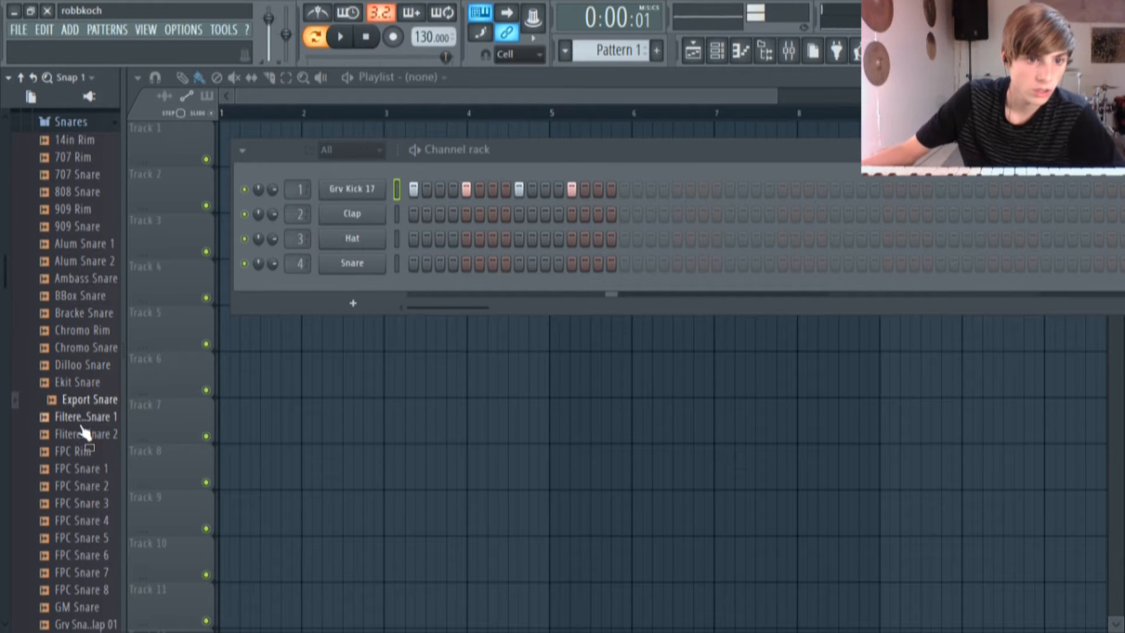
pyautogui.scroll(-4, 93, 539)
pyautogui.click(86, 472)
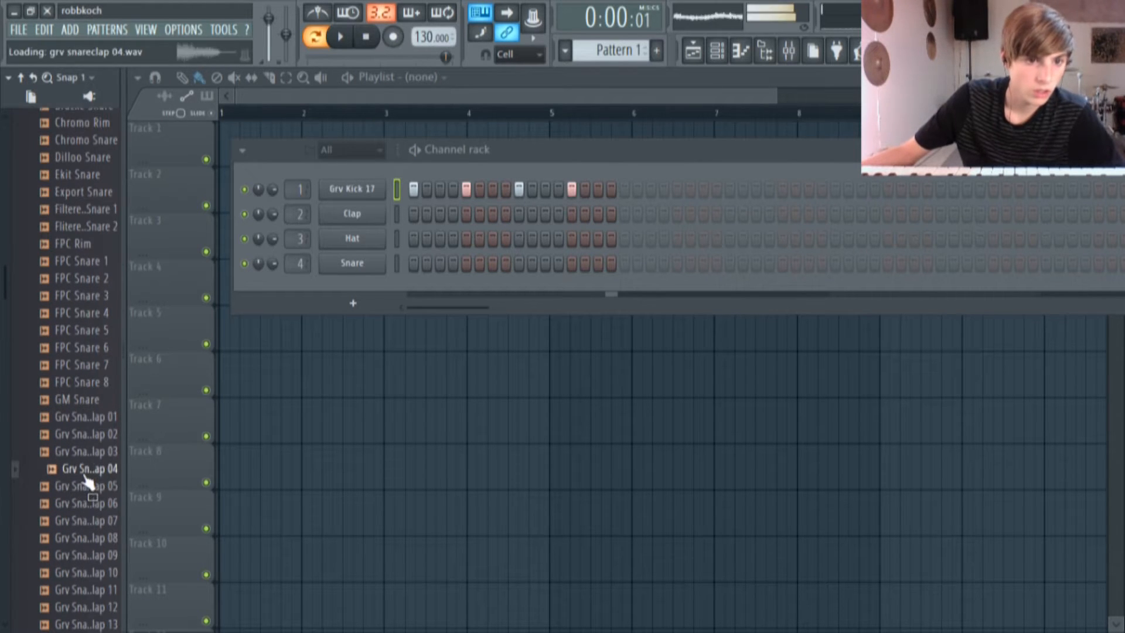
pyautogui.moveTo(347, 265); pyautogui.dragTo(351, 266)
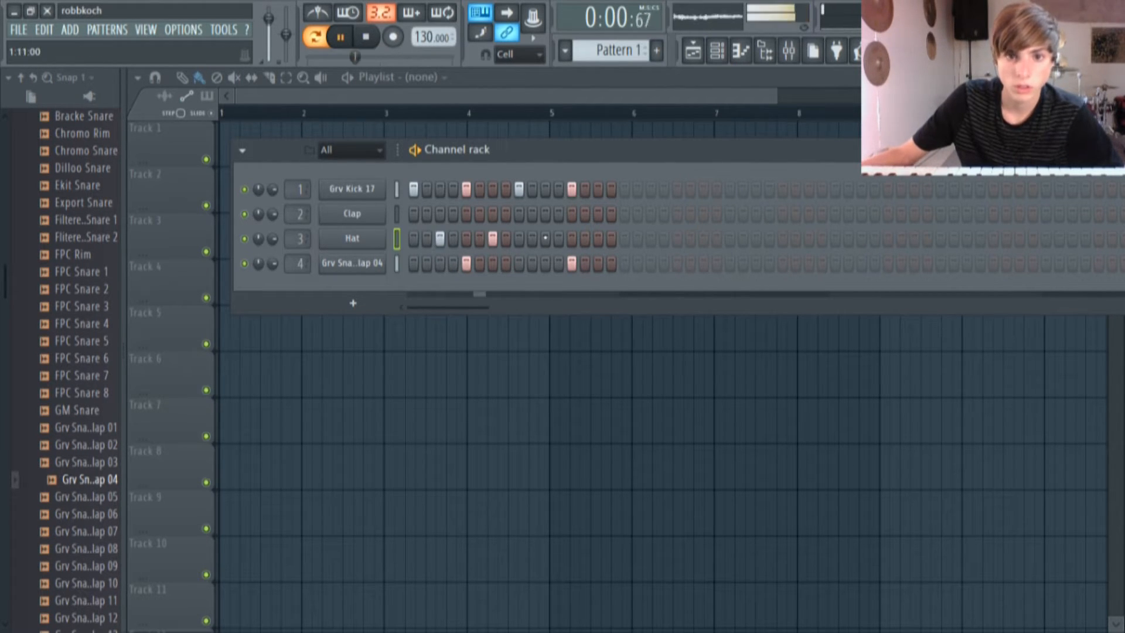
# Add Fruity Reeverb 2 to the snare's Insert 4 mixer track with the wet level at 48%
pyautogui.press('F9')
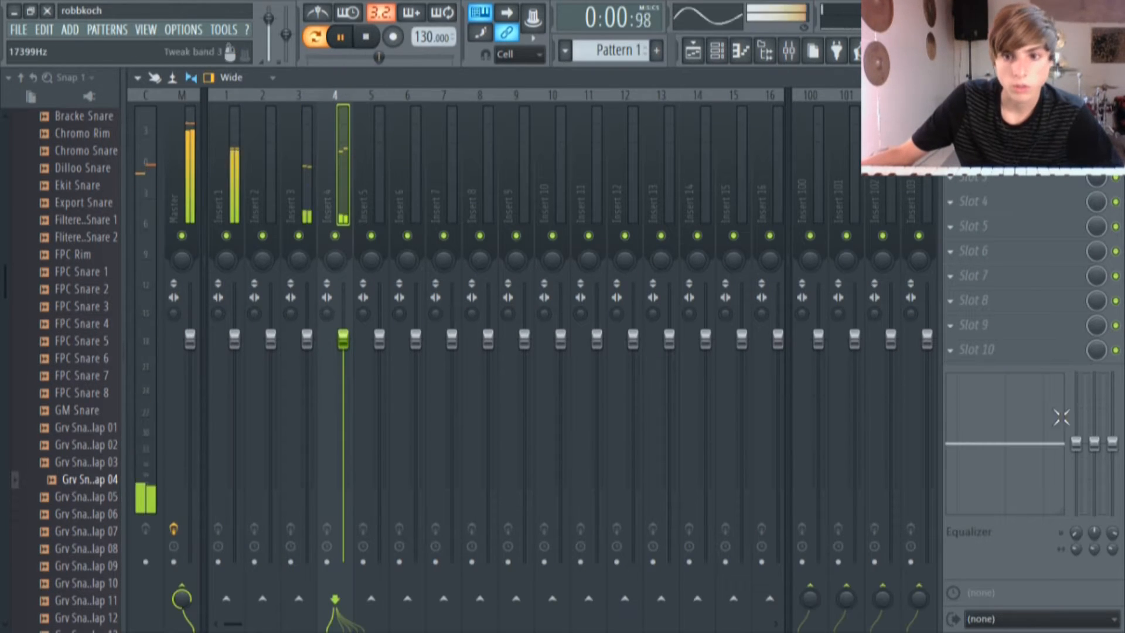
pyautogui.click(951, 127)
pyautogui.moveTo(785, 378)
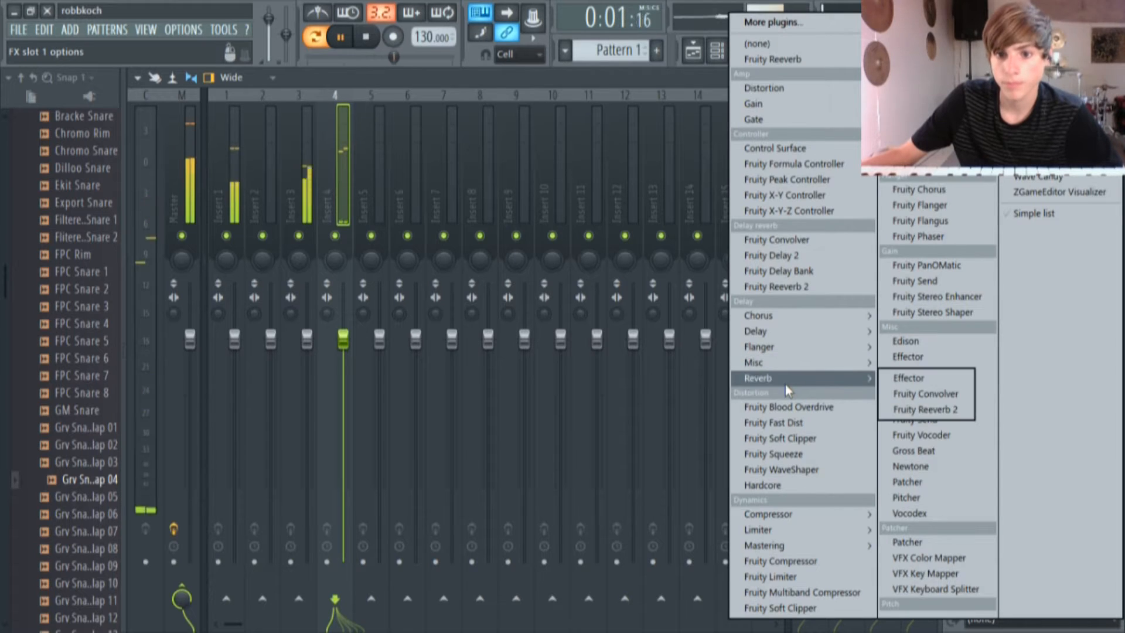
pyautogui.click(926, 402)
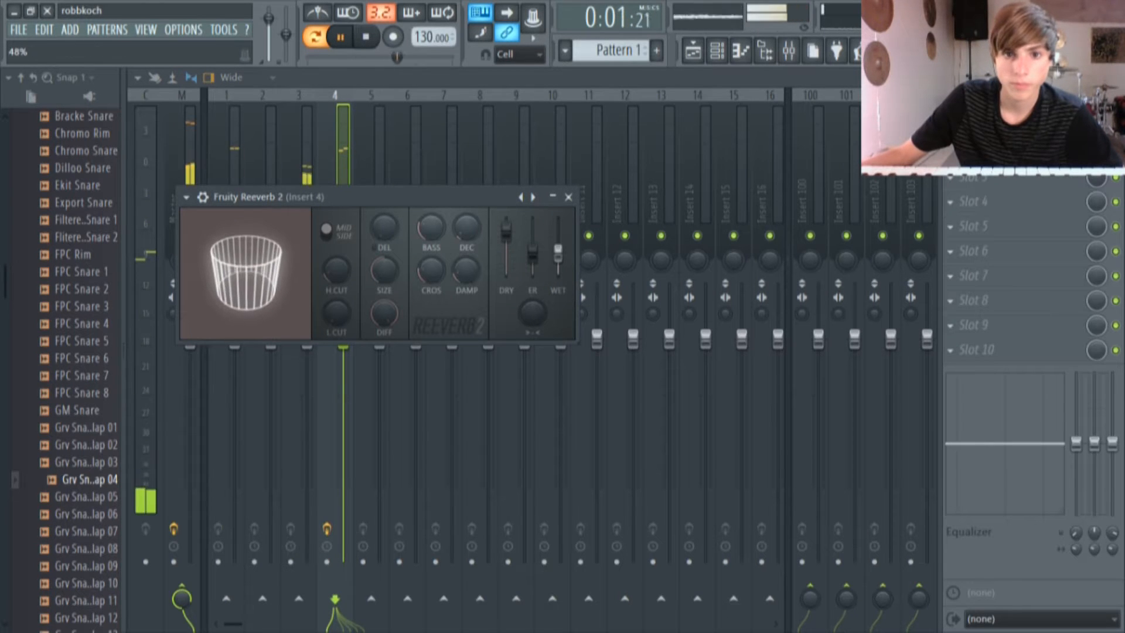
pyautogui.click(568, 197)
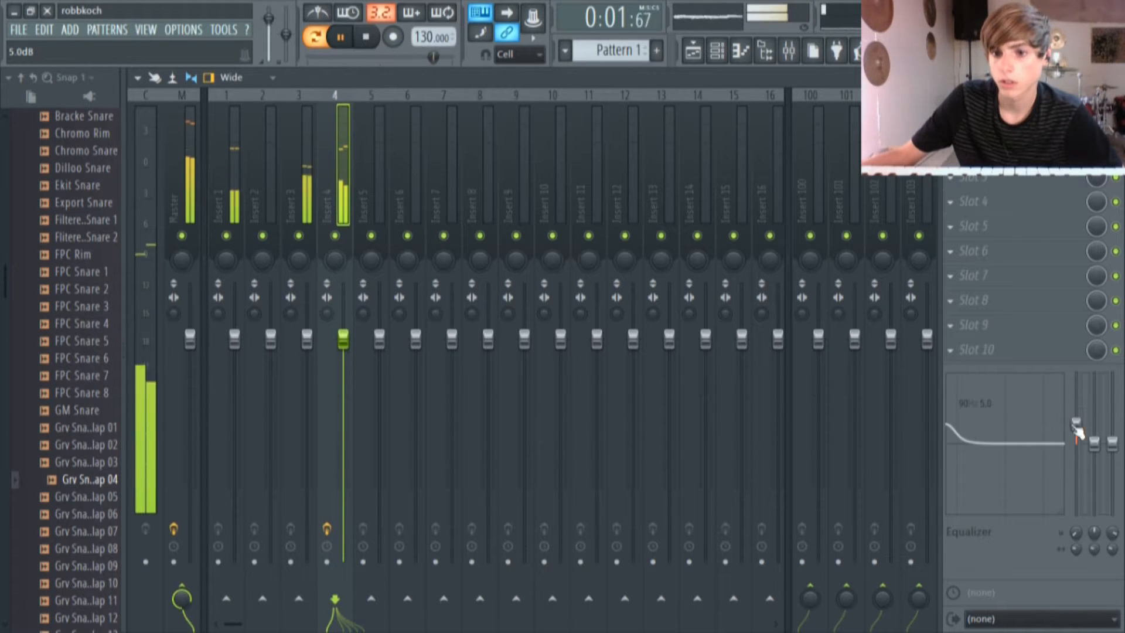
# Reduce the Insert 4 reverb's wet level to 41% and set its EQ mid band to 5.9 kHz, 3.4 dB and high shelf to 3.2 dB
pyautogui.click(990, 127)
pyautogui.moveTo(558, 254); pyautogui.dragTo(558, 256)
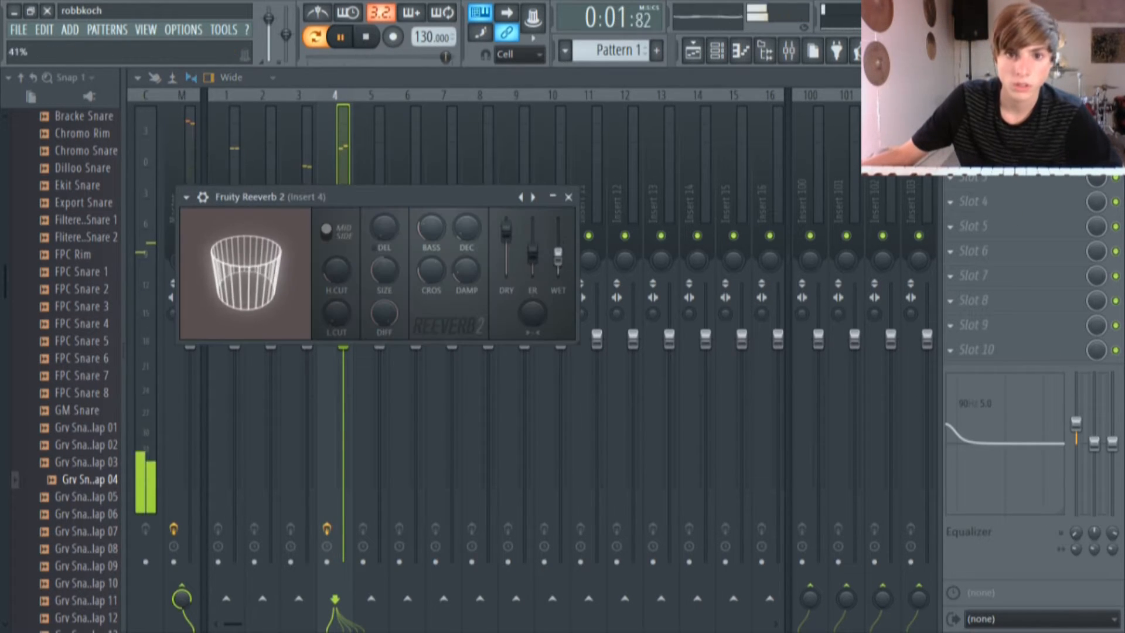
pyautogui.click(990, 127)
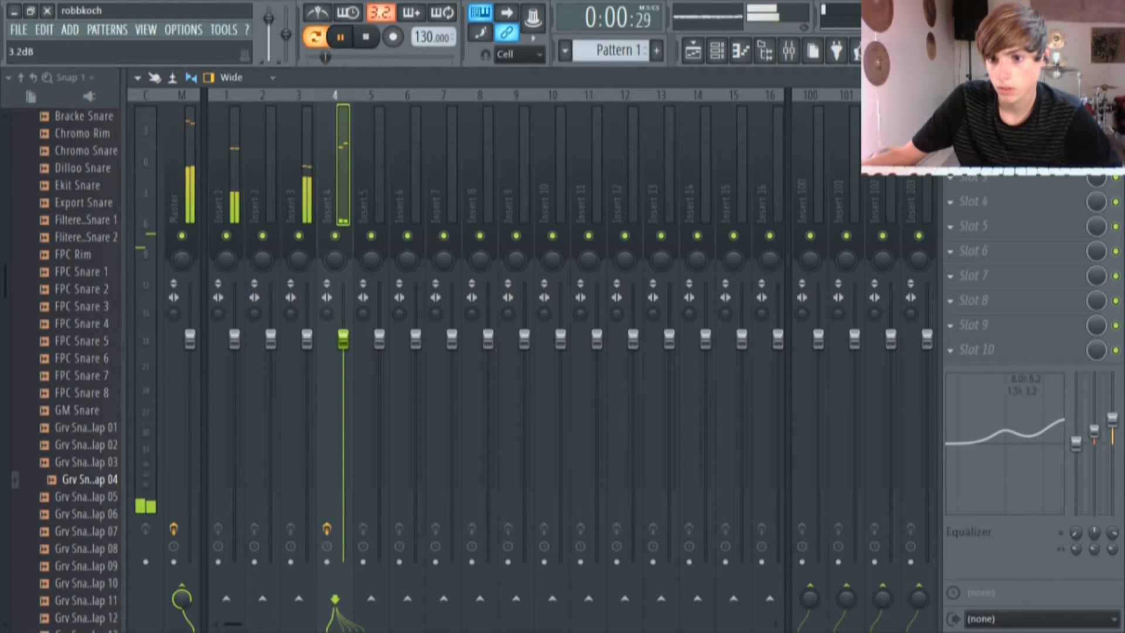
pyautogui.moveTo(1094, 532); pyautogui.dragTo(1094, 508)
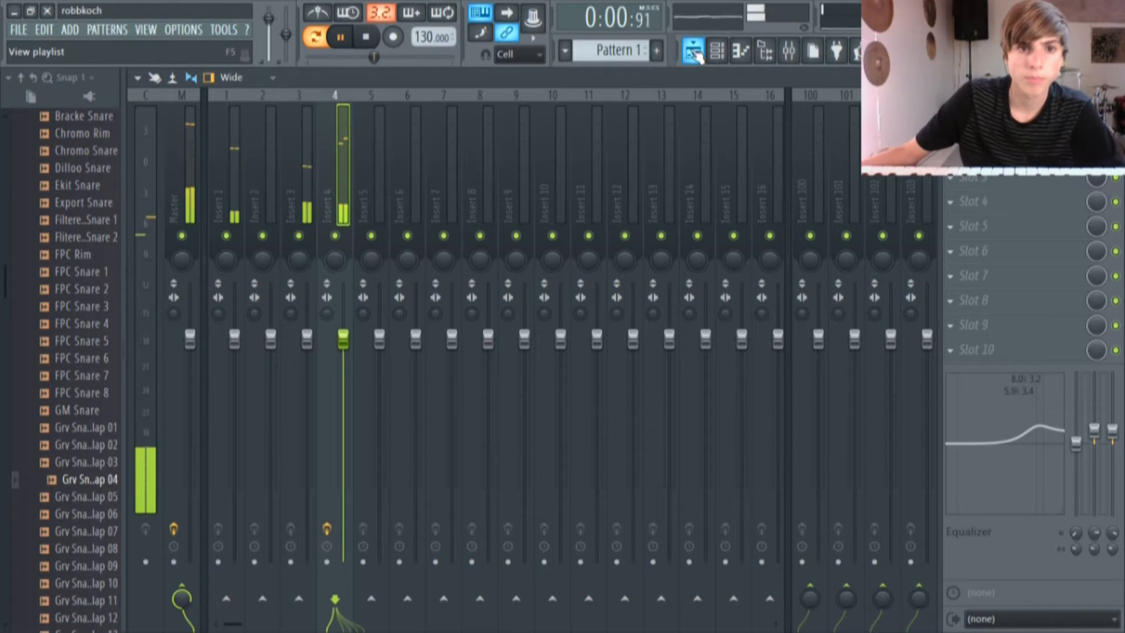
# Stop playback, audition samples in the Snares, Kicks and Hats folders, and load Grv CH 09 into the Hat channel
pyautogui.click(717, 51)
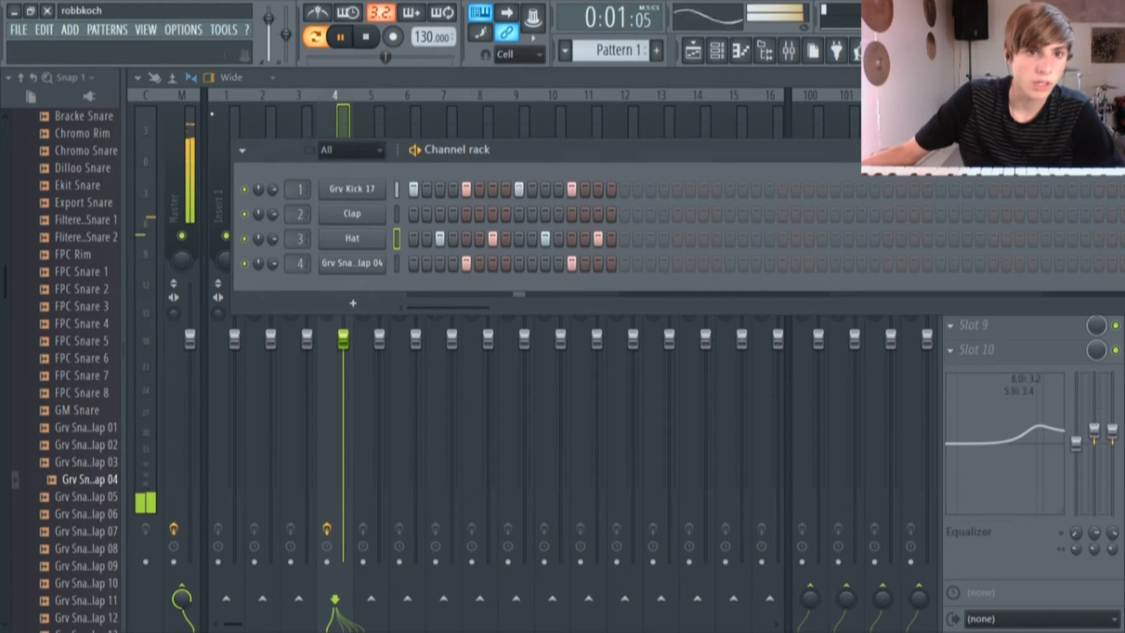
pyautogui.click(341, 38)
pyautogui.scroll(-7, 84, 237)
pyautogui.click(84, 341)
pyautogui.scroll(4, 87, 339)
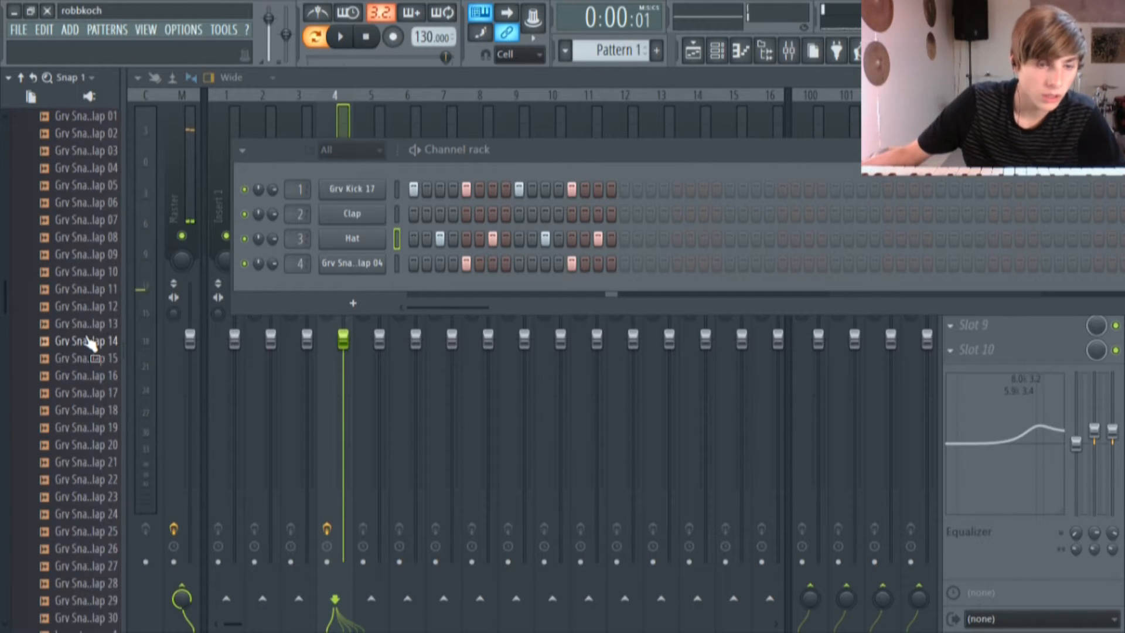
pyautogui.scroll(10, 87, 339)
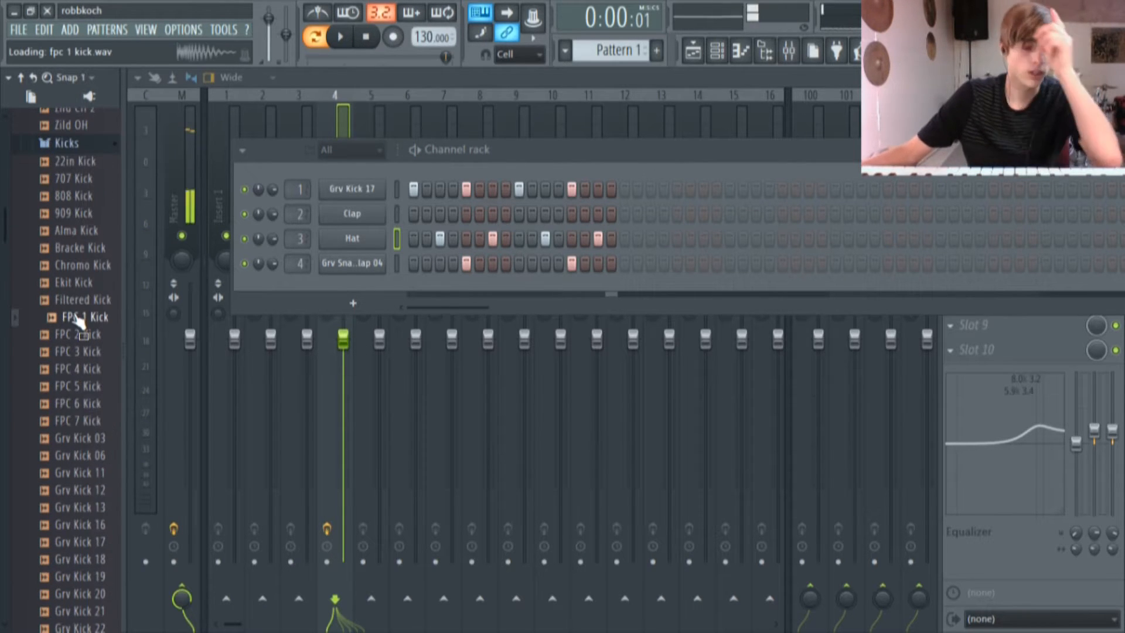
pyautogui.scroll(6, 78, 320)
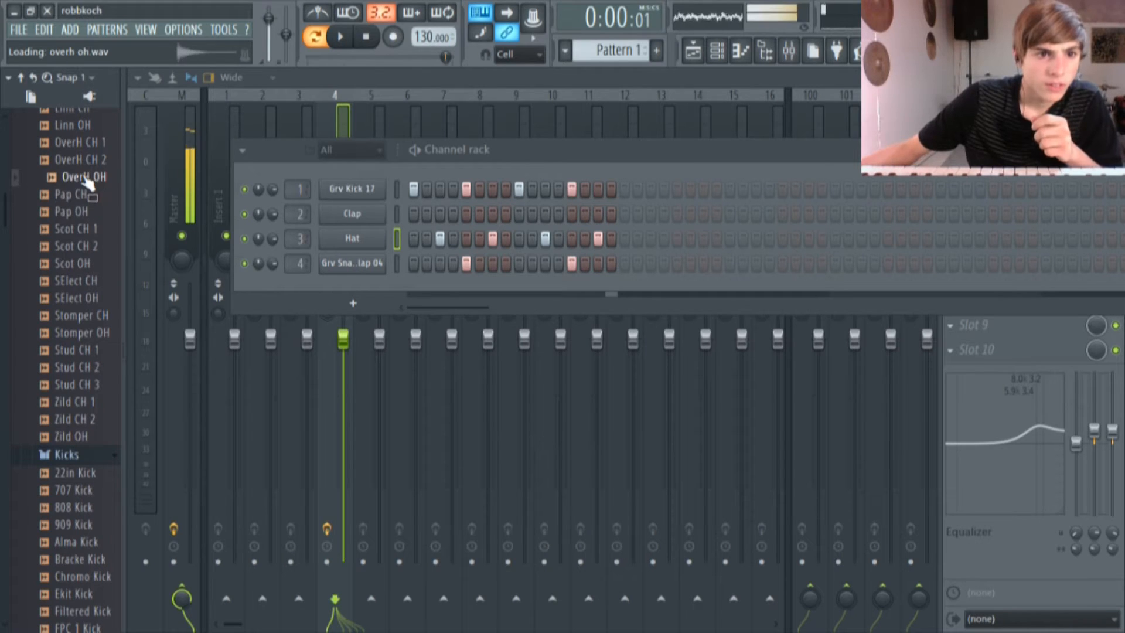
pyautogui.scroll(4, 82, 194)
pyautogui.click(69, 230)
pyautogui.scroll(6, 88, 193)
pyautogui.click(75, 314)
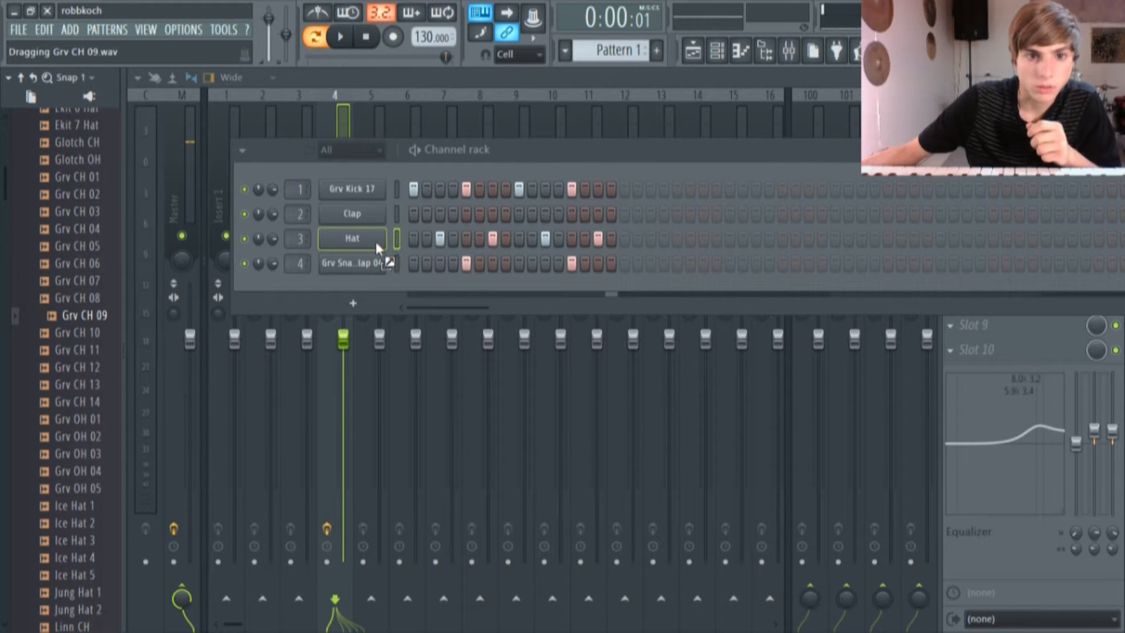
pyautogui.moveTo(378, 250); pyautogui.dragTo(378, 249)
# Set the project tempo to 140 BPM
pyautogui.click(375, 79)
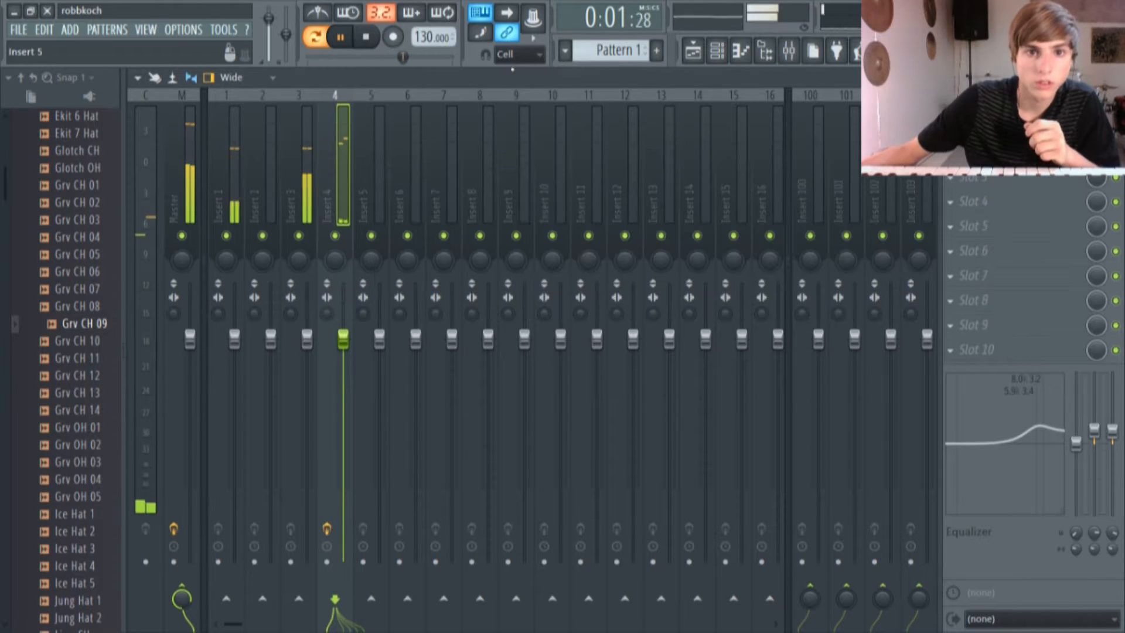
pyautogui.moveTo(428, 38); pyautogui.dragTo(428, 26)
pyautogui.click(717, 54)
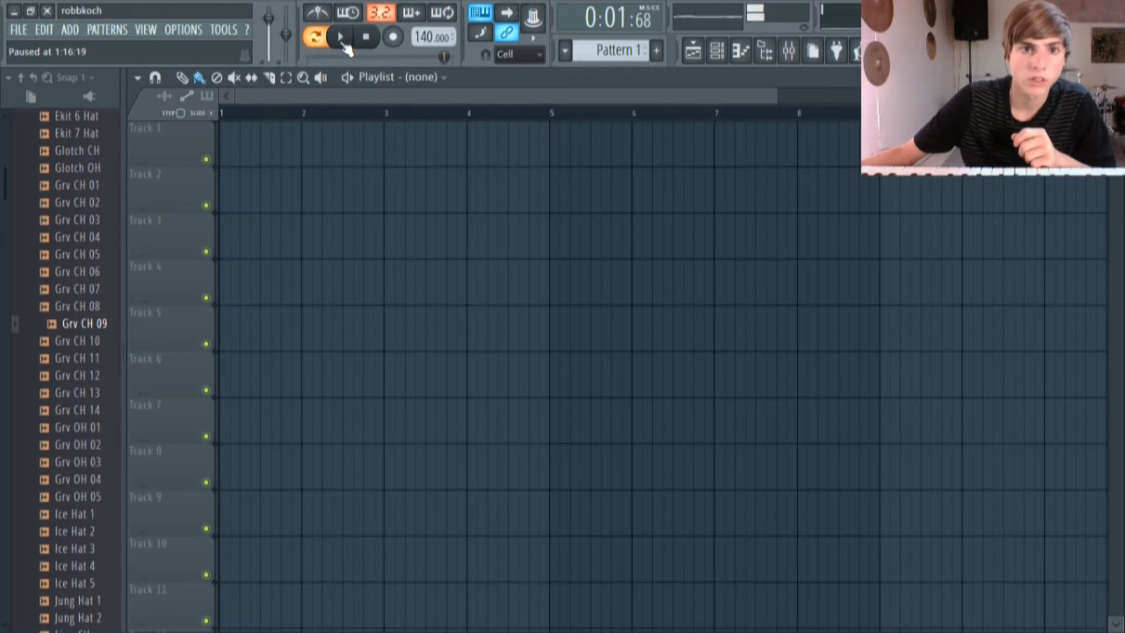
# Place four Pattern 1 clips across bars 1 to 4 of Track 1 and colour the pattern yellow-green
pyautogui.moveTo(243, 149); pyautogui.dragTo(533, 146)
pyautogui.click(341, 39)
pyautogui.rightClick(237, 149)
pyautogui.click(264, 207)
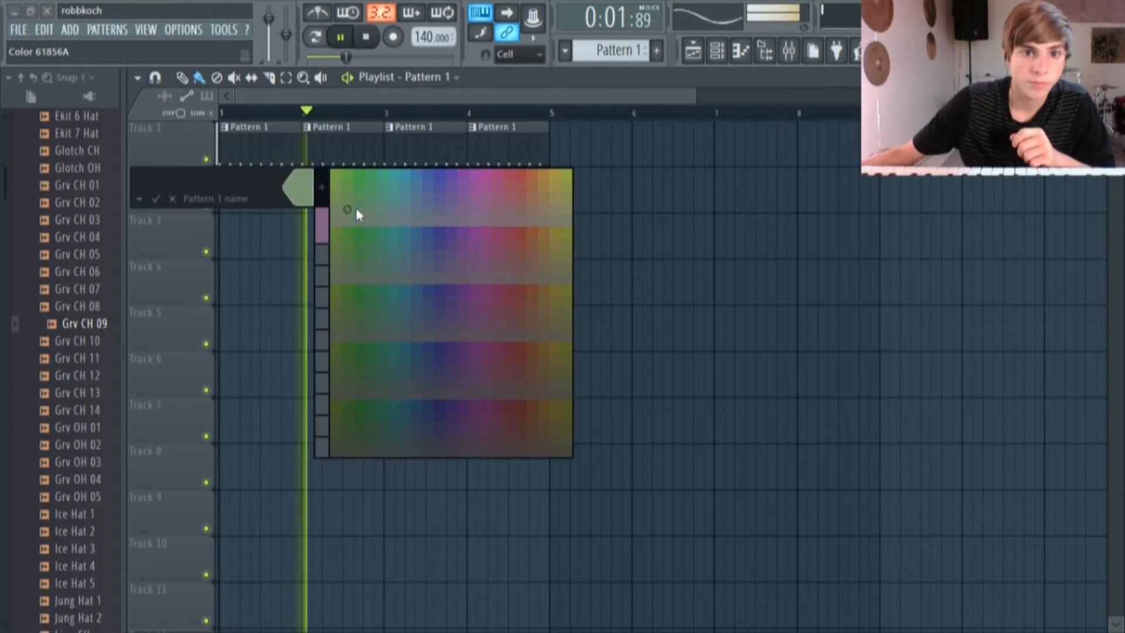
pyautogui.click(356, 209)
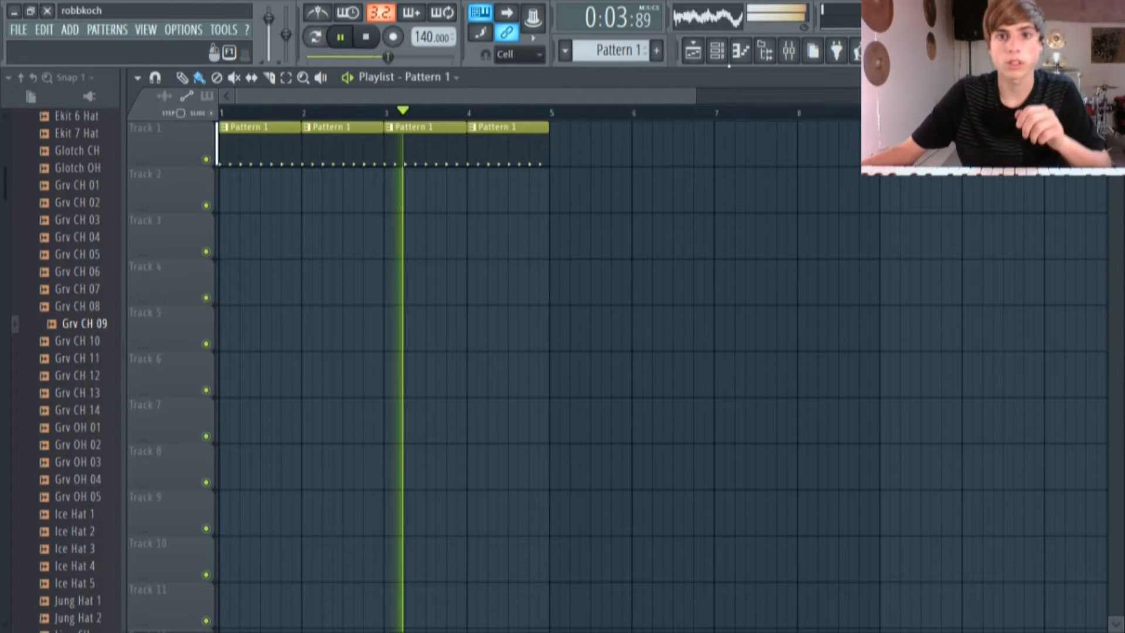
# Raise the wet level of the Insert 4 Fruity Reeverb 2 to 50%
pyautogui.press('F9')
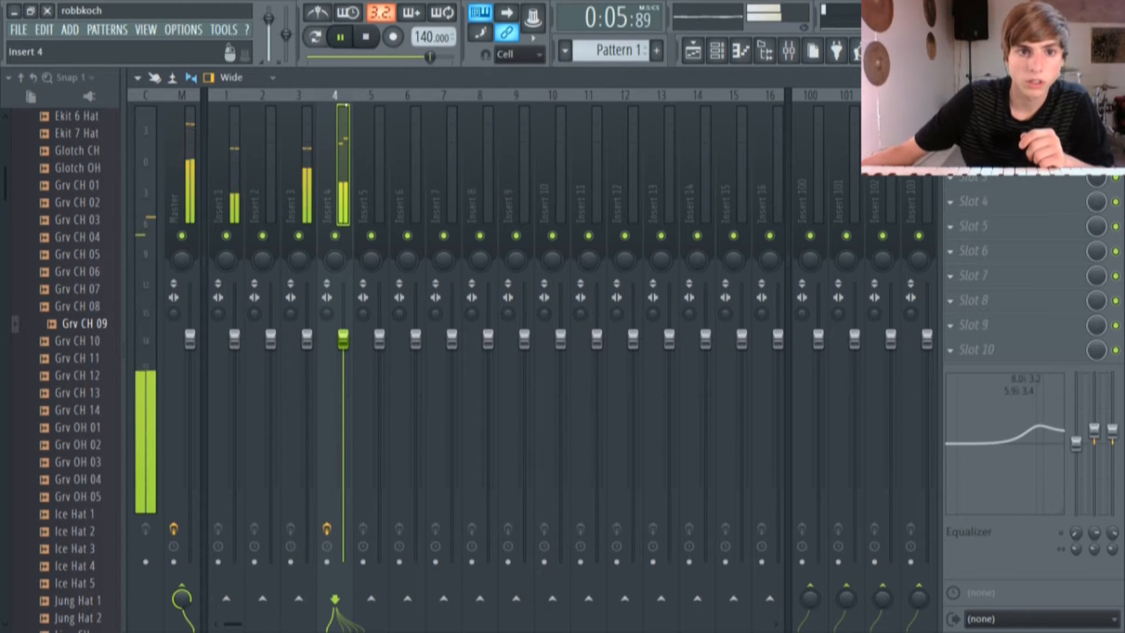
pyautogui.click(991, 183)
pyautogui.click(623, 96)
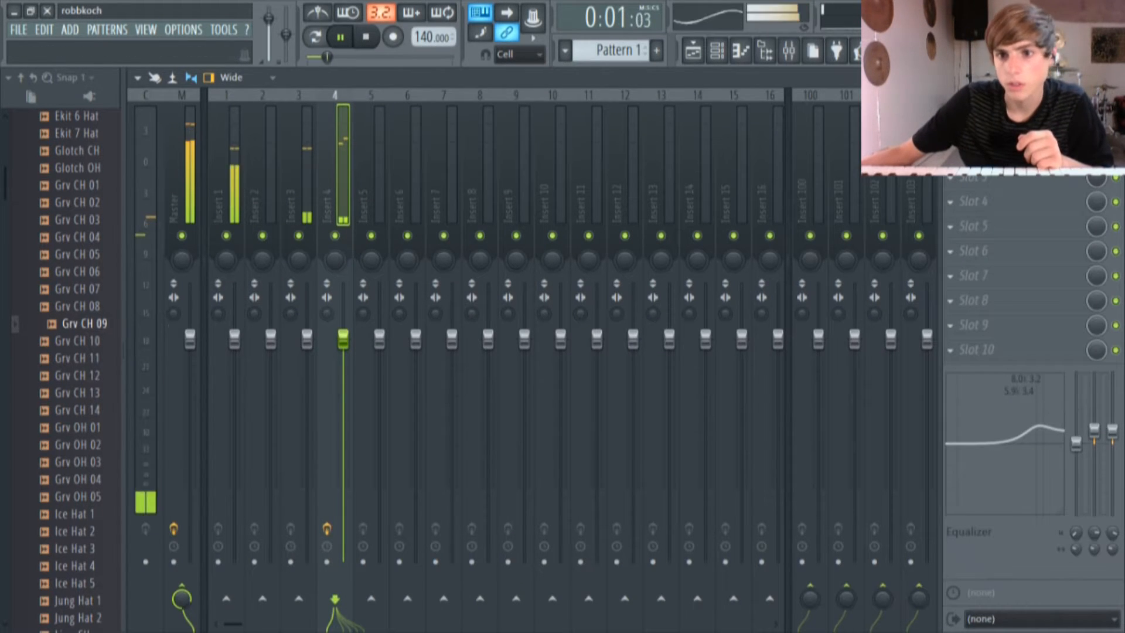
pyautogui.moveTo(559, 256); pyautogui.dragTo(569, 255)
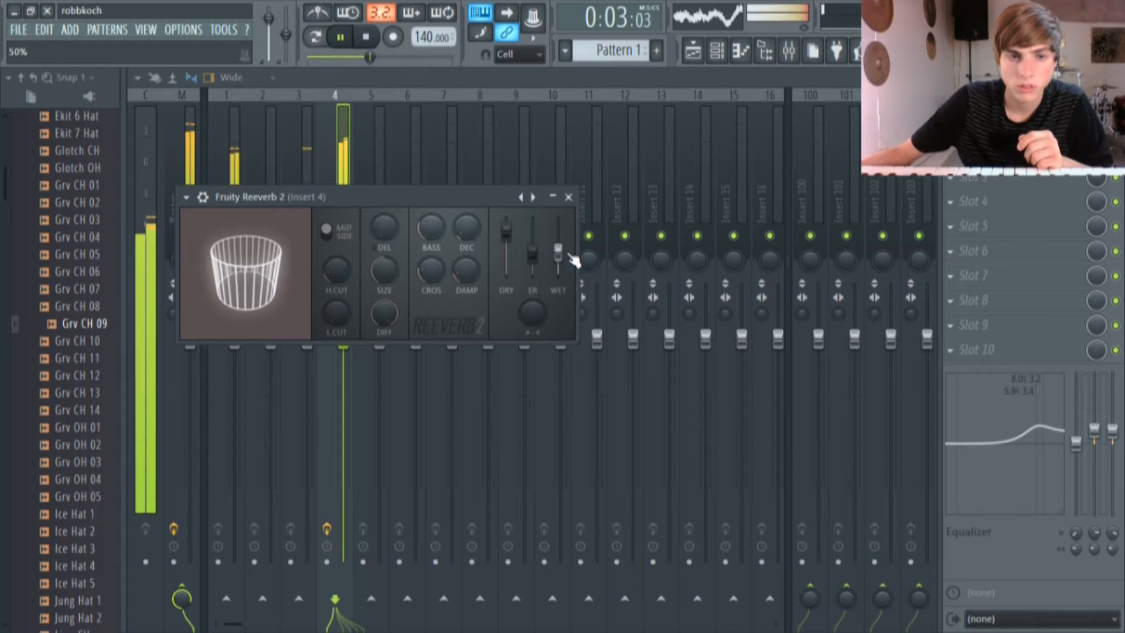
pyautogui.click(997, 128)
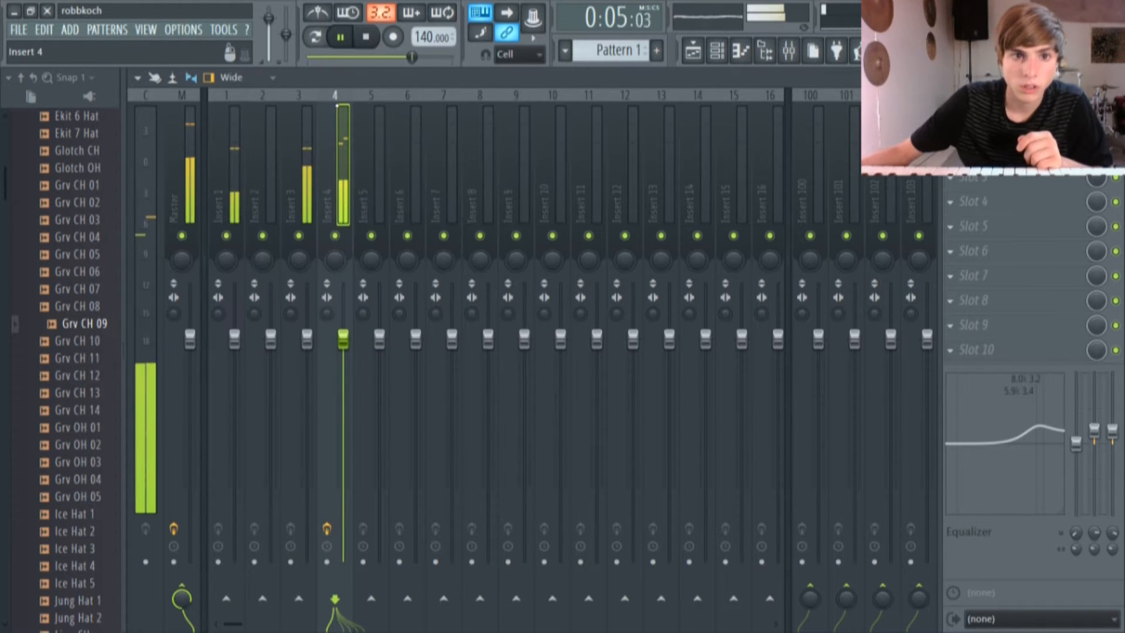
# Set the Insert 4 equalizer's low shelf to 5.7 dB, then return to the playlist and stop playback
pyautogui.moveTo(1077, 444)
pyautogui.mouseDown()
pyautogui.moveTo(1077, 387)
pyautogui.moveTo(1079, 511)
pyautogui.moveTo(1081, 427)
pyautogui.mouseUp()
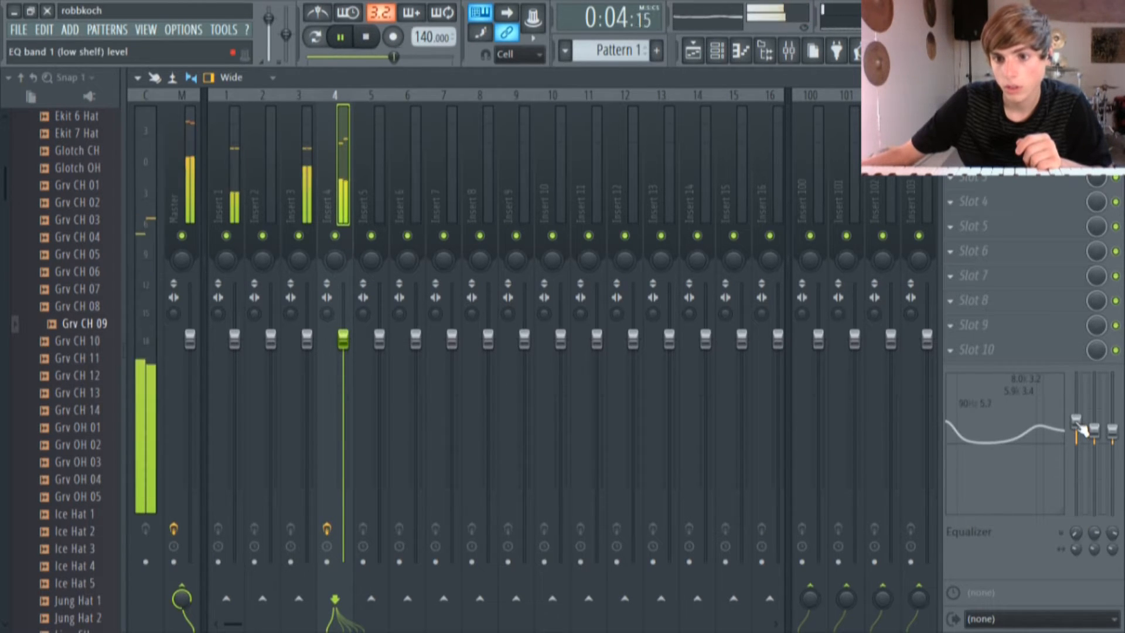
pyautogui.click(693, 51)
pyautogui.click(346, 40)
pyautogui.click(316, 40)
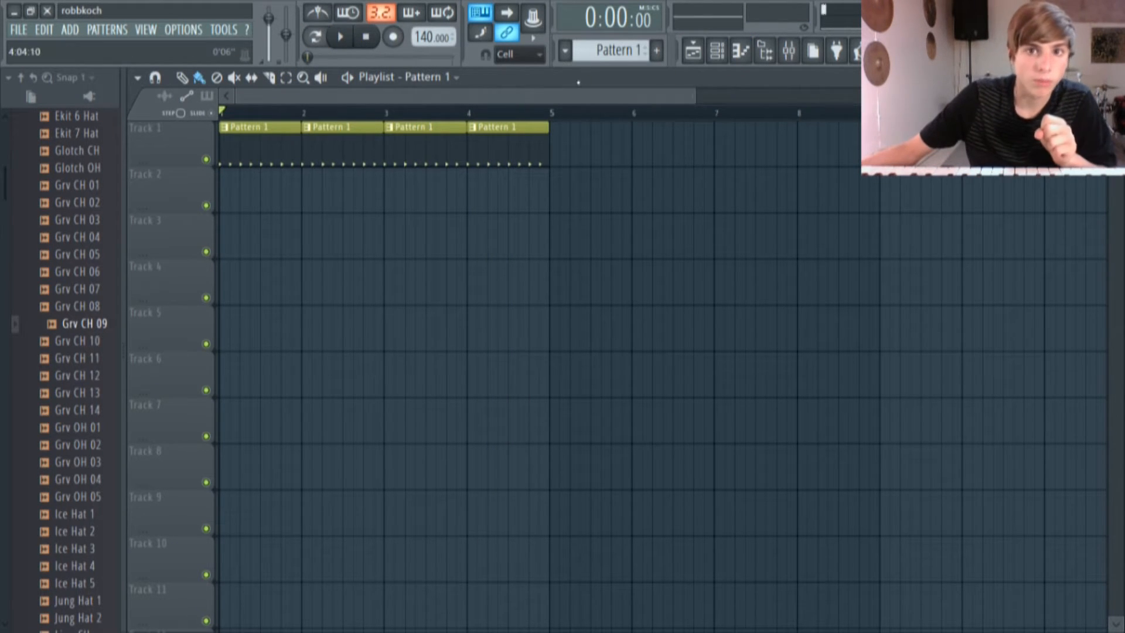
# Add a Harmor channel to the channel rack, reposition its window and show its spectral display section
pyautogui.click(716, 58)
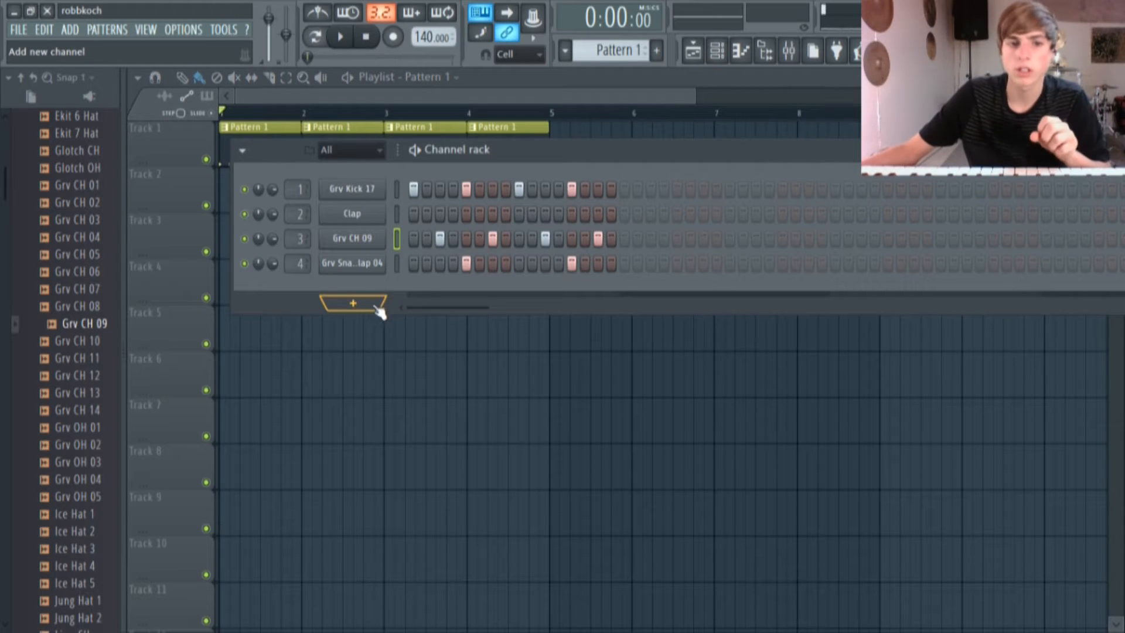
pyautogui.click(376, 306)
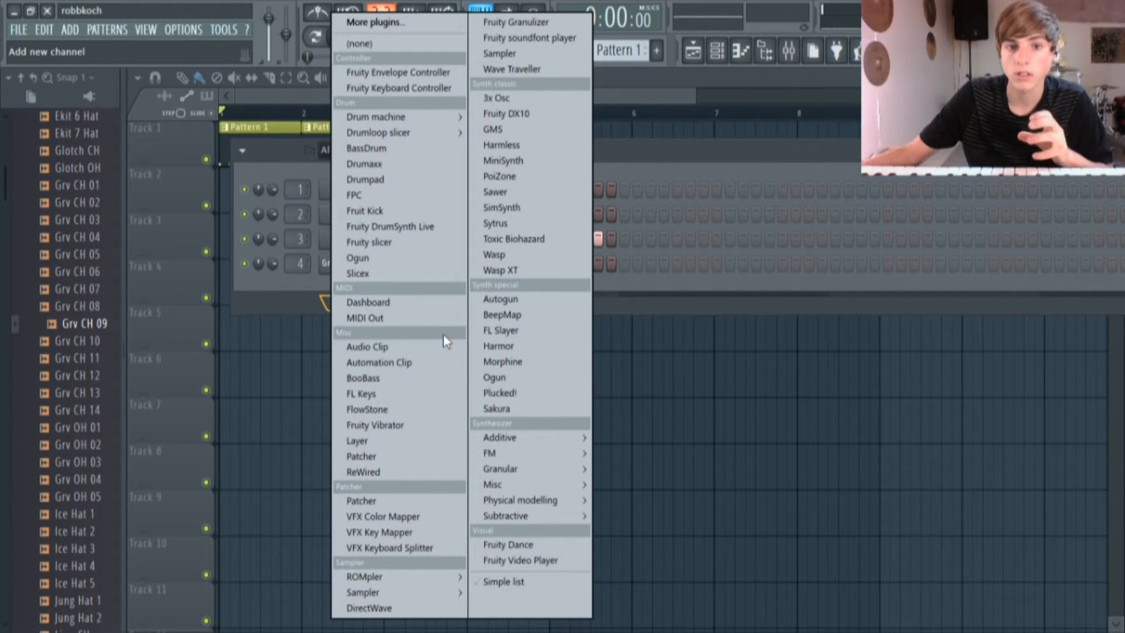
pyautogui.click(499, 346)
pyautogui.moveTo(473, 185); pyautogui.dragTo(550, 95)
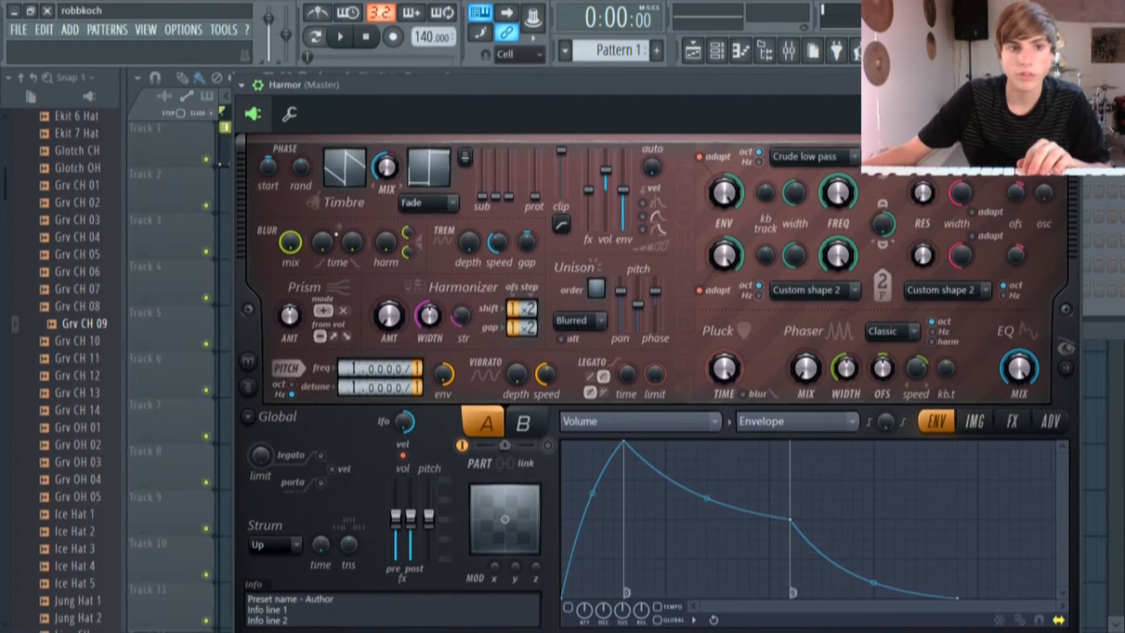
pyautogui.click(125, 288)
pyautogui.moveTo(420, 82); pyautogui.dragTo(380, 75)
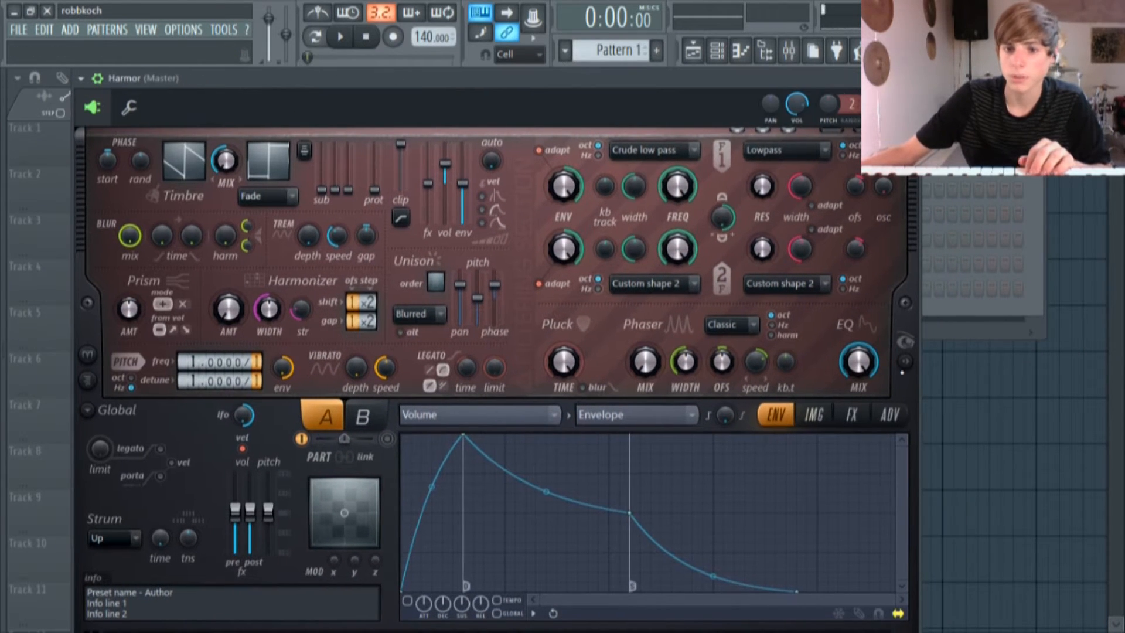
pyautogui.click(905, 361)
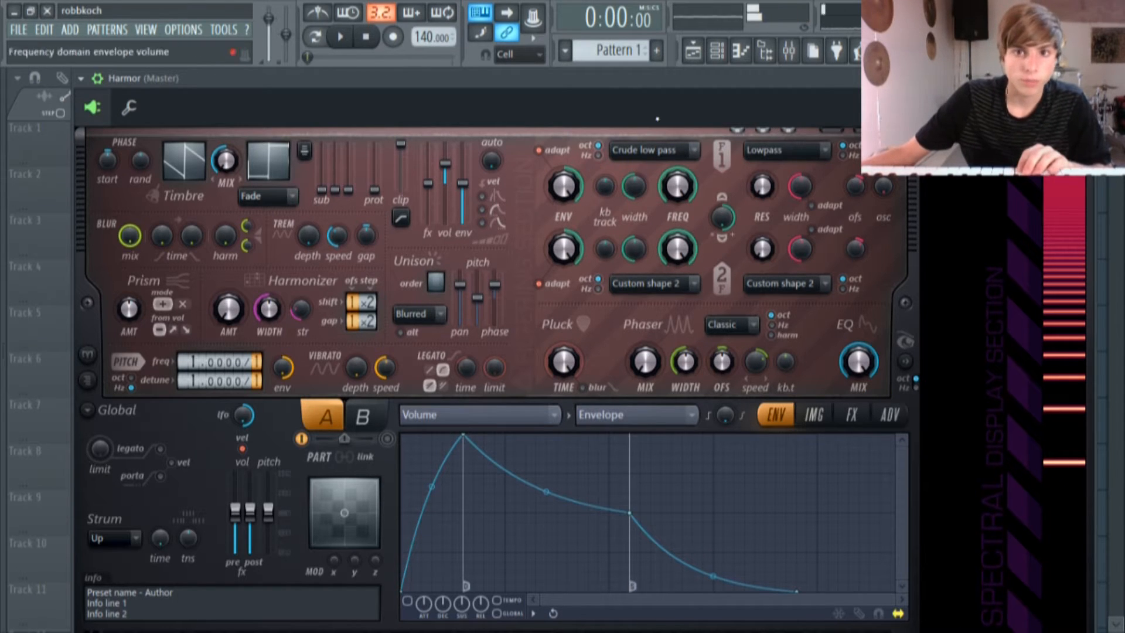
# Set the Master track's first effect slot to (none) and flatten the track's equalizer
pyautogui.click(789, 51)
pyautogui.click(66, 105)
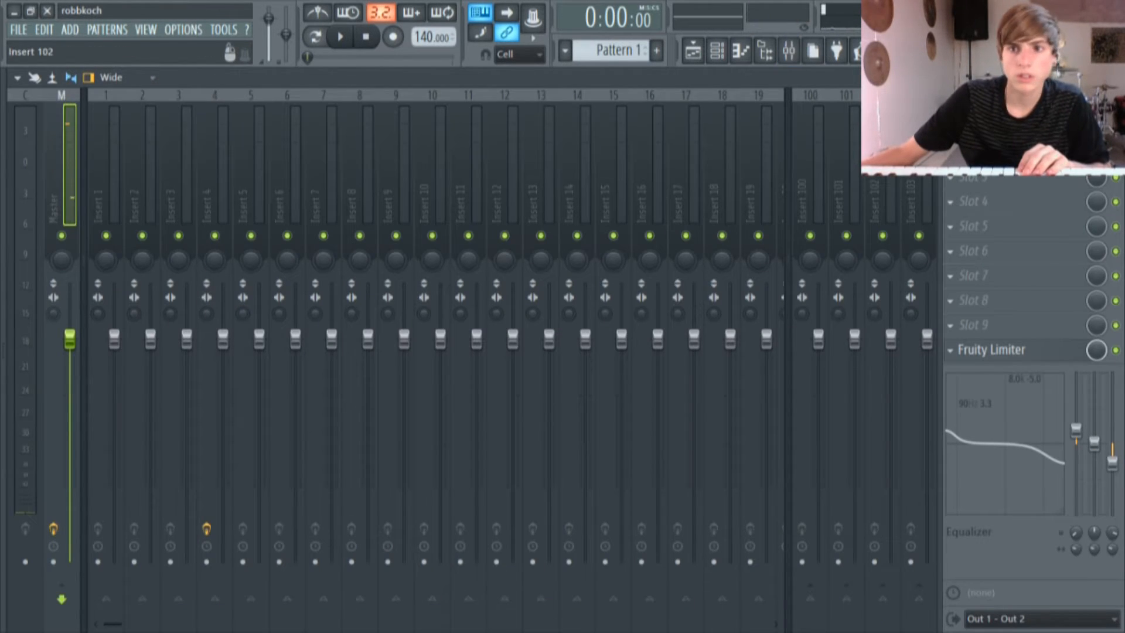
pyautogui.click(951, 128)
pyautogui.moveTo(955, 147)
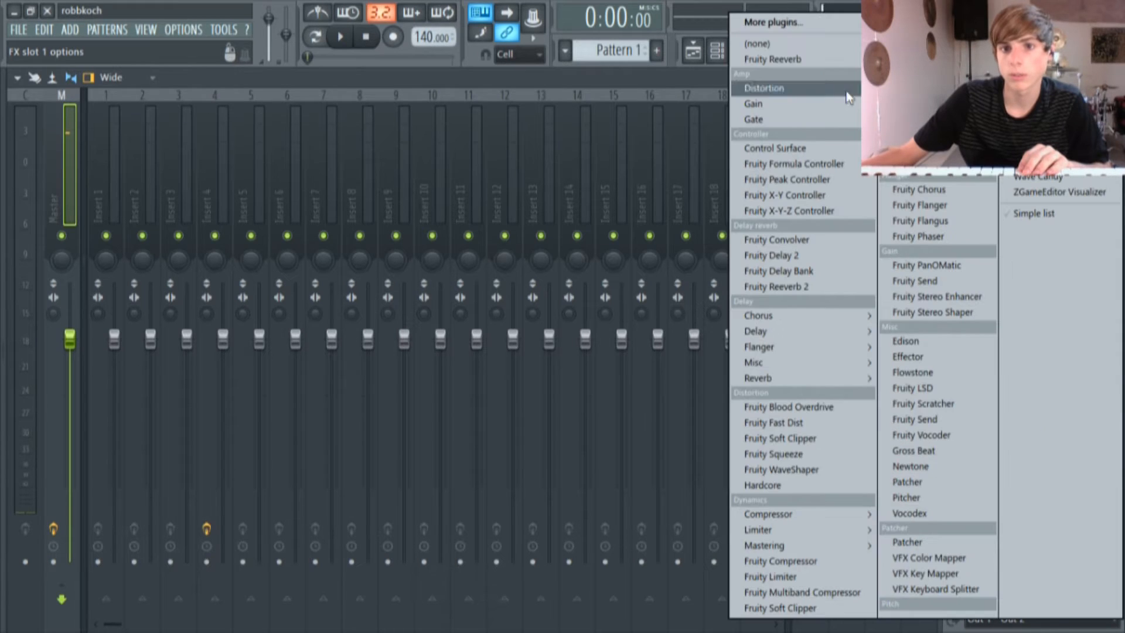
pyautogui.click(787, 45)
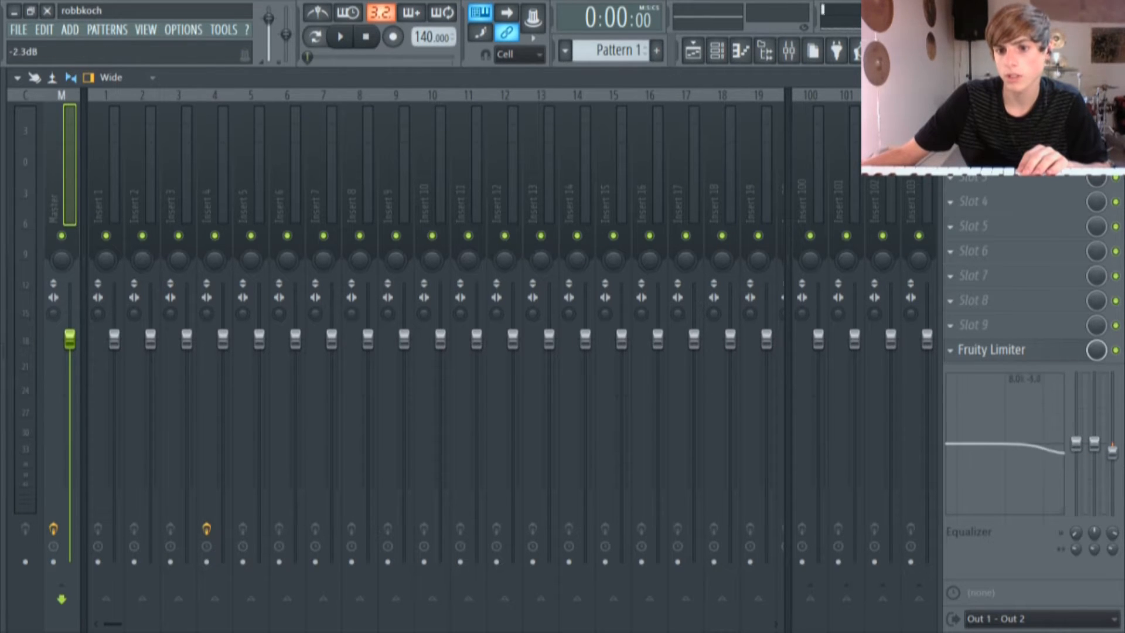
# With Pattern 1 playing, route the Harmor channel to mixer track 5, lower Harmor's pitch slider, and stop playback
pyautogui.click(693, 51)
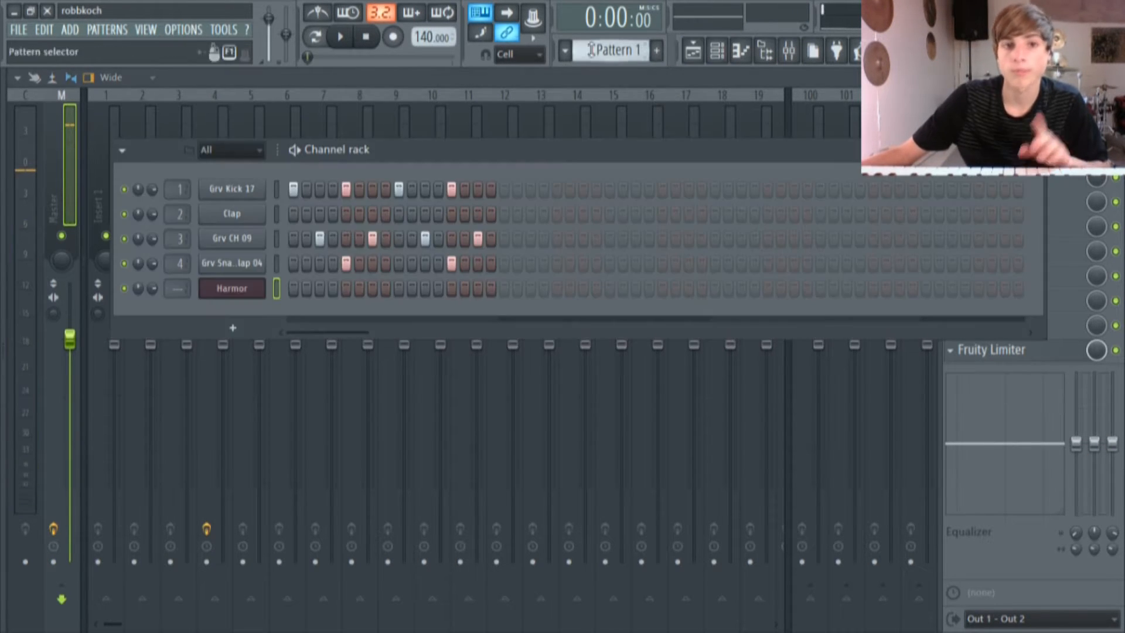
pyautogui.click(351, 39)
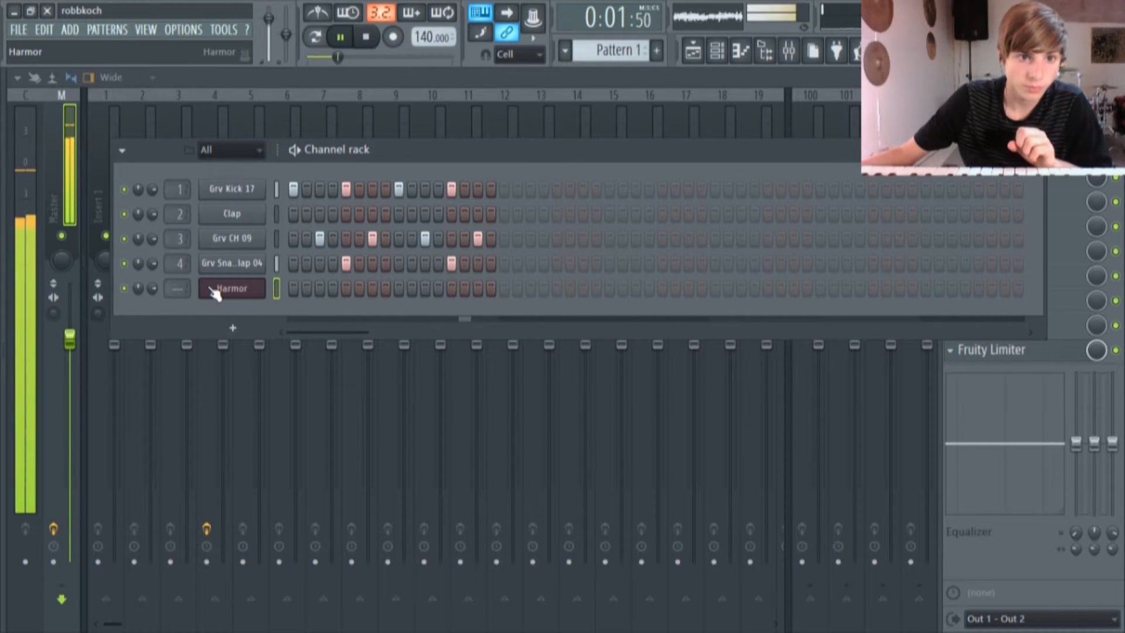
pyautogui.scroll(5, 177, 288)
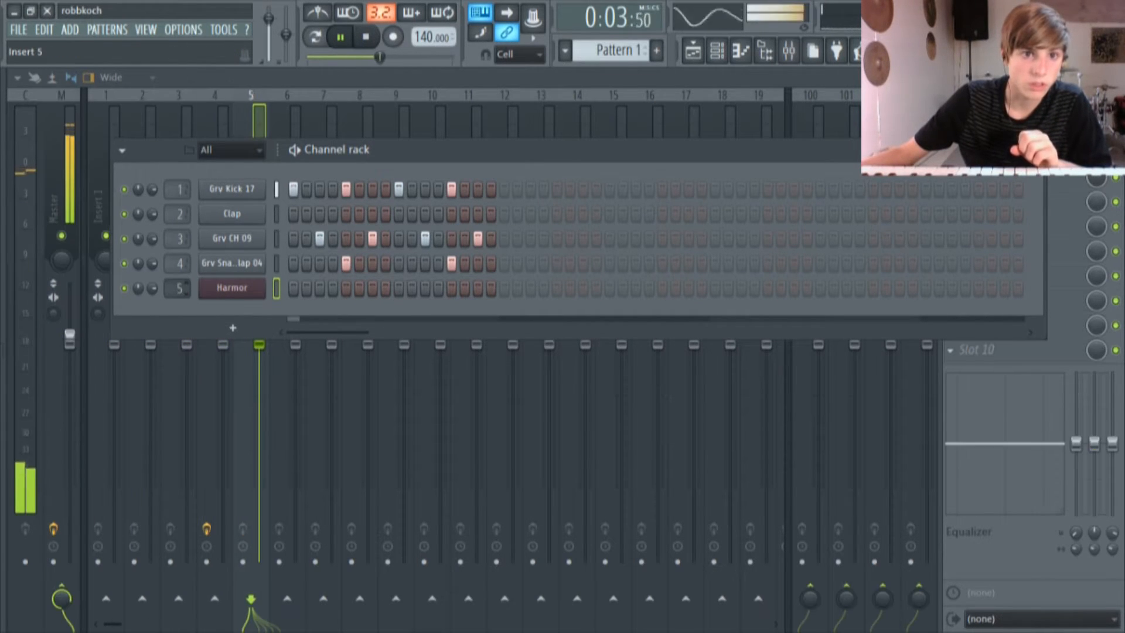
pyautogui.click(235, 289)
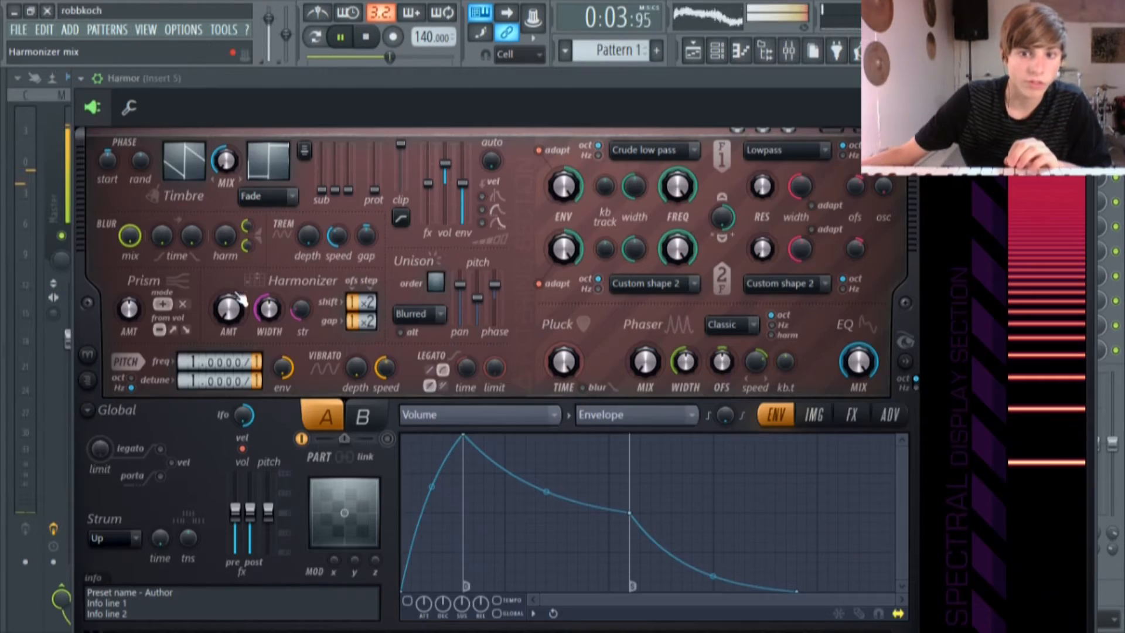
pyautogui.click(361, 40)
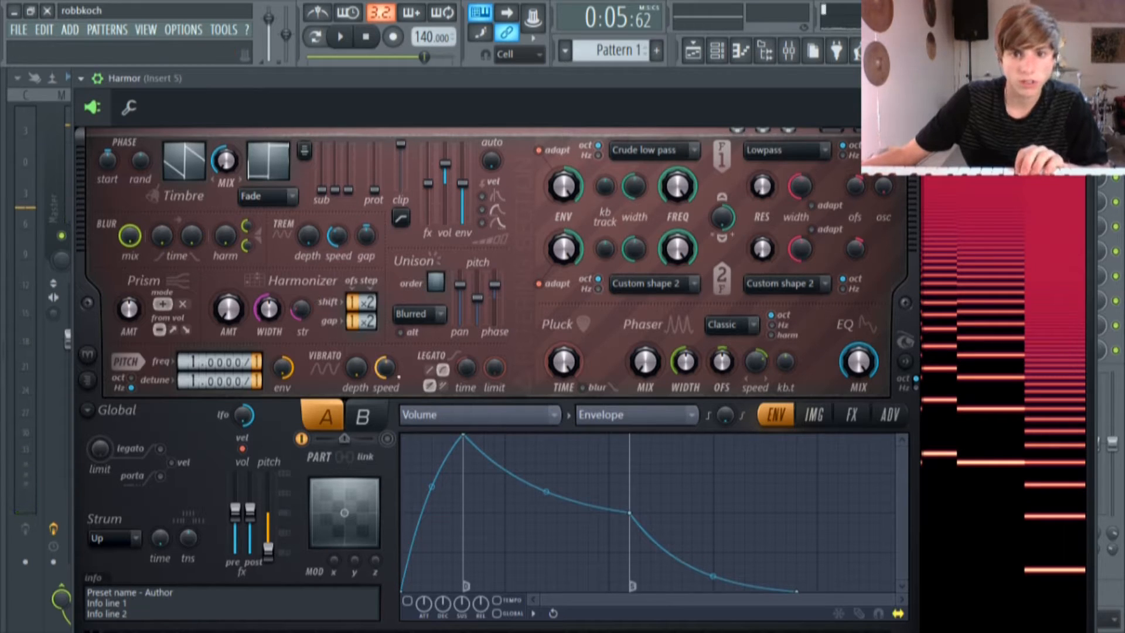
# Load Fruity Reeverb 2 and Vocodex into the first two effect slots of Insert 5
pyautogui.click(789, 52)
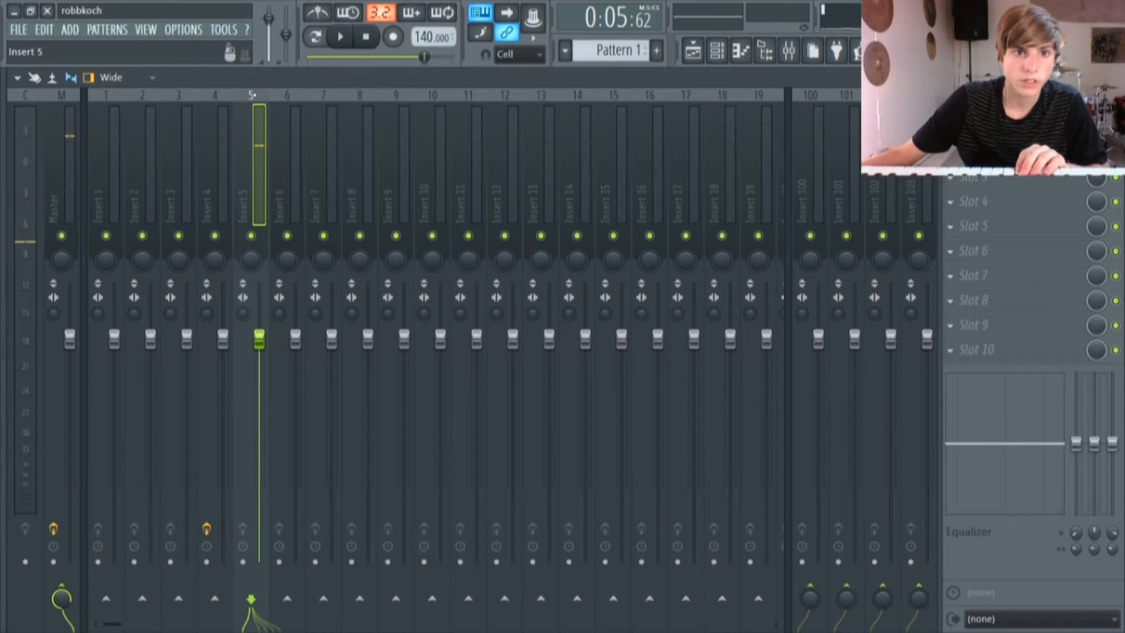
pyautogui.click(951, 128)
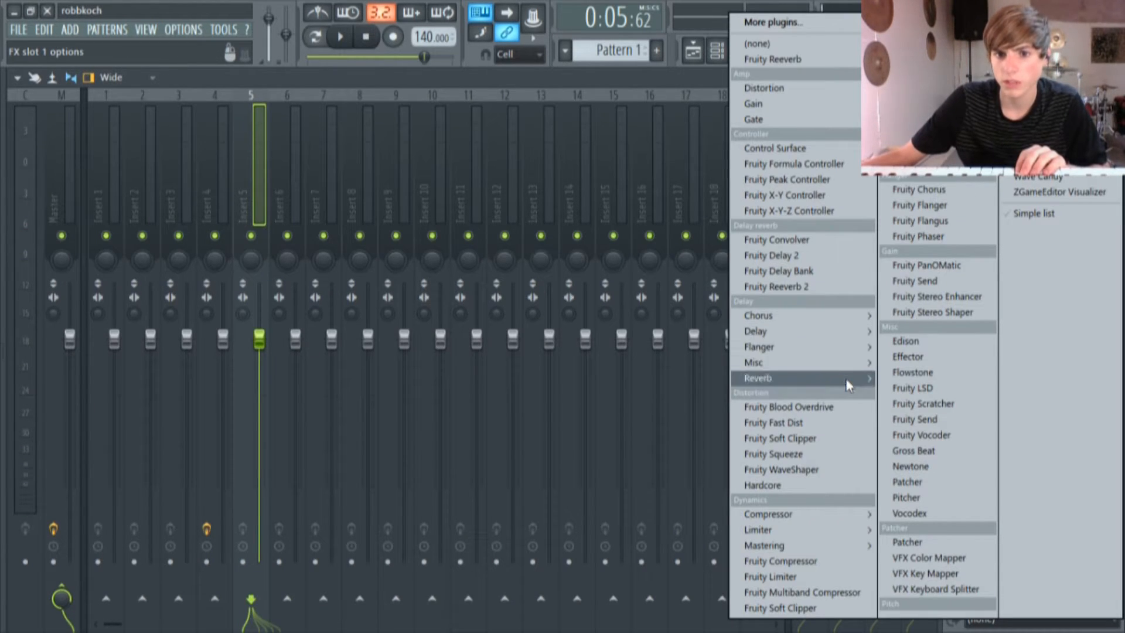
pyautogui.click(915, 409)
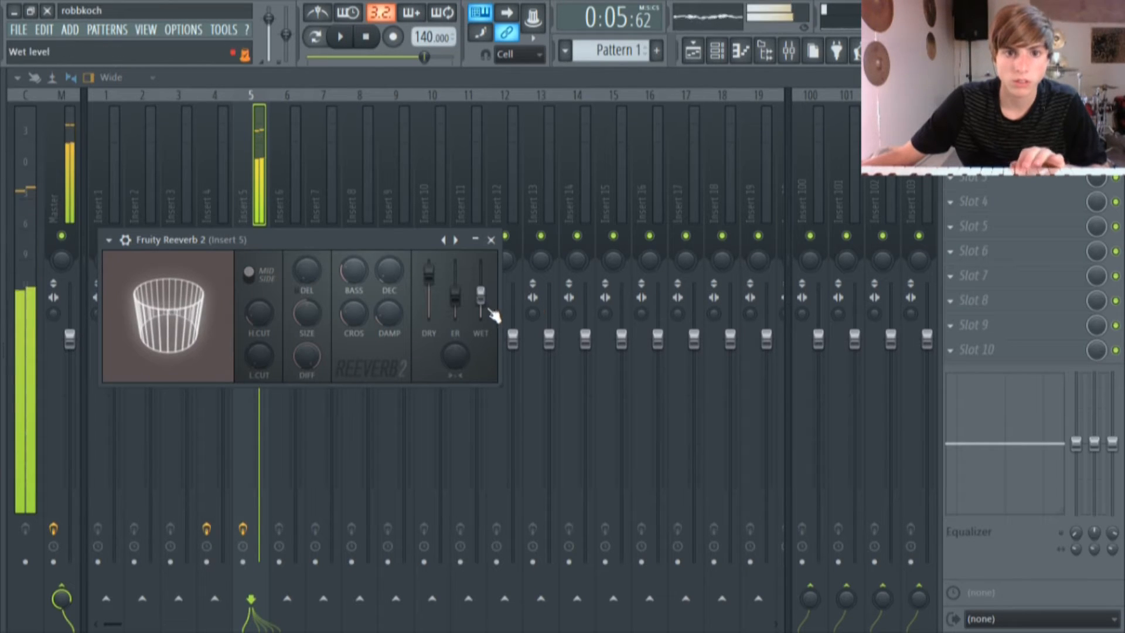
pyautogui.click(951, 152)
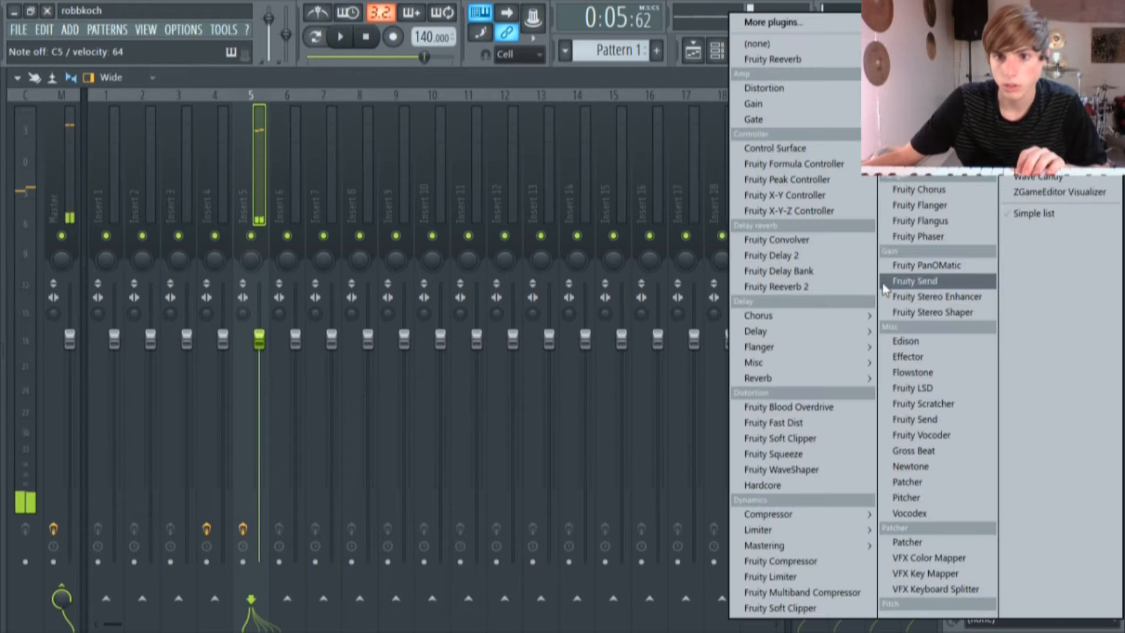
pyautogui.click(911, 513)
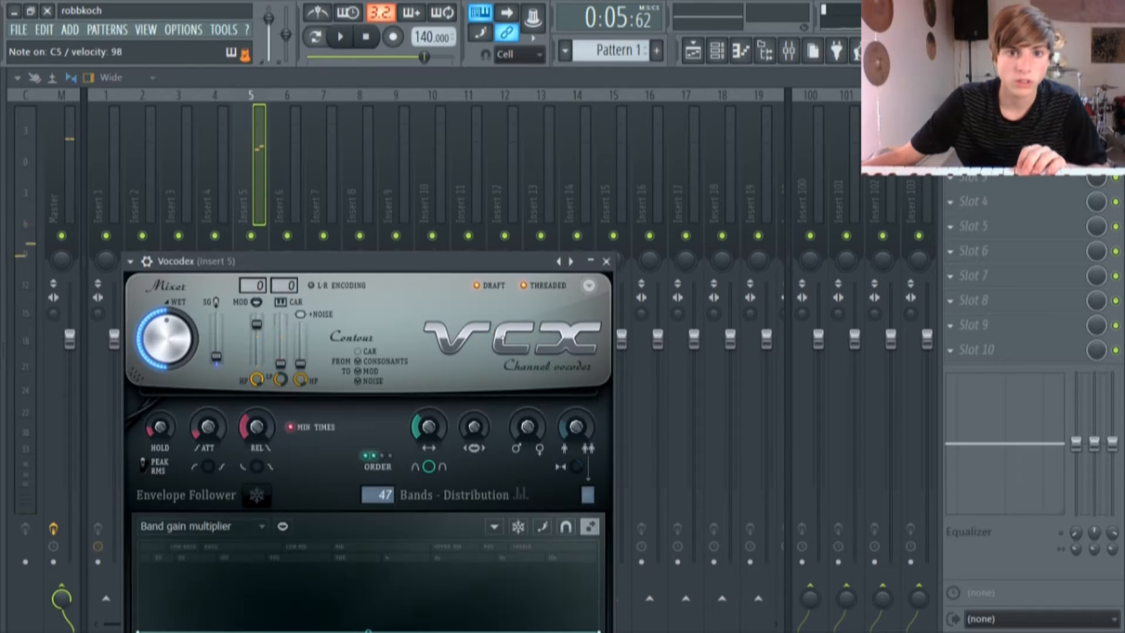
# In Vocodex, raise the SG slider and the male-female formant knob, and reduce the bandwidth knob
pyautogui.moveTo(488, 261); pyautogui.dragTo(516, 168)
pyautogui.moveTo(458, 333); pyautogui.dragTo(458, 324)
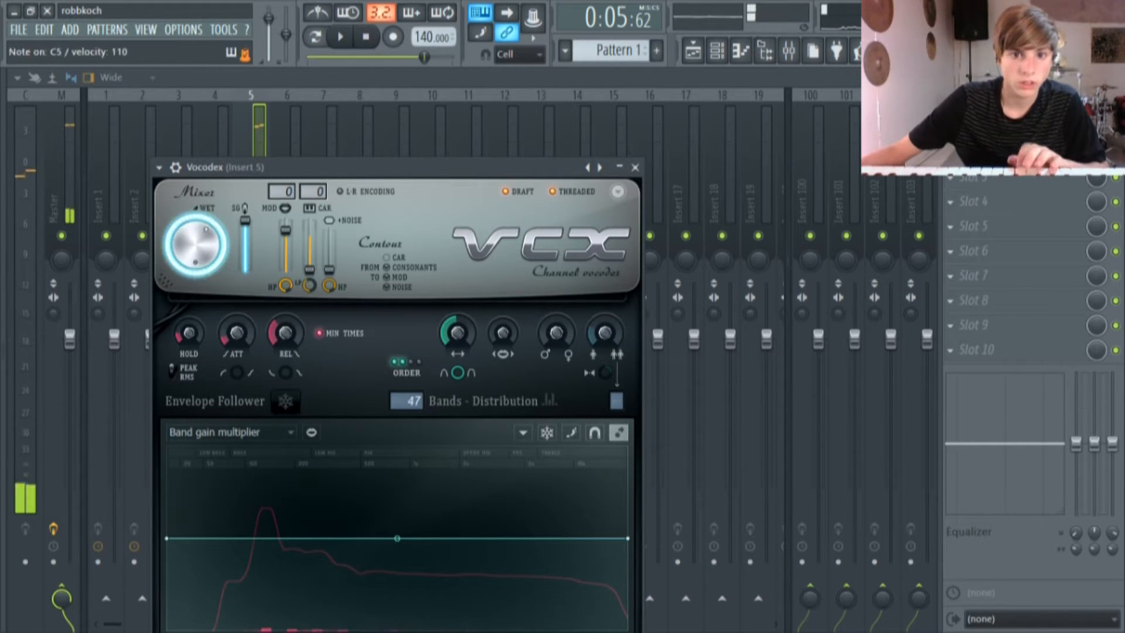
pyautogui.moveTo(557, 333); pyautogui.dragTo(556, 299)
pyautogui.moveTo(458, 333); pyautogui.dragTo(457, 347)
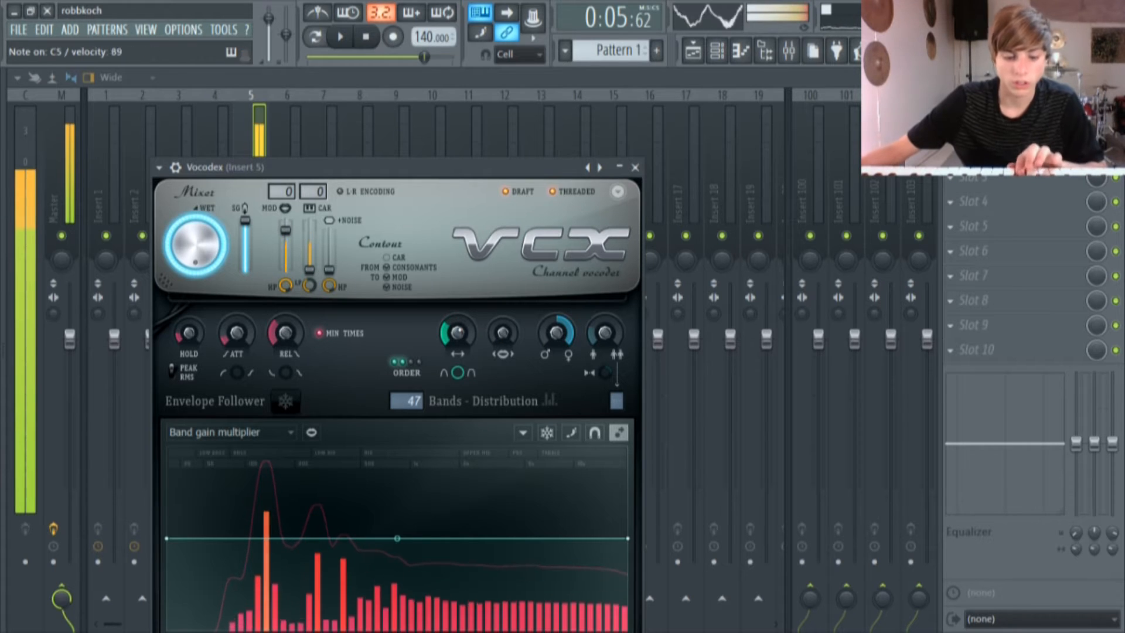
# Create Pattern 2 with its default name and give it a purple colour
pyautogui.click(716, 50)
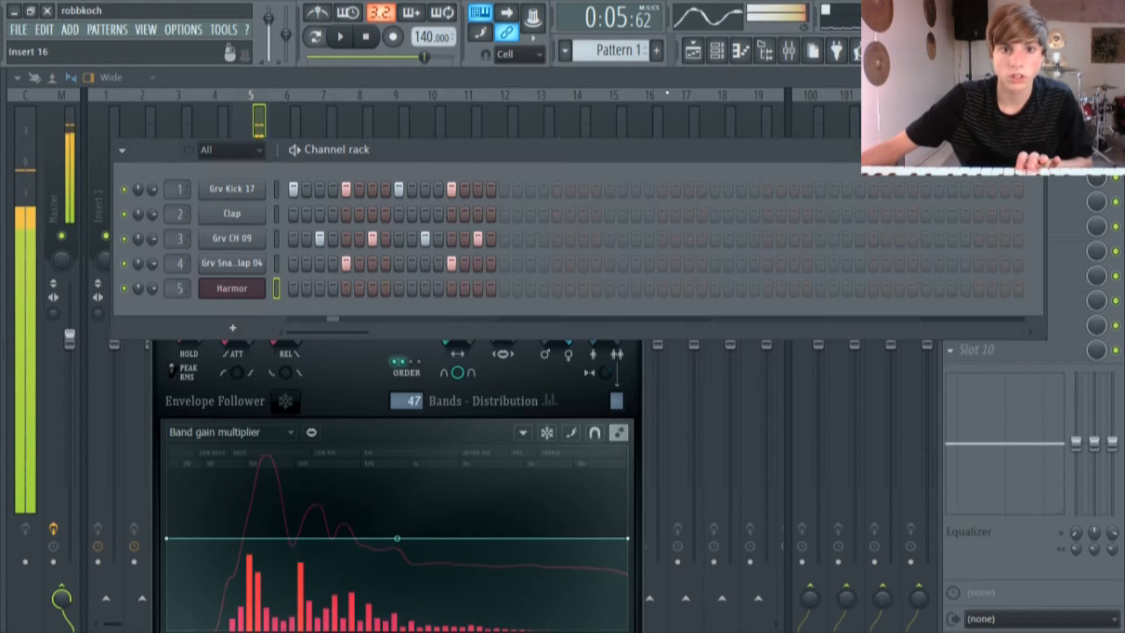
pyautogui.click(657, 50)
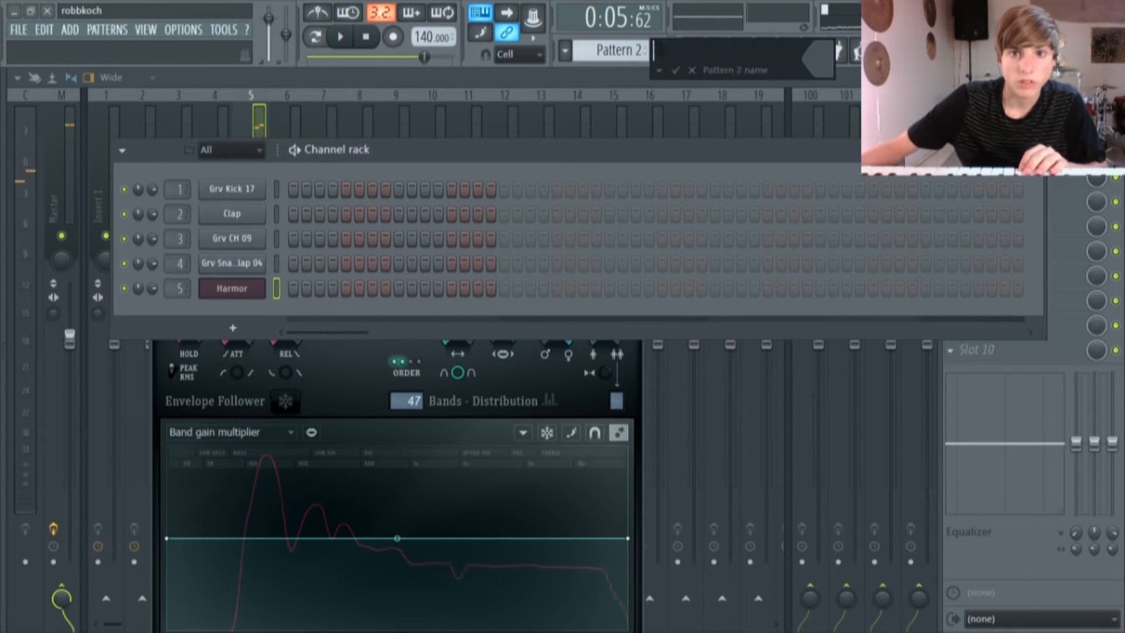
pyautogui.click(821, 63)
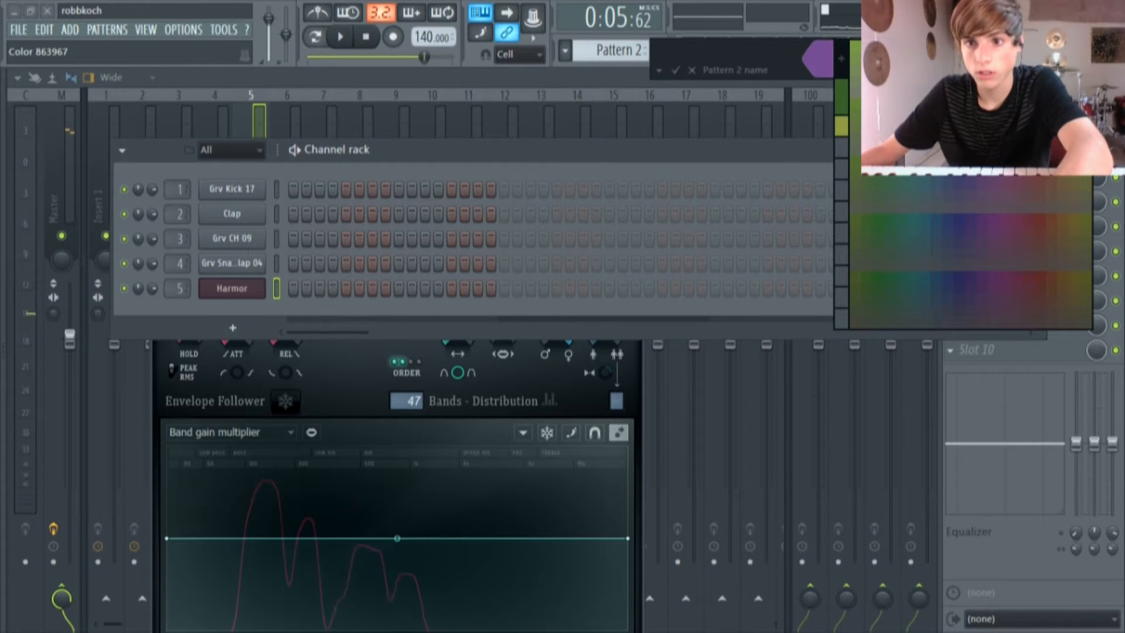
pyautogui.click(991, 117)
pyautogui.press('Return')
# Open Harmor's piano roll and place a C5 note at the start of each of bars 1 to 4
pyautogui.click(715, 57)
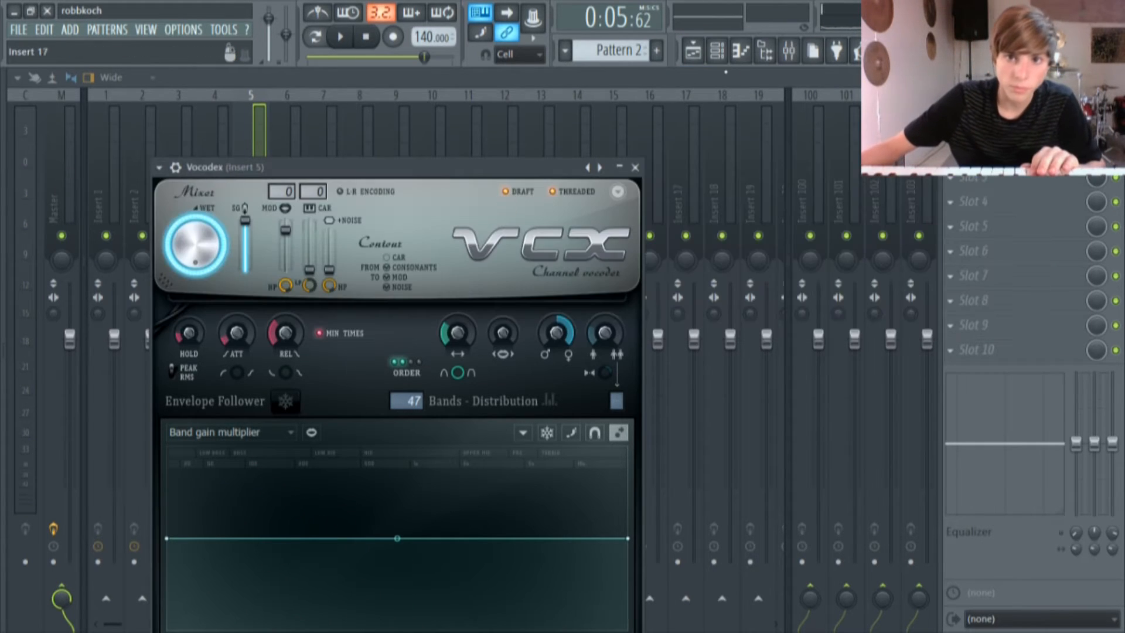
pyautogui.click(718, 52)
pyautogui.rightClick(241, 295)
pyautogui.click(287, 289)
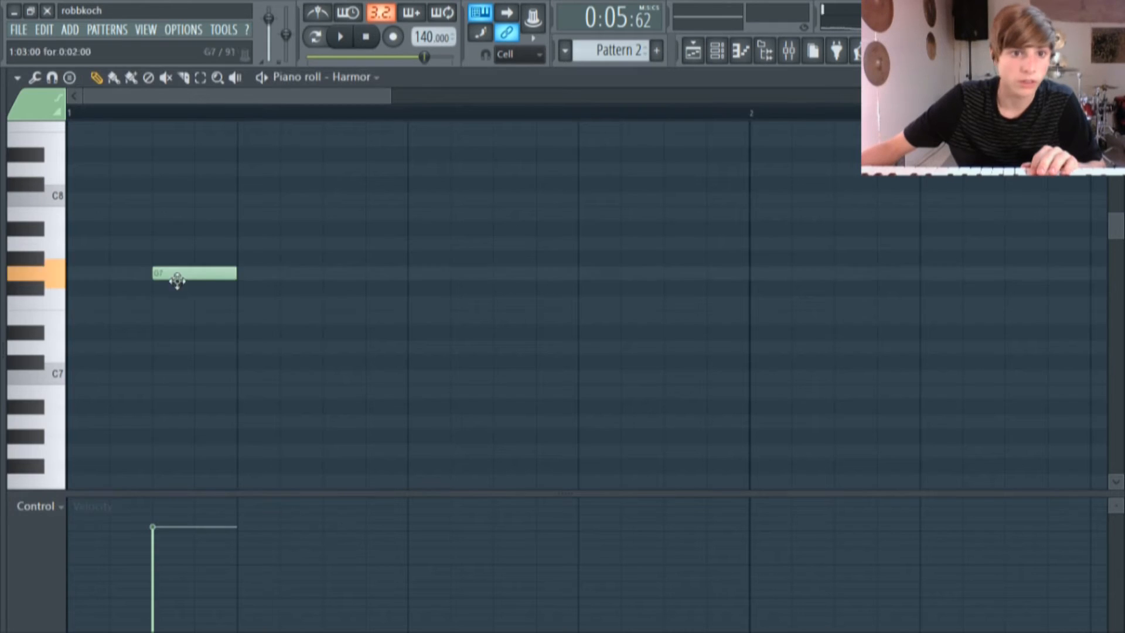
pyautogui.moveTo(199, 272); pyautogui.dragTo(59, 412)
pyautogui.scroll(-5, 95, 453)
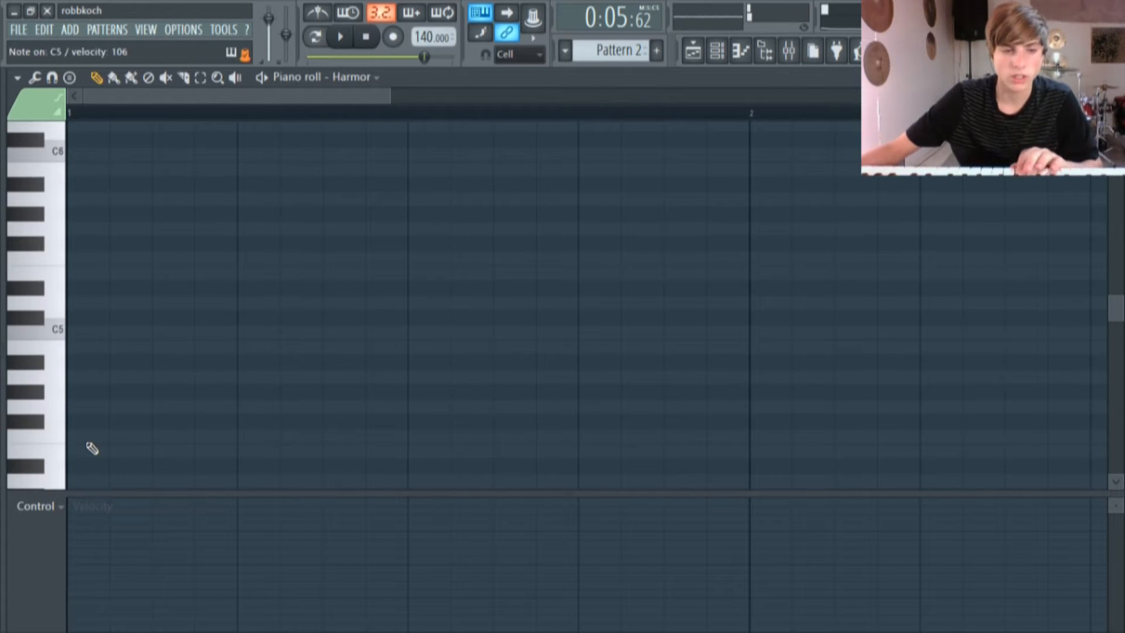
pyautogui.click(83, 332)
pyautogui.scroll(-4, 221, 389)
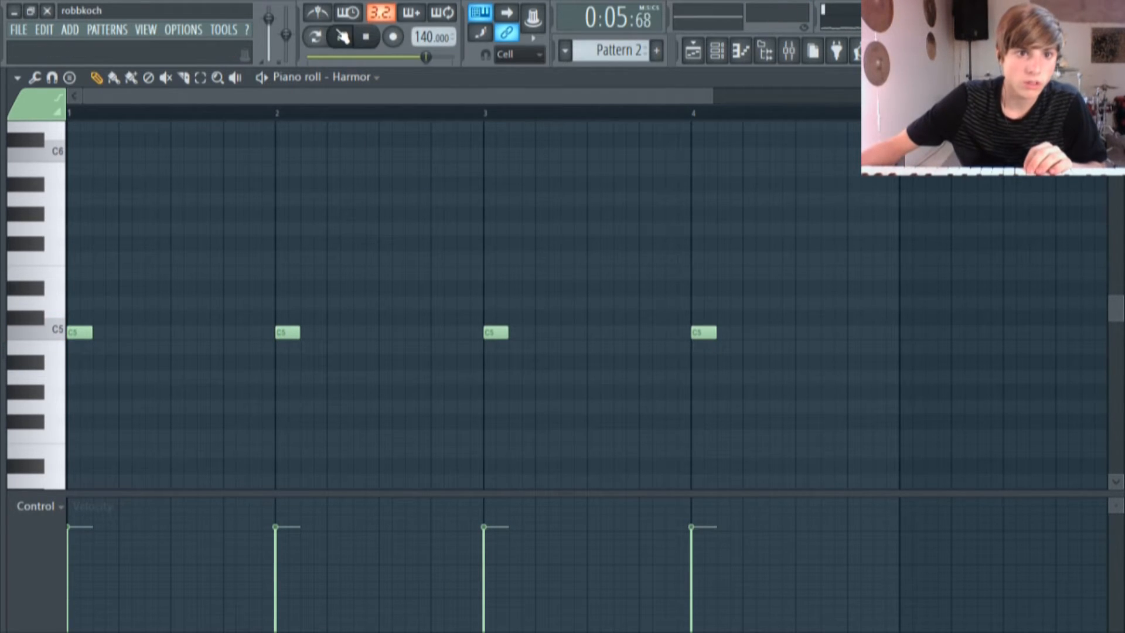
# Add C5 notes at steps 8 and 13 of each of bars 1 to 4 in the Harmor pattern
pyautogui.click(174, 334)
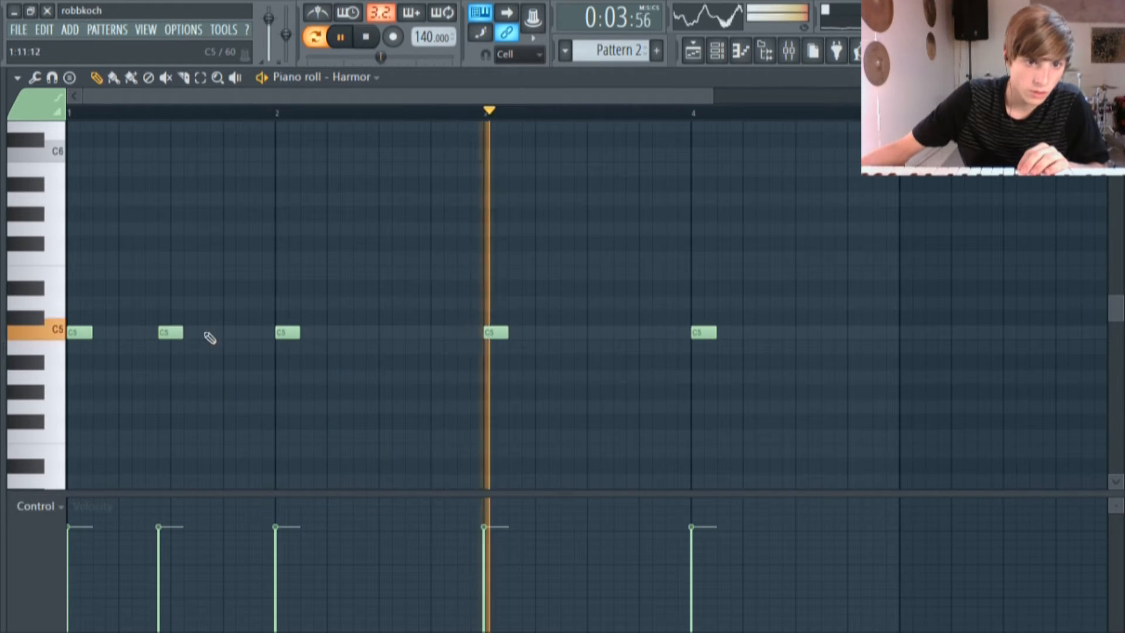
pyautogui.click(381, 334)
pyautogui.click(586, 334)
pyautogui.click(789, 334)
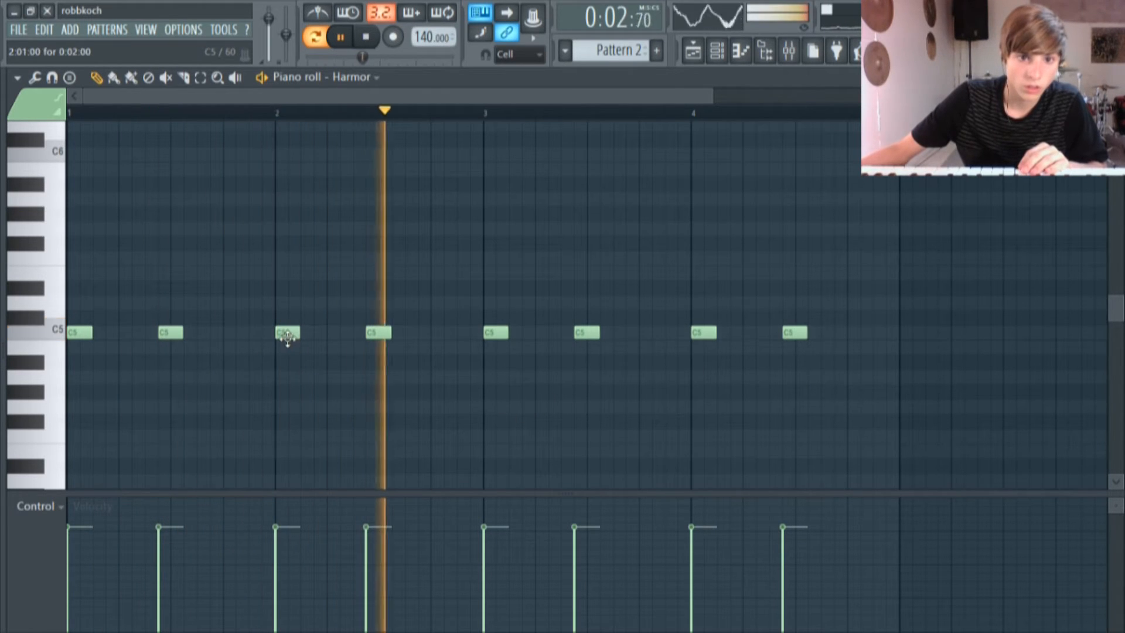
pyautogui.click(228, 334)
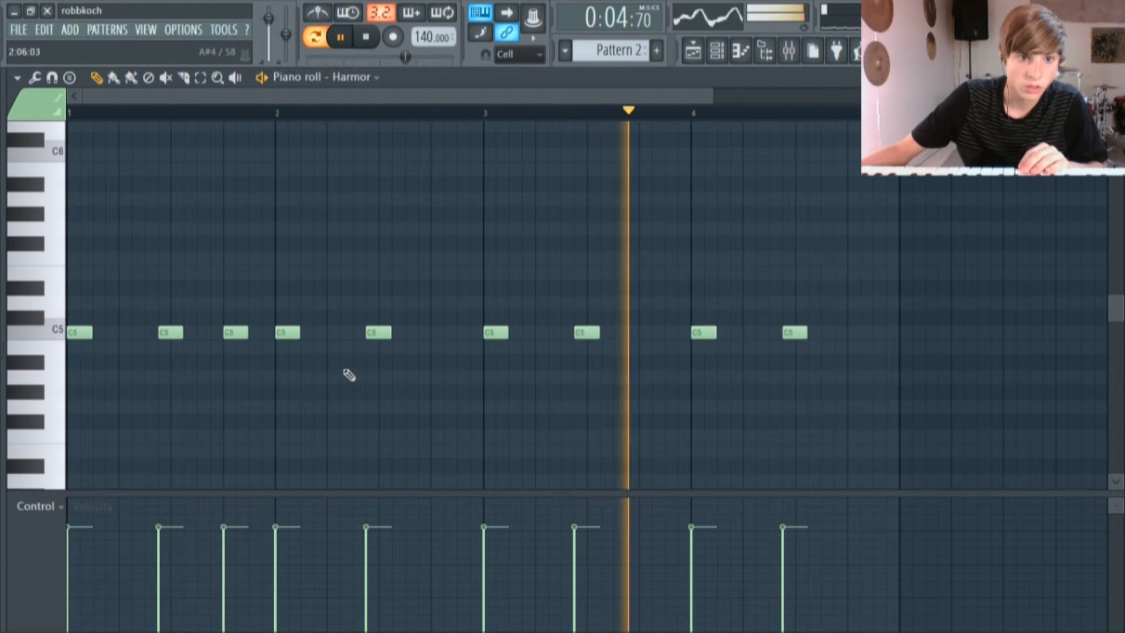
pyautogui.click(445, 334)
pyautogui.click(651, 337)
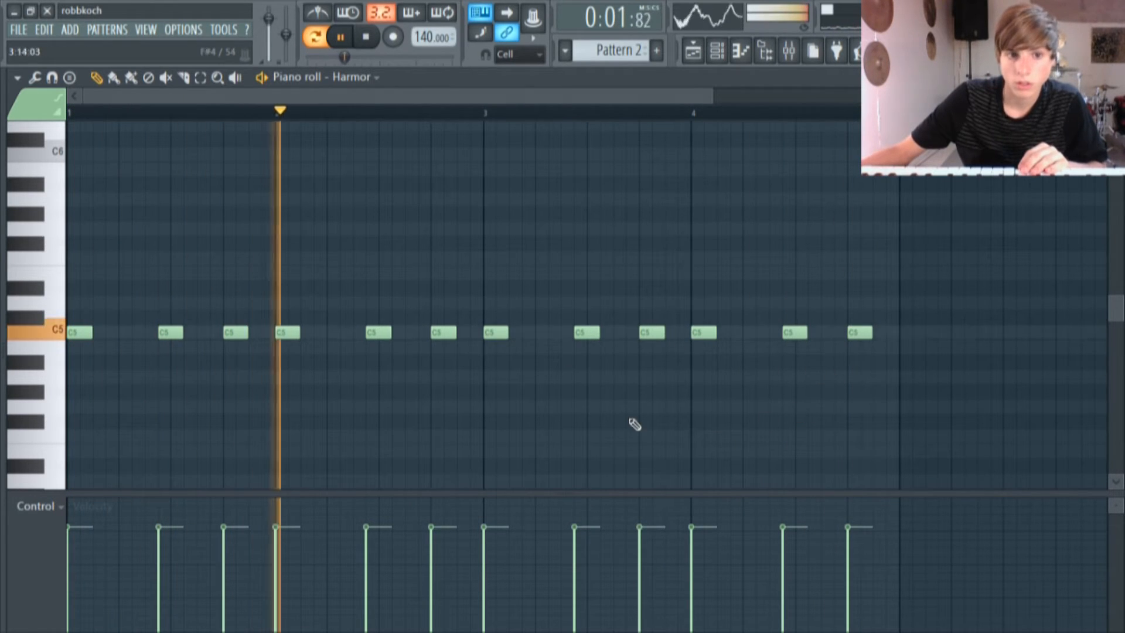
# Move the second C5 note of each of bars 1 to 4 one step earlier, to step 7, and show the channel rack
pyautogui.moveTo(235, 332)
pyautogui.mouseDown()
pyautogui.moveTo(222, 332)
pyautogui.moveTo(234, 332)
pyautogui.mouseUp()
pyautogui.moveTo(164, 332); pyautogui.dragTo(151, 333)
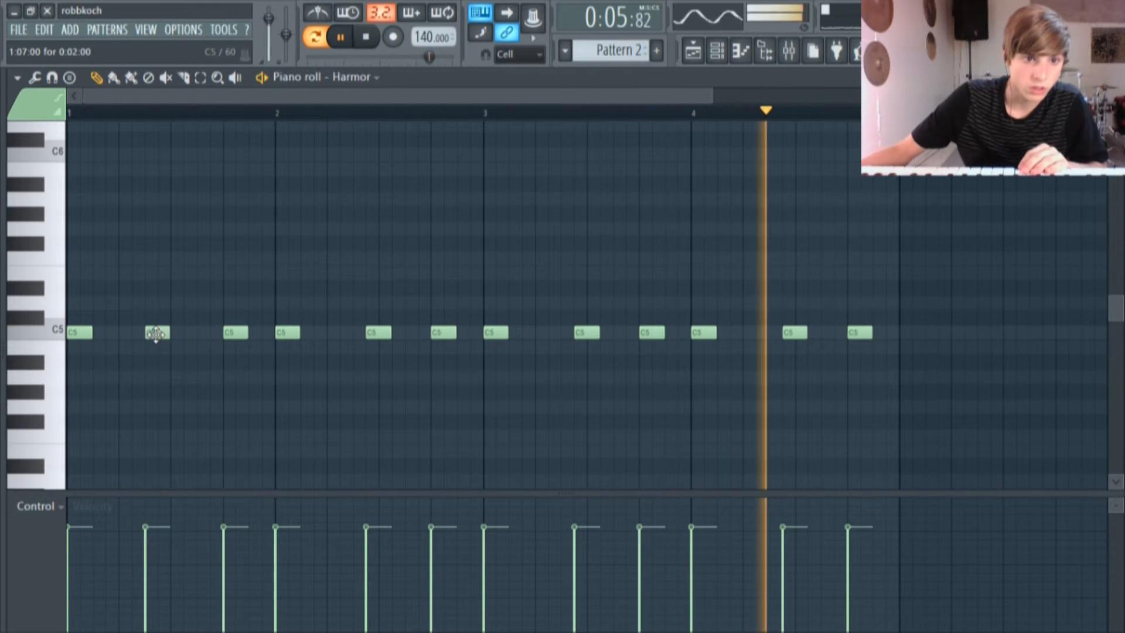
pyautogui.moveTo(380, 332); pyautogui.dragTo(367, 333)
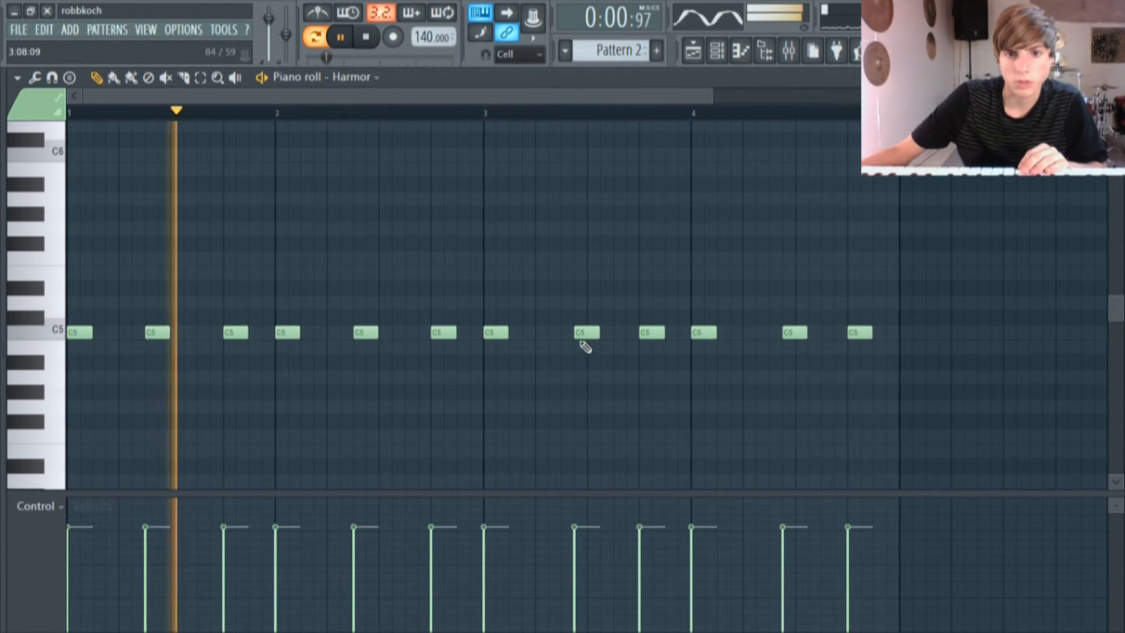
pyautogui.moveTo(580, 333); pyautogui.dragTo(566, 333)
pyautogui.moveTo(798, 330); pyautogui.dragTo(785, 330)
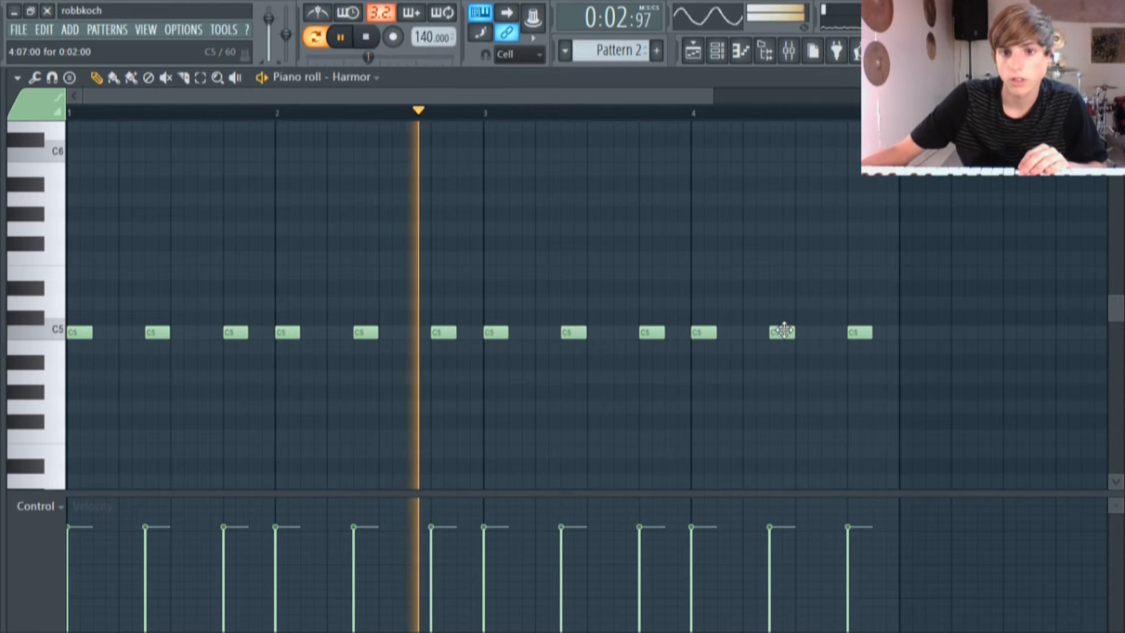
pyautogui.click(718, 56)
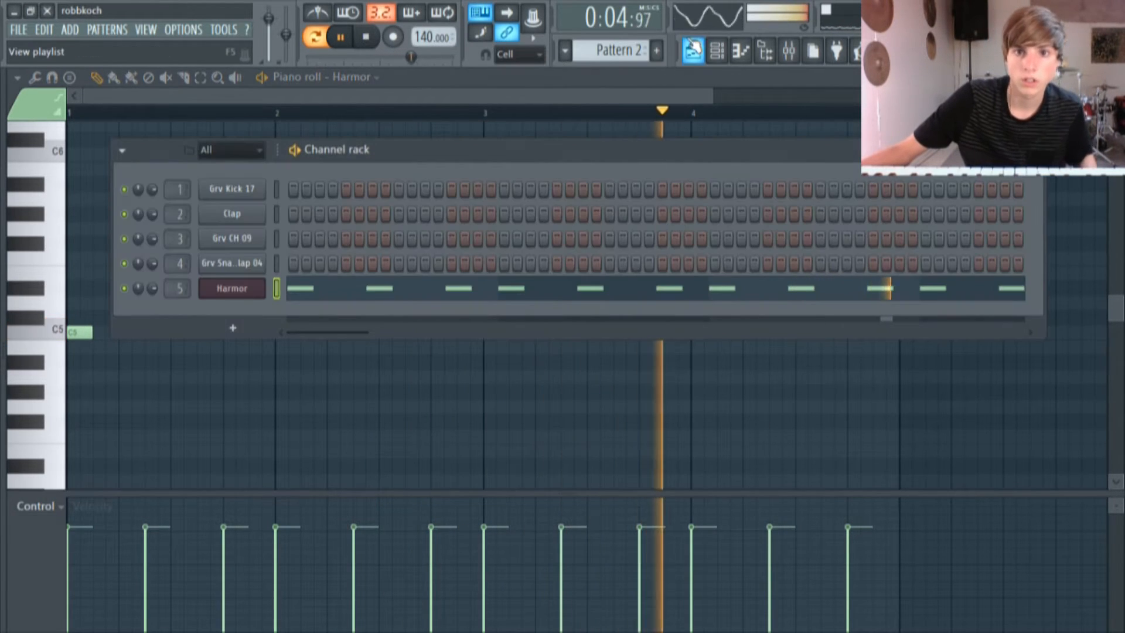
# Place a Pattern 2 clip on Track 2 from bar 1 and play the song with the mixer shown
pyautogui.click(693, 51)
pyautogui.click(117, 208)
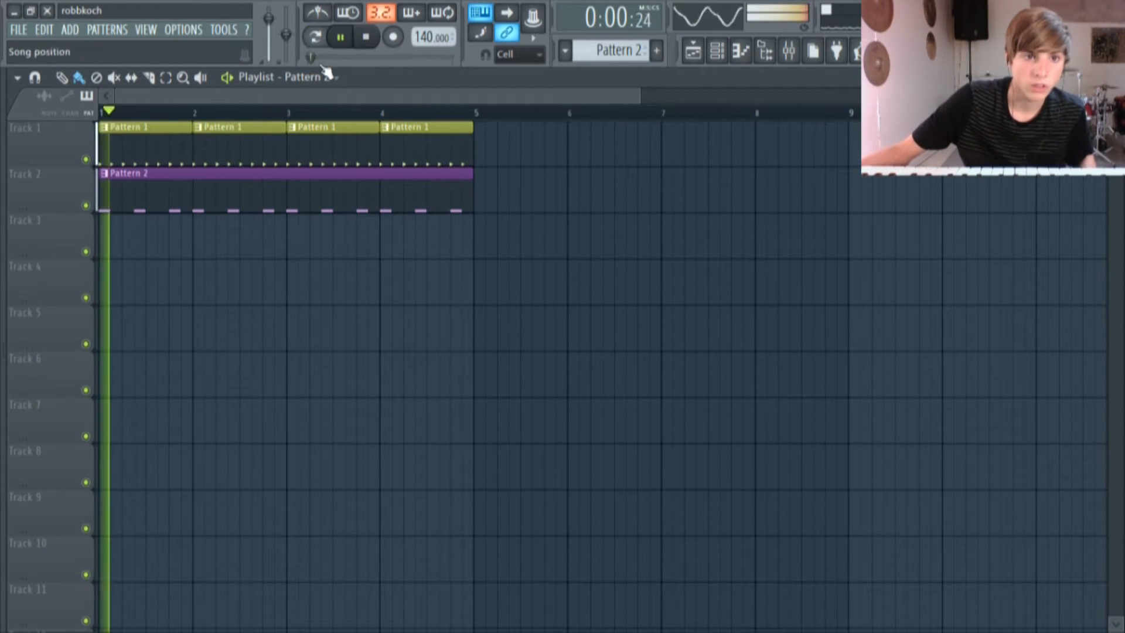
pyautogui.click(789, 51)
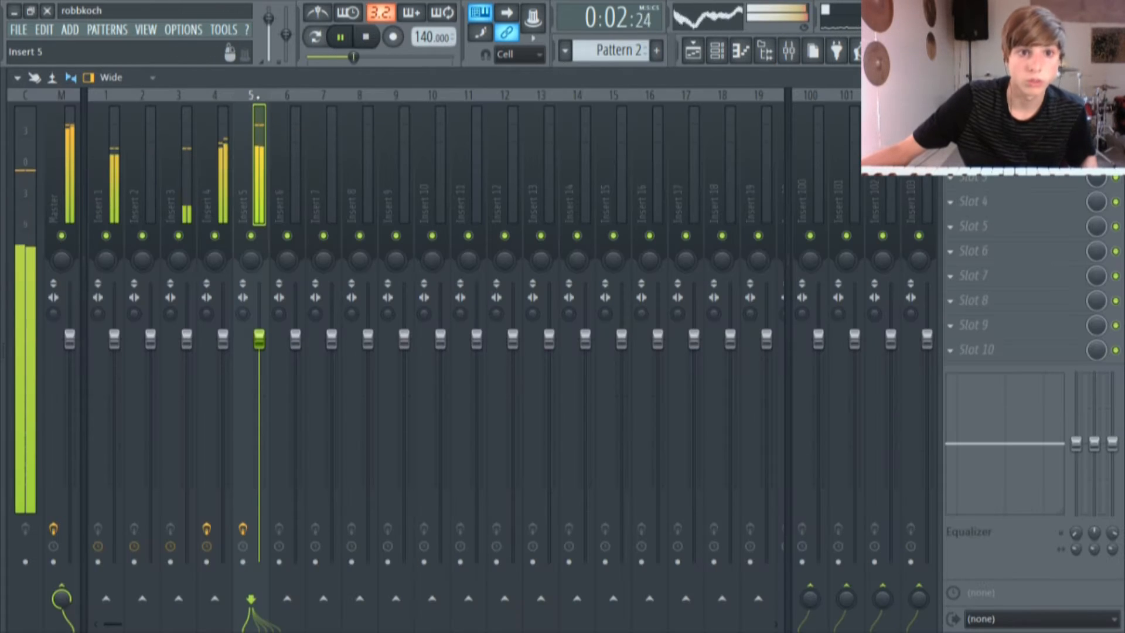
# Raise the levels-adjustment volume of the Grv Kick 17 channel
pyautogui.click(705, 60)
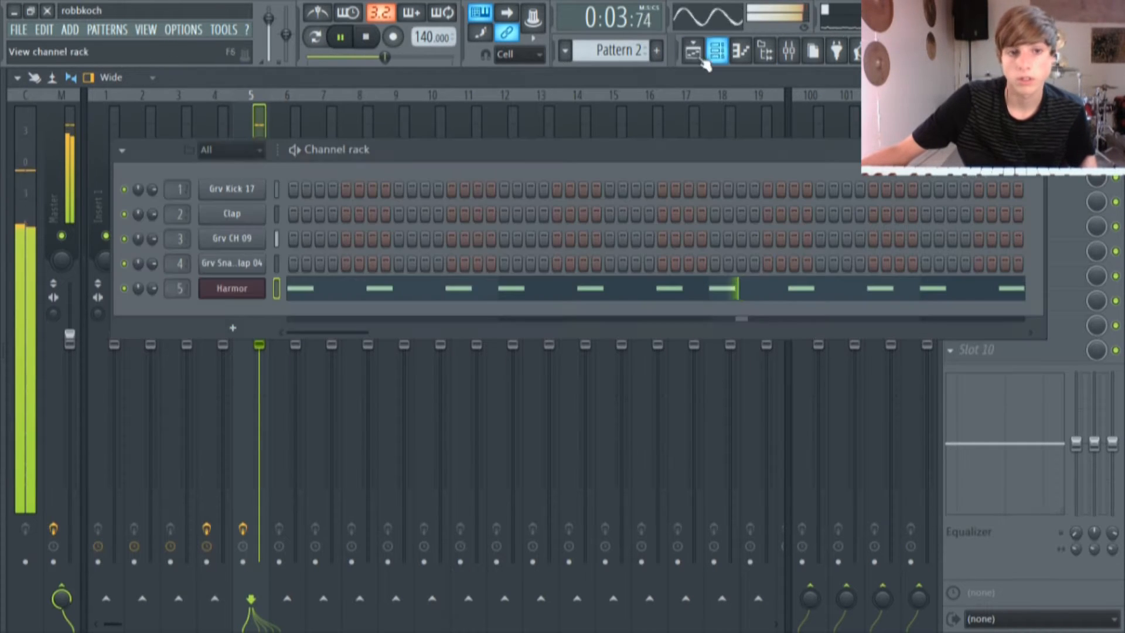
pyautogui.click(232, 188)
pyautogui.click(150, 225)
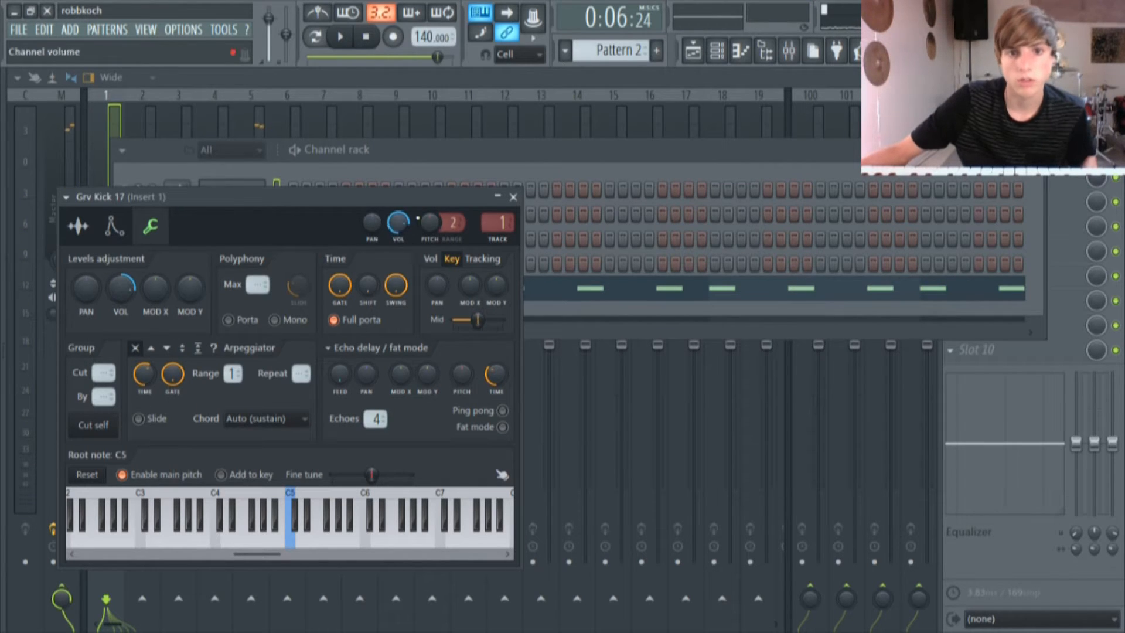
pyautogui.click(513, 197)
# Raise the levels-adjustment volume of Grv CH 09, set Grv Snareclap 04's to 139%, and play the song
pyautogui.click(231, 239)
pyautogui.click(194, 269)
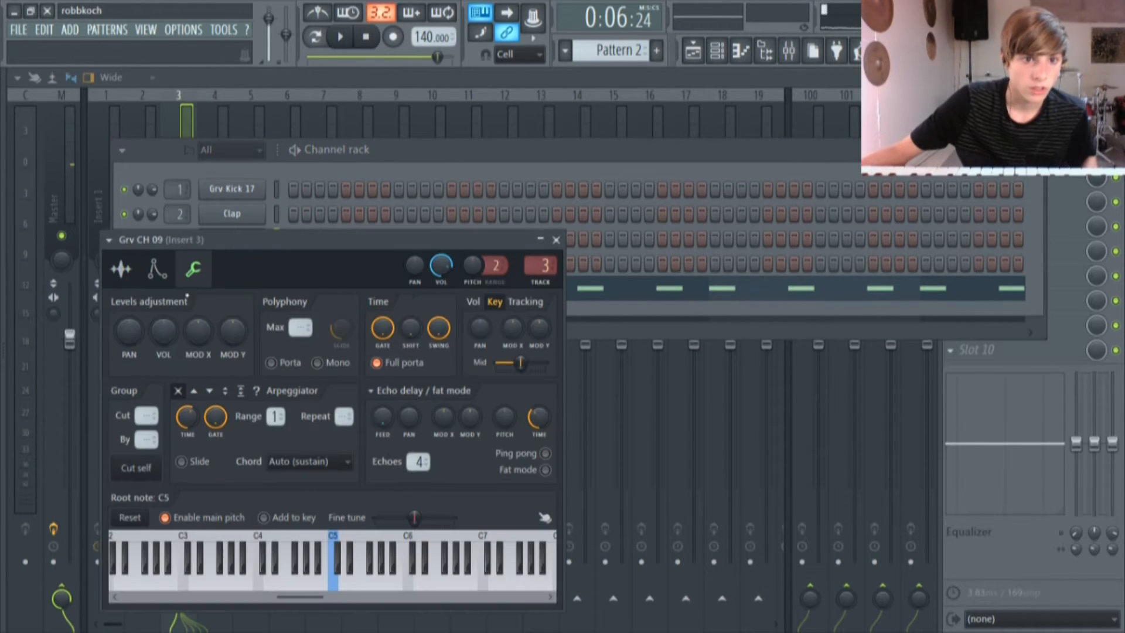
pyautogui.click(555, 240)
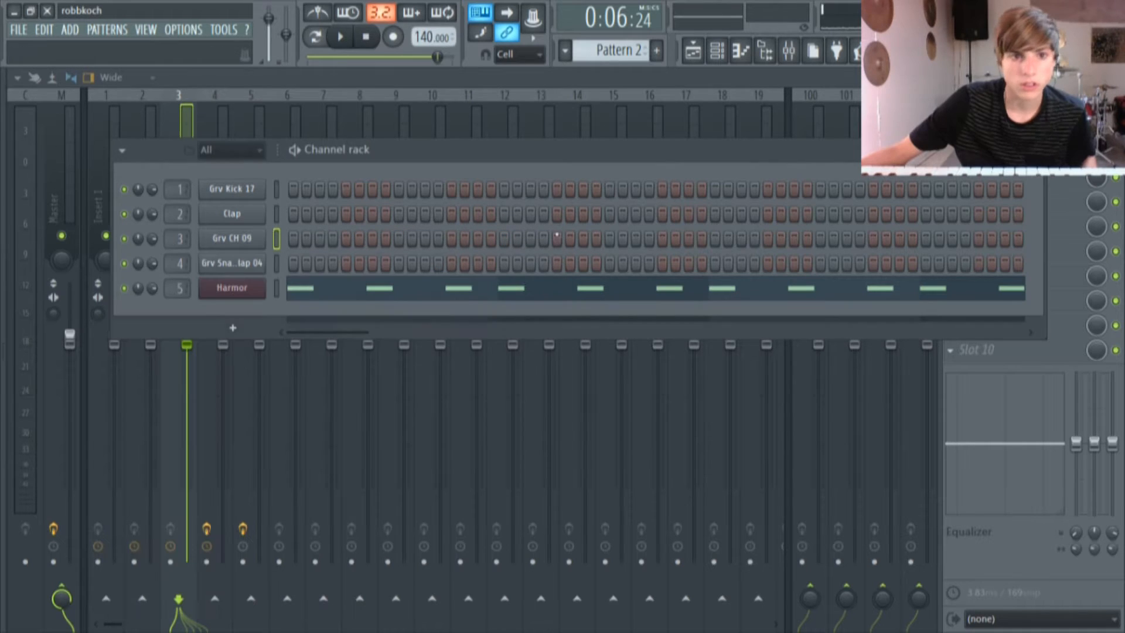
pyautogui.click(235, 268)
pyautogui.click(214, 289)
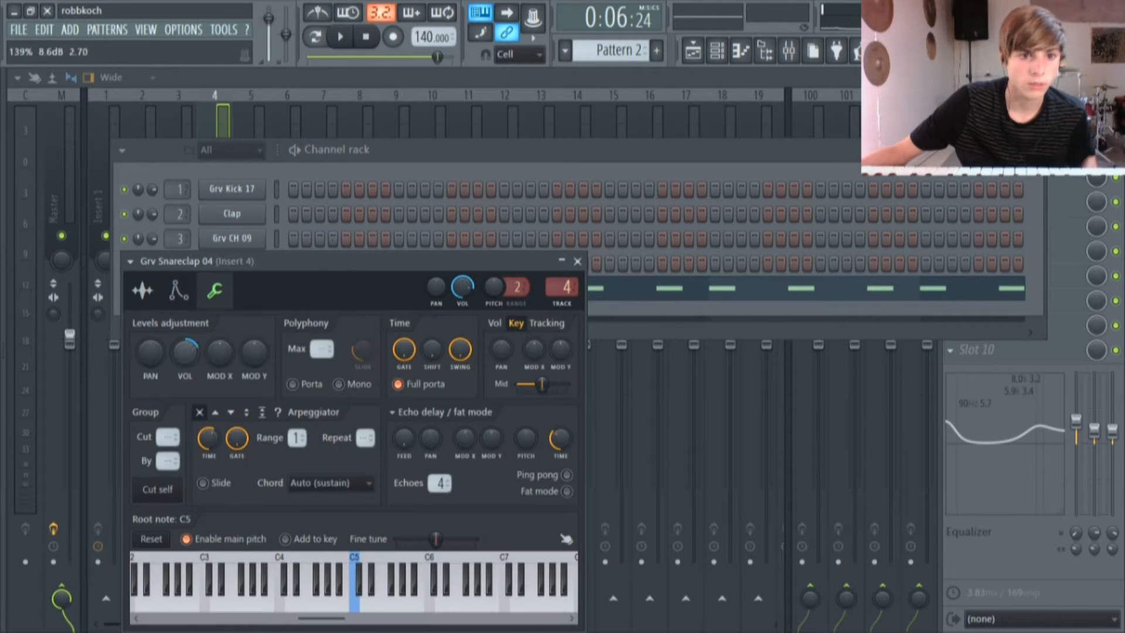
pyautogui.click(340, 34)
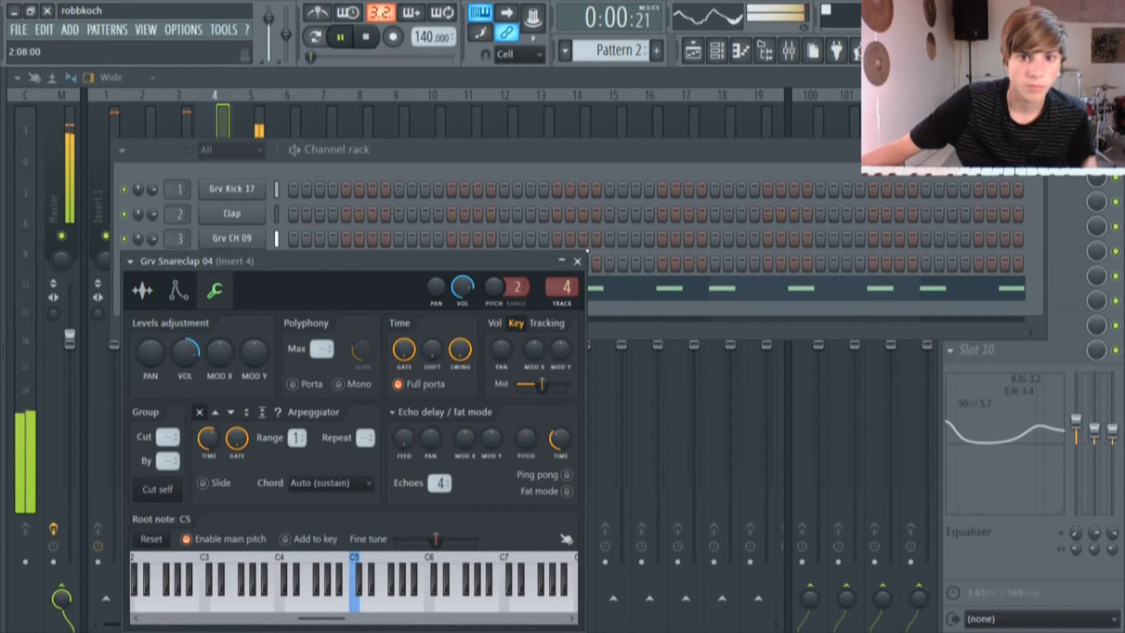
# Fine-tune the levels-adjustment volumes of Grv CH 09 and Grv Snareclap 04 during playback
pyautogui.click(577, 260)
pyautogui.click(242, 246)
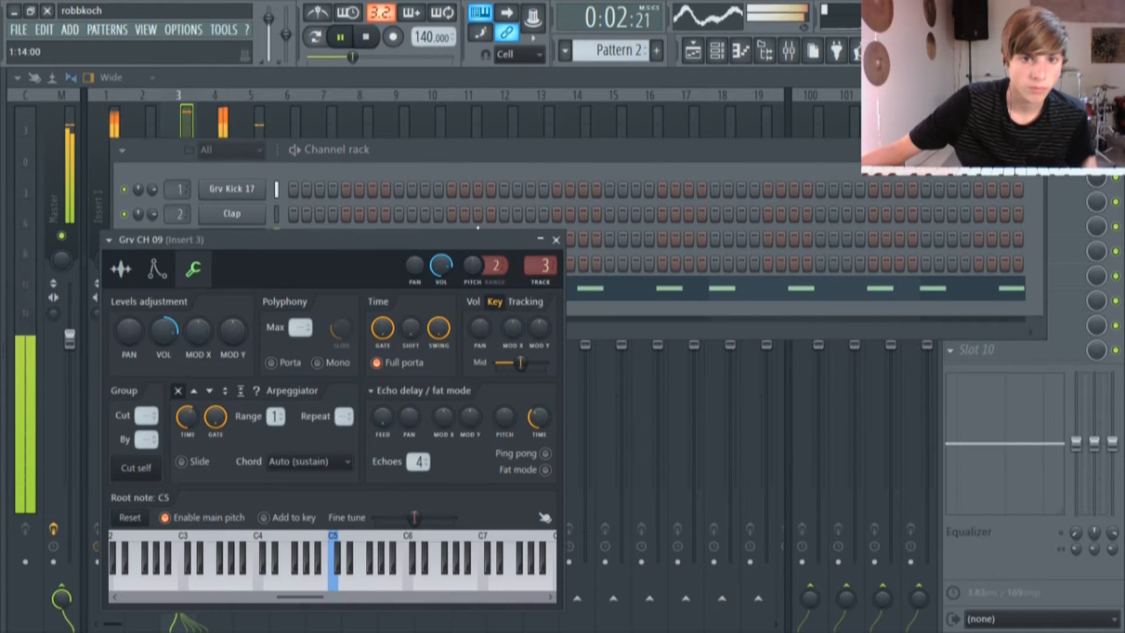
pyautogui.click(557, 239)
pyautogui.click(231, 263)
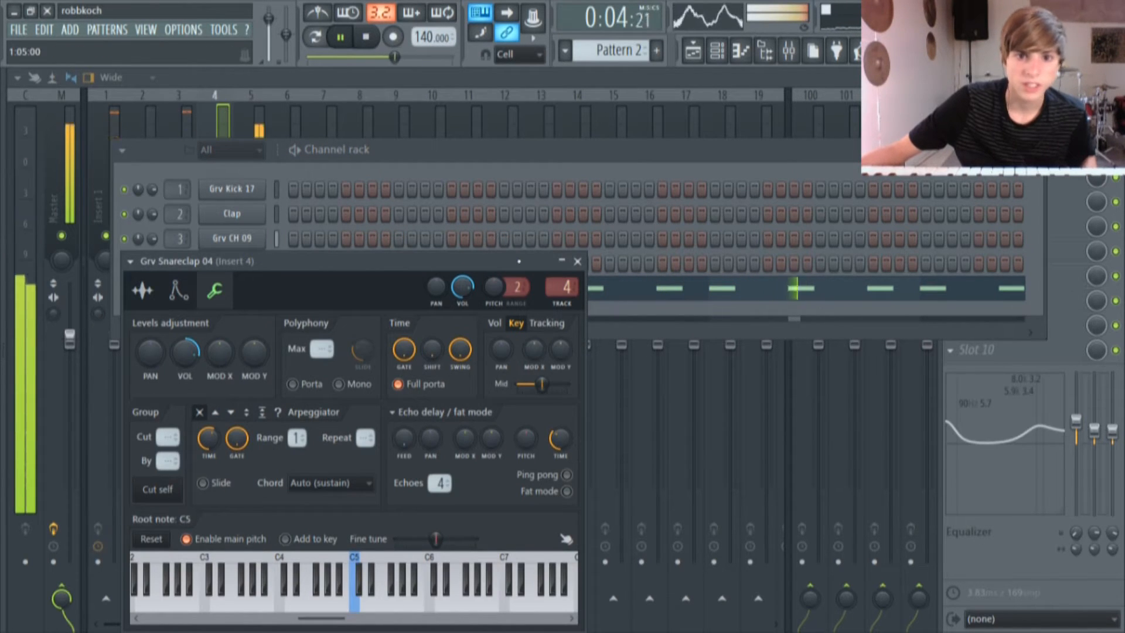
pyautogui.click(577, 261)
# Add Fruity Compressor to slot 3 of Insert 5 with a -8.8 dB threshold and 4.8:1 ratio, and slightly lower the track's fader
pyautogui.press('F6')
pyautogui.click(233, 101)
pyautogui.click(997, 179)
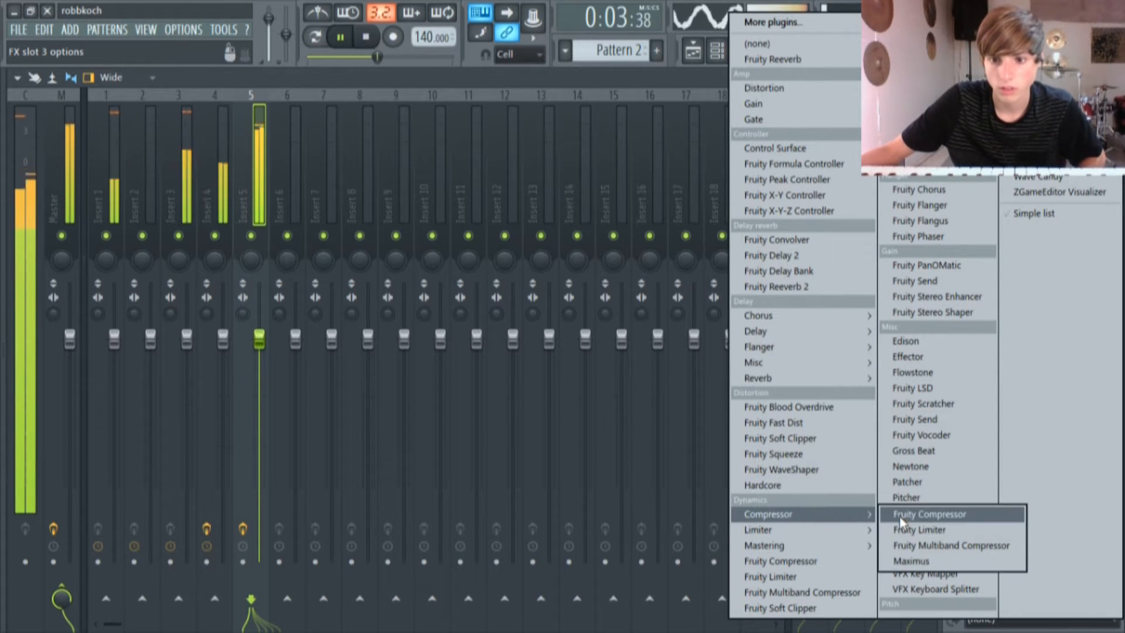
pyautogui.click(906, 514)
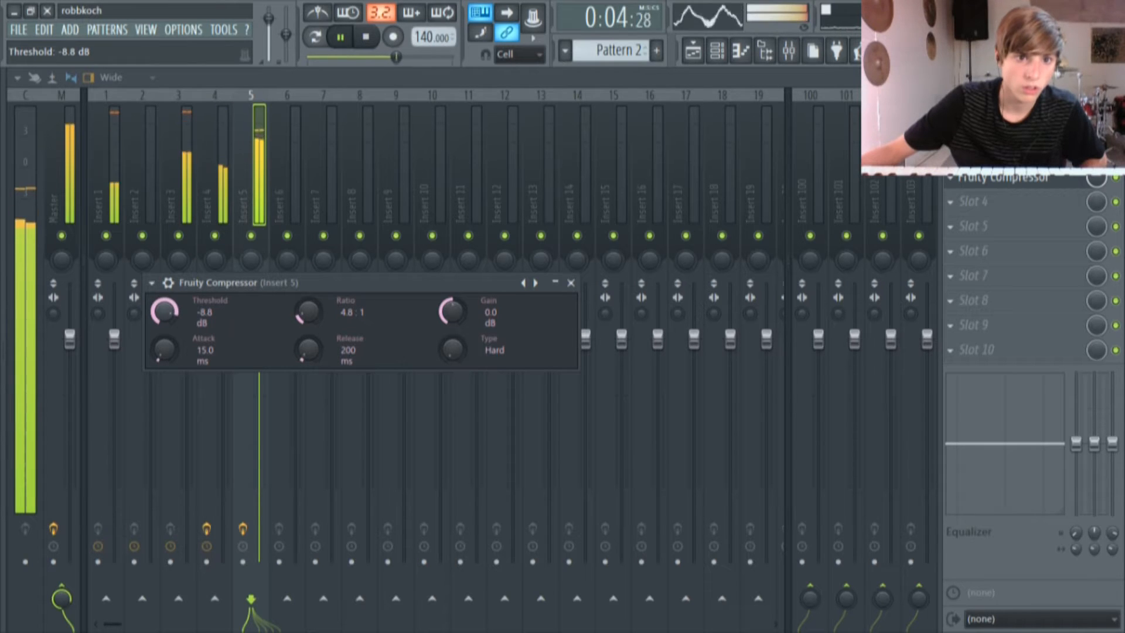
pyautogui.click(304, 82)
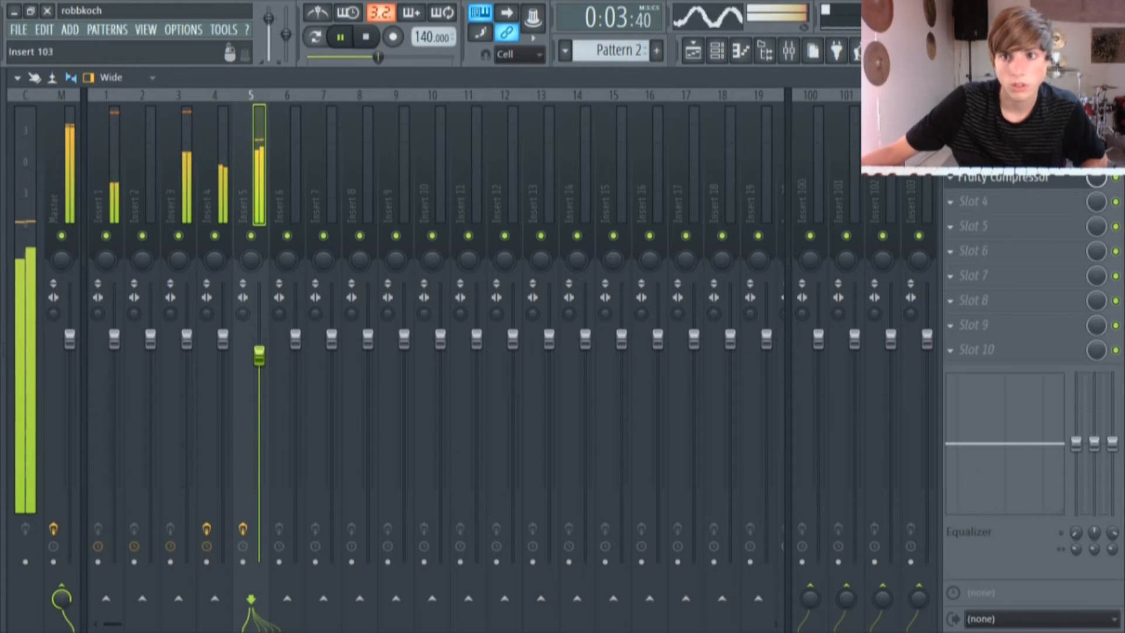
# Review Insert 5's Fruity Reeverb 2 and lower the SG level in its Vocodex mixer section to 0%
pyautogui.click(1017, 179)
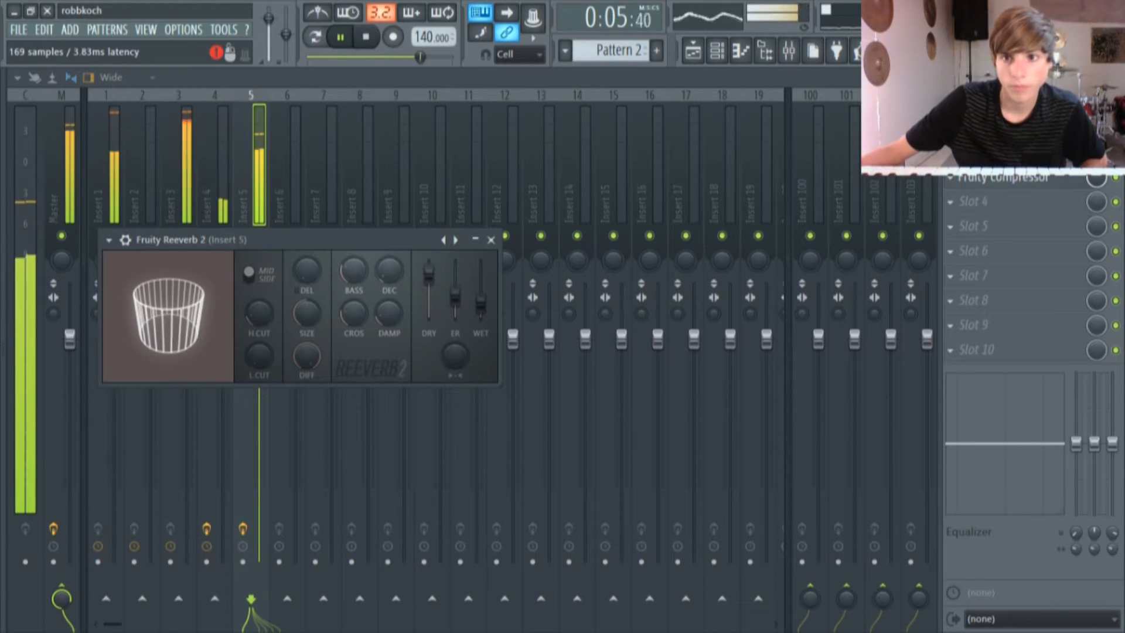
pyautogui.click(1002, 128)
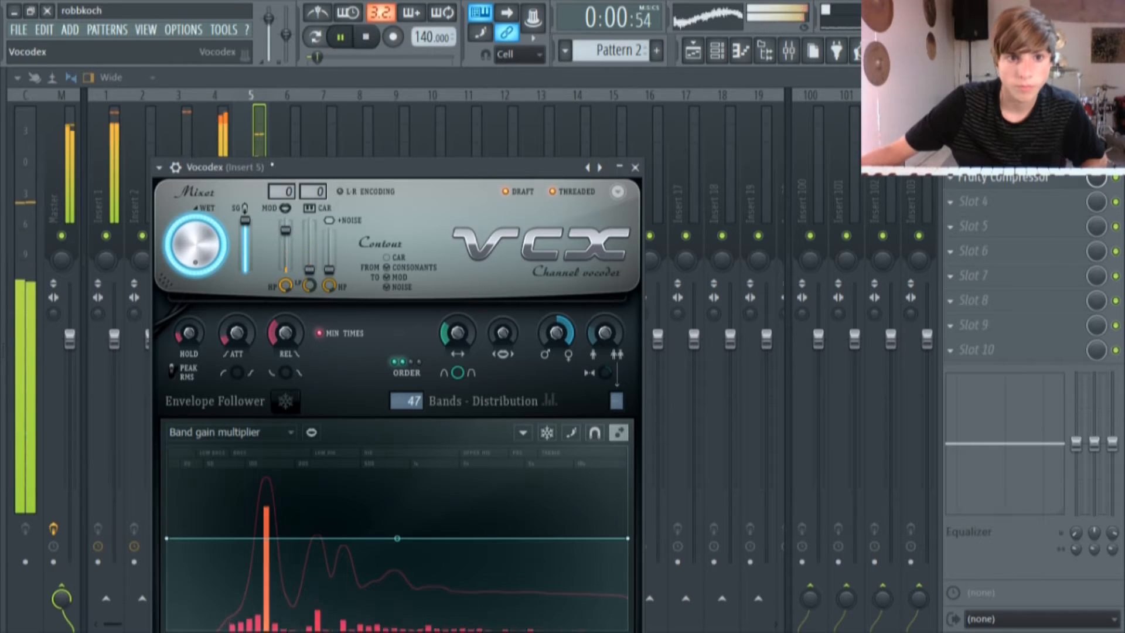
pyautogui.moveTo(245, 226); pyautogui.dragTo(246, 271)
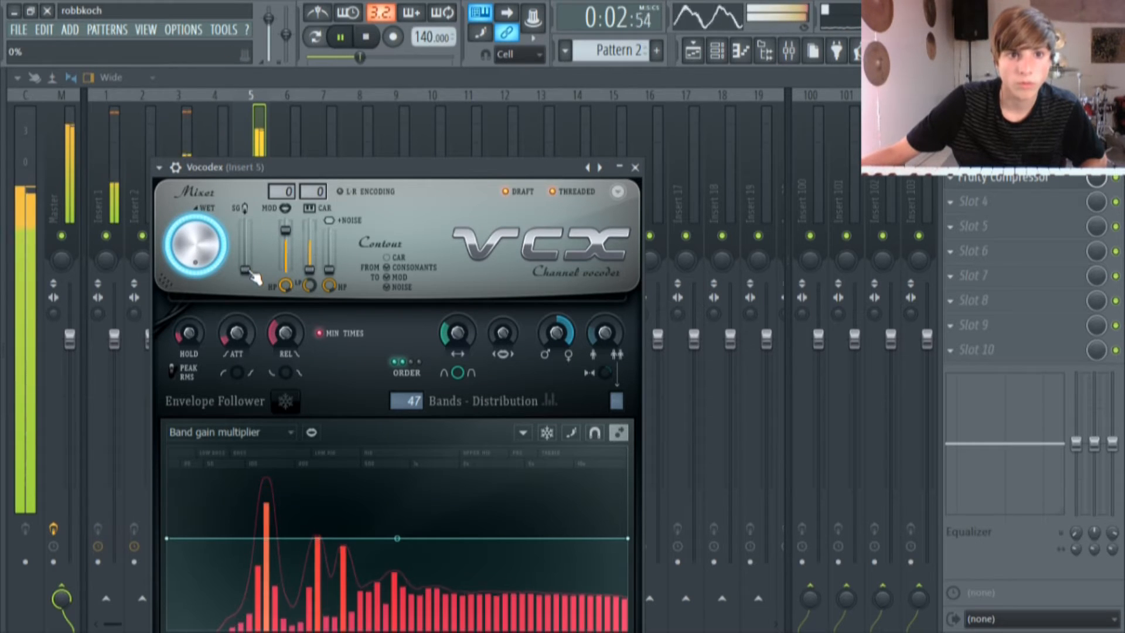
pyautogui.press('Escape')
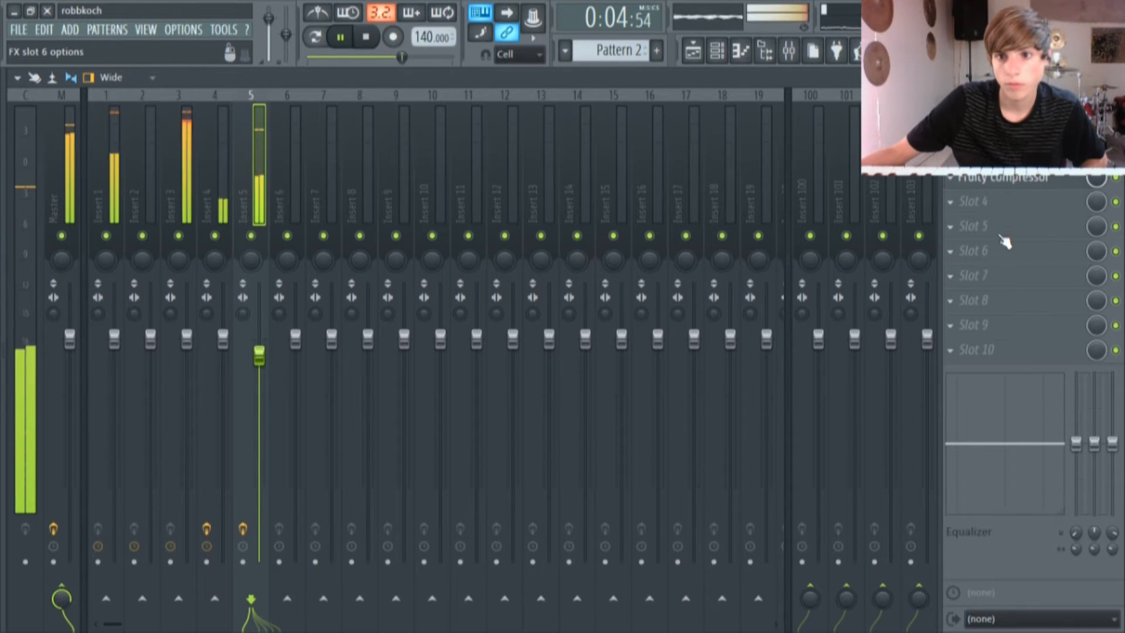
pyautogui.click(1042, 186)
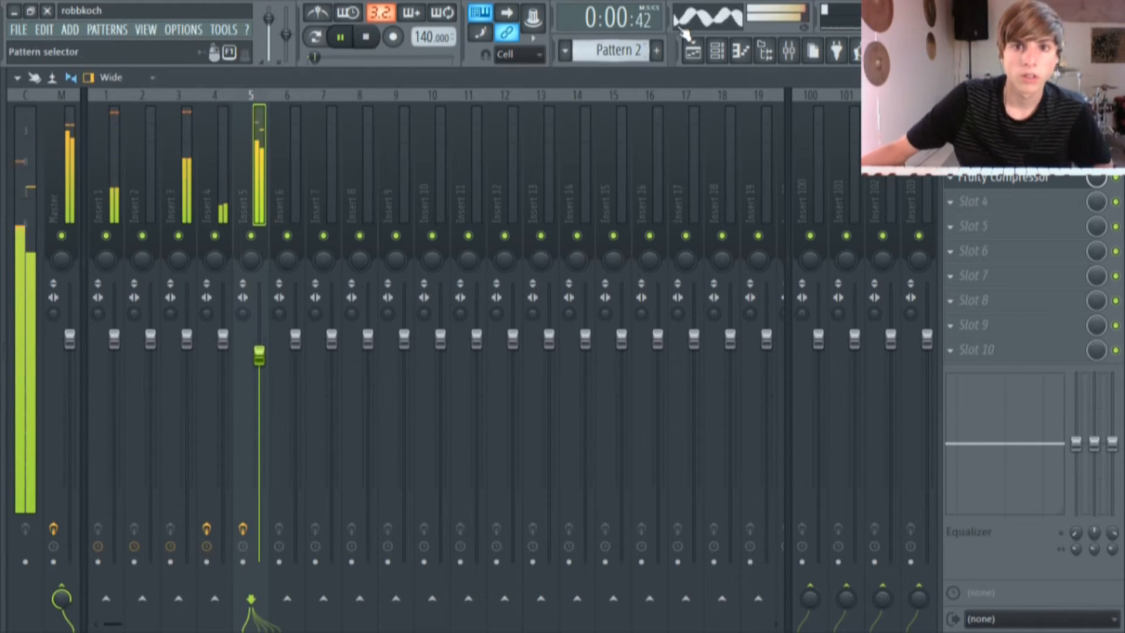
# Extend the arrangement through bar 8 with Pattern 1 and Pattern 2 clips, and erase the Pattern 1 clips in bars 2 to 4
pyautogui.click(693, 51)
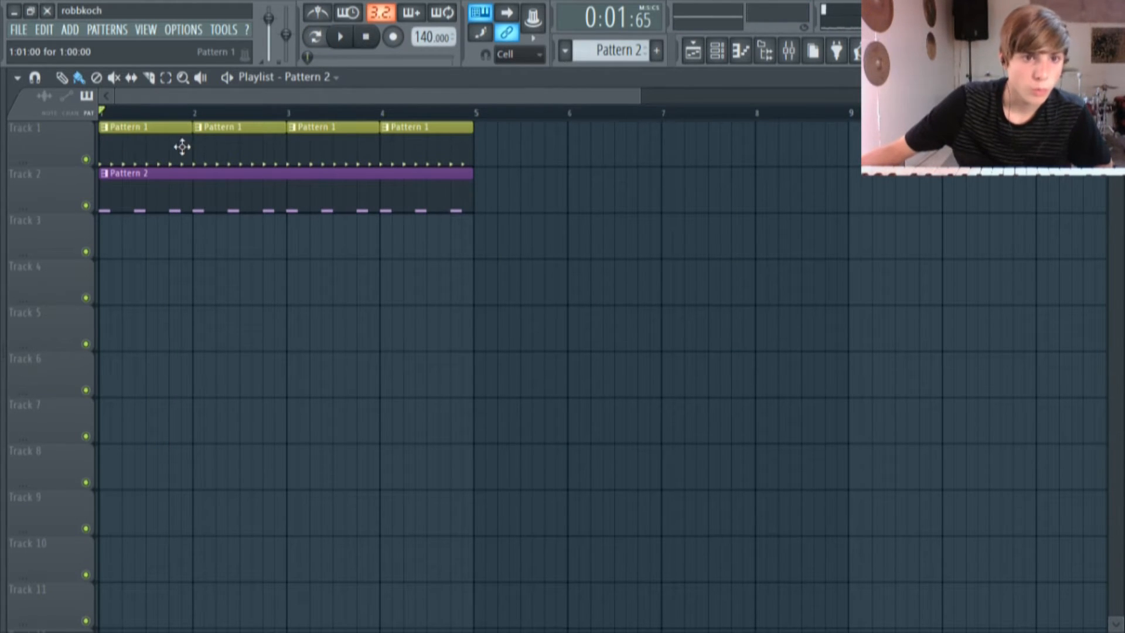
pyautogui.moveTo(490, 151); pyautogui.dragTo(762, 129)
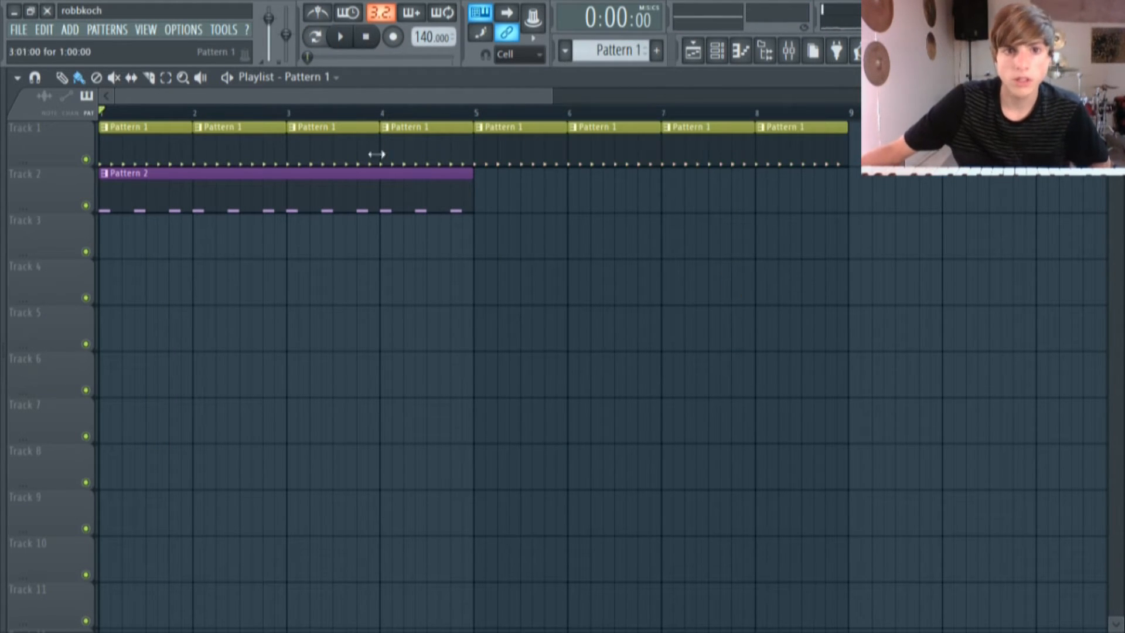
pyautogui.moveTo(382, 163); pyautogui.dragTo(191, 130)
pyautogui.click(490, 193)
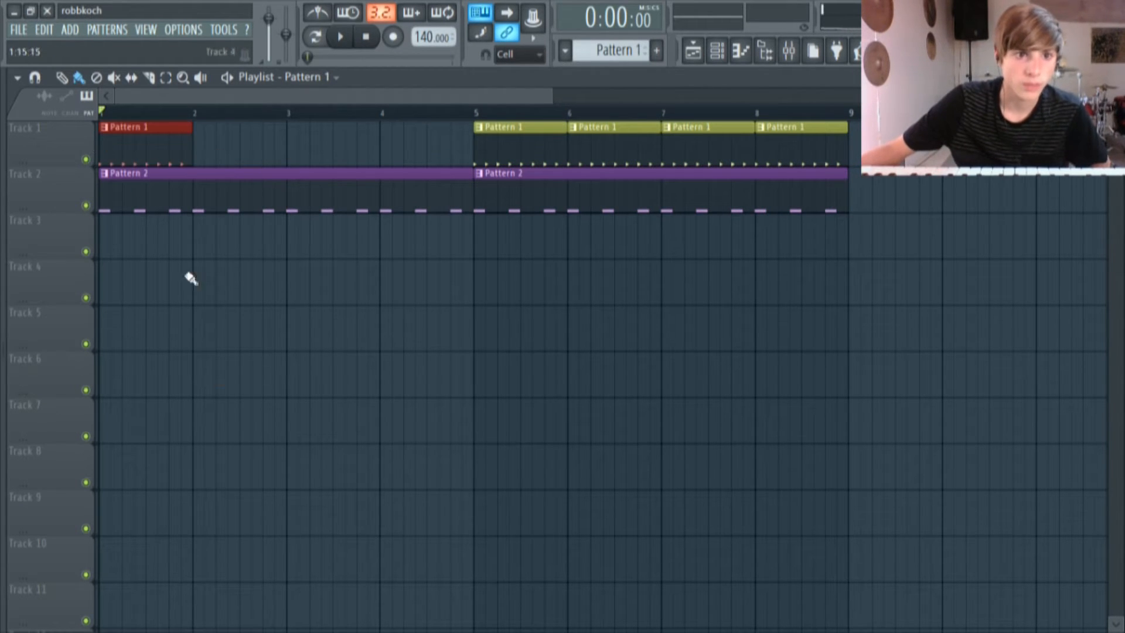
# Make the Pattern 1 clip at bar 1 unique and remove its Grv CH 09 and Grv Snareclap 04 steps, keeping the kick
pyautogui.click(103, 128)
pyautogui.click(153, 236)
pyautogui.doubleClick(164, 137)
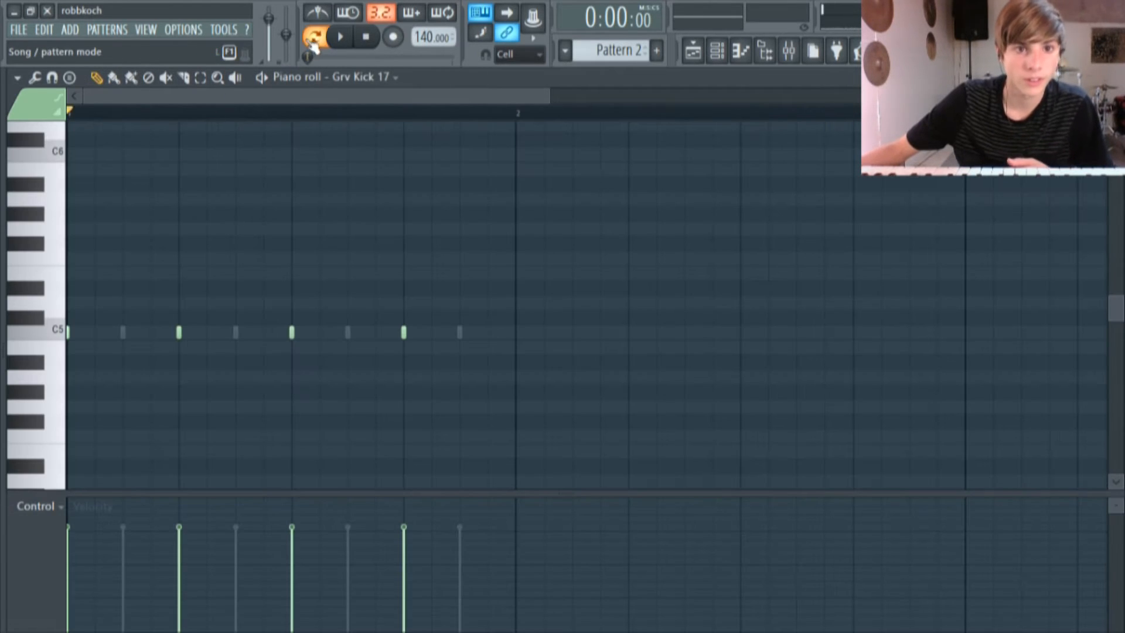
pyautogui.click(717, 49)
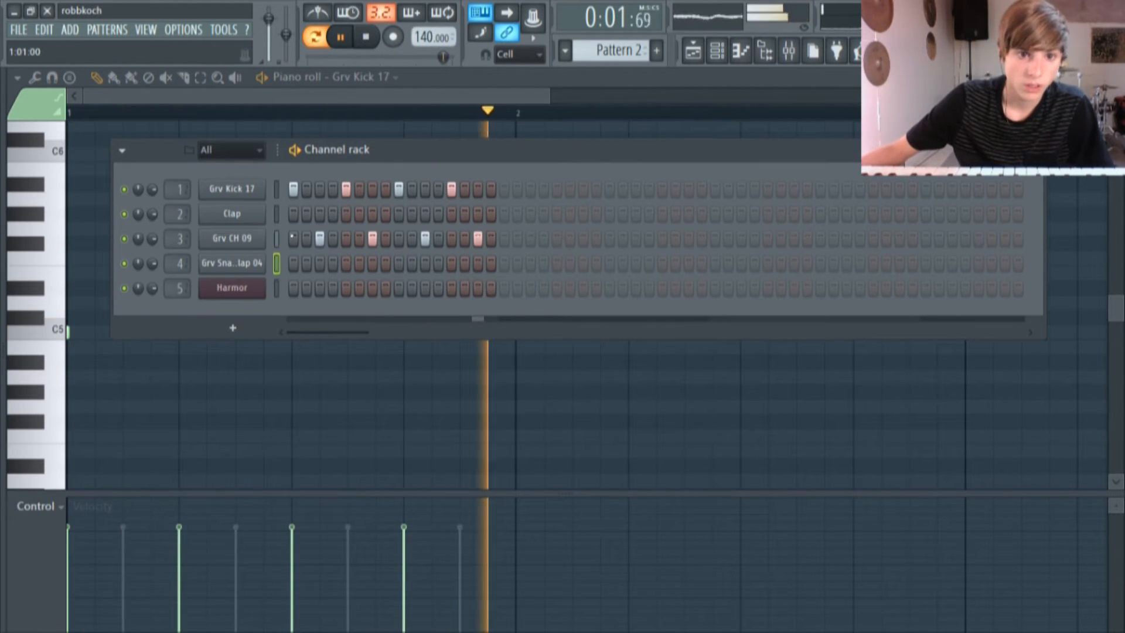
# Fill bars 2 to 4 of Track 1 with Pattern 2 clips and play the song
pyautogui.click(693, 51)
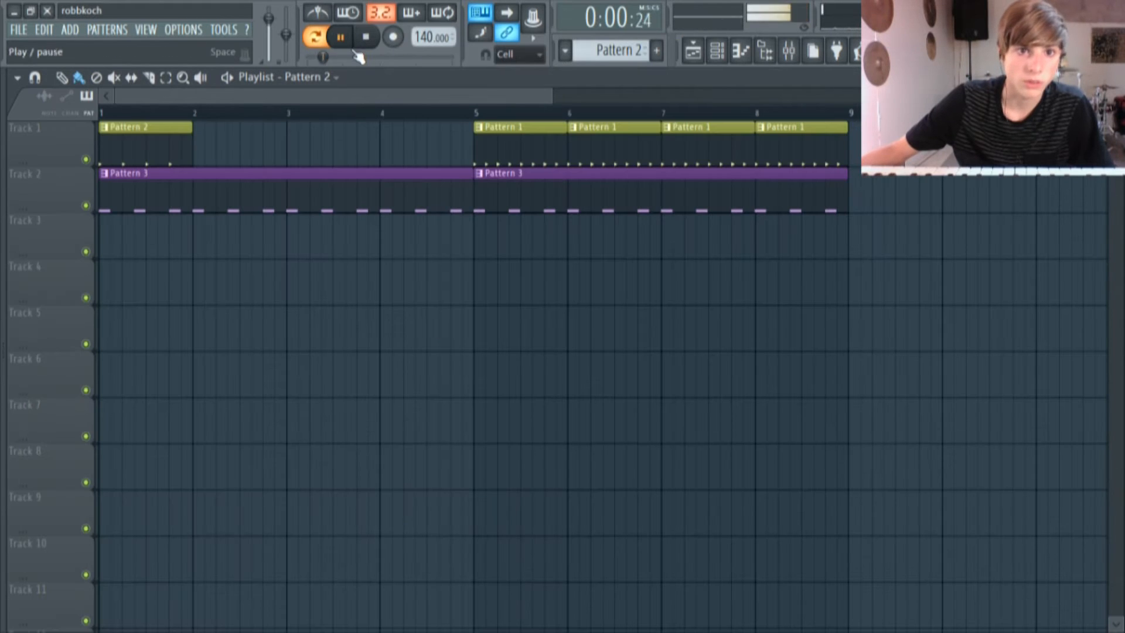
pyautogui.moveTo(239, 130); pyautogui.dragTo(423, 140)
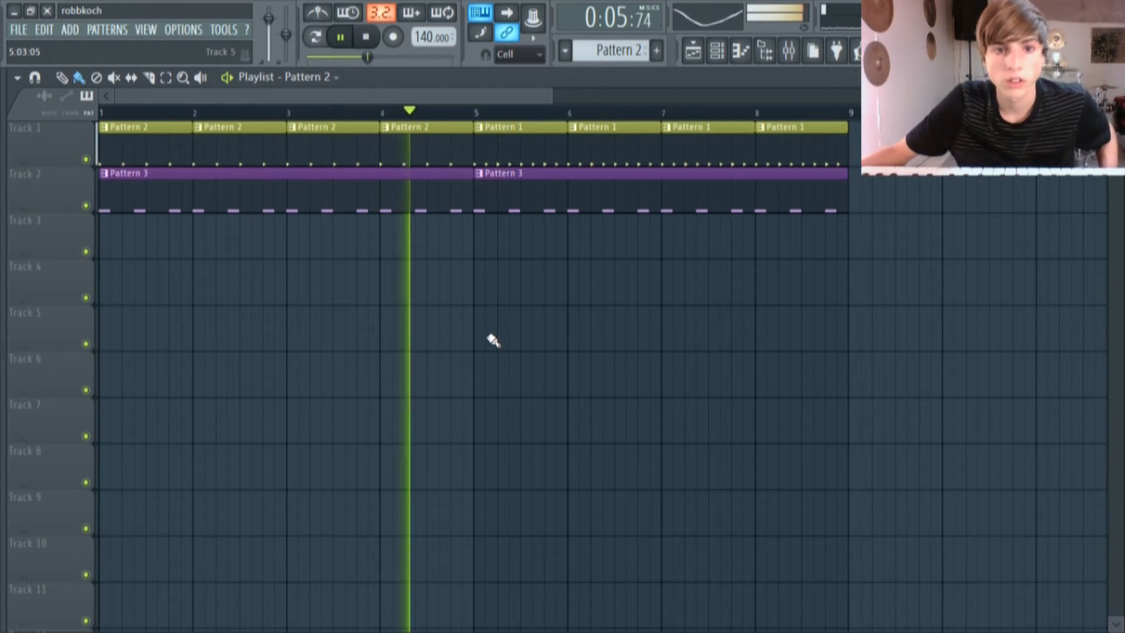
# Make the first Pattern 3 clip on Track 2 unique and lower its last two notes in bar 4 to B4
pyautogui.click(103, 173)
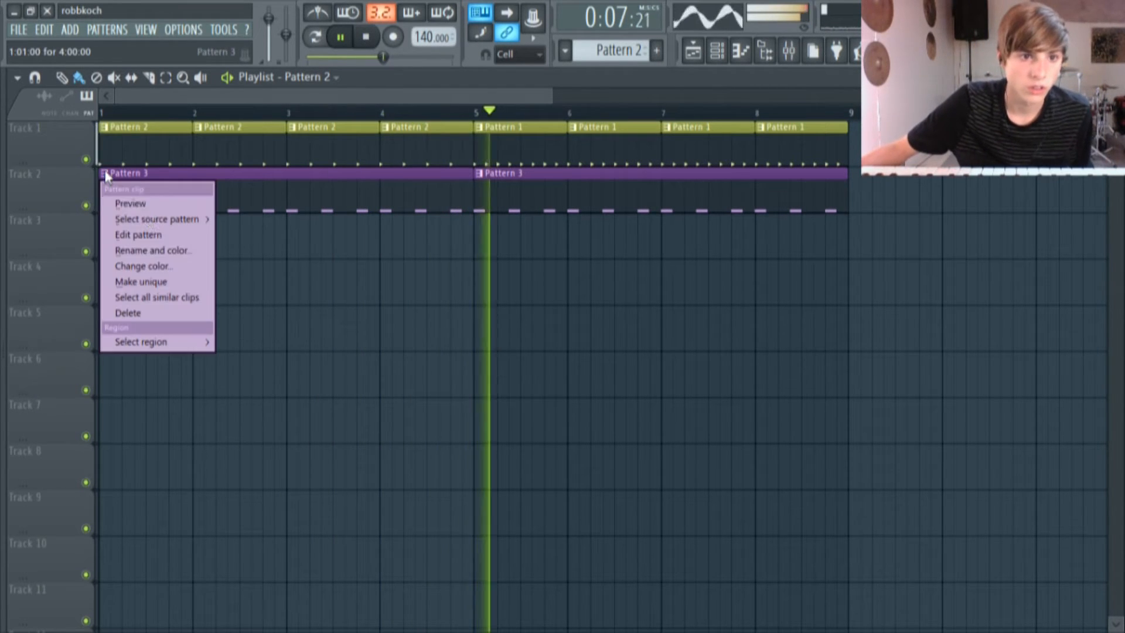
pyautogui.click(181, 284)
pyautogui.scroll(-5, 342, 251)
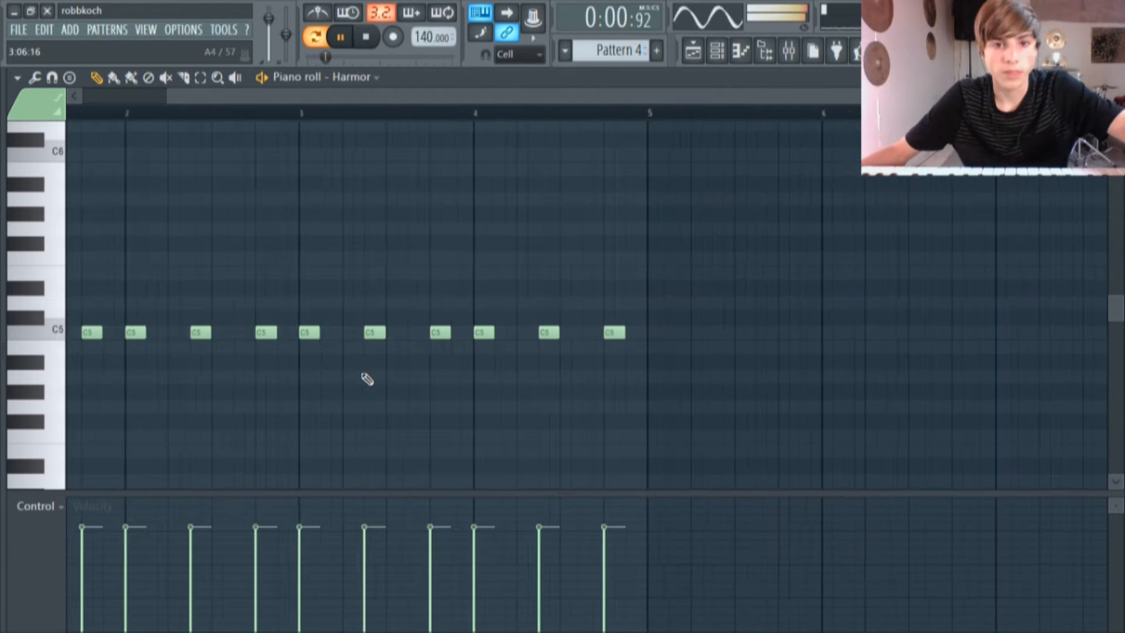
pyautogui.moveTo(510, 333); pyautogui.dragTo(562, 350)
# Replace the Pattern 3 clip at bar 5 on Track 2 with a Pattern 4 clip and play the song
pyautogui.click(694, 51)
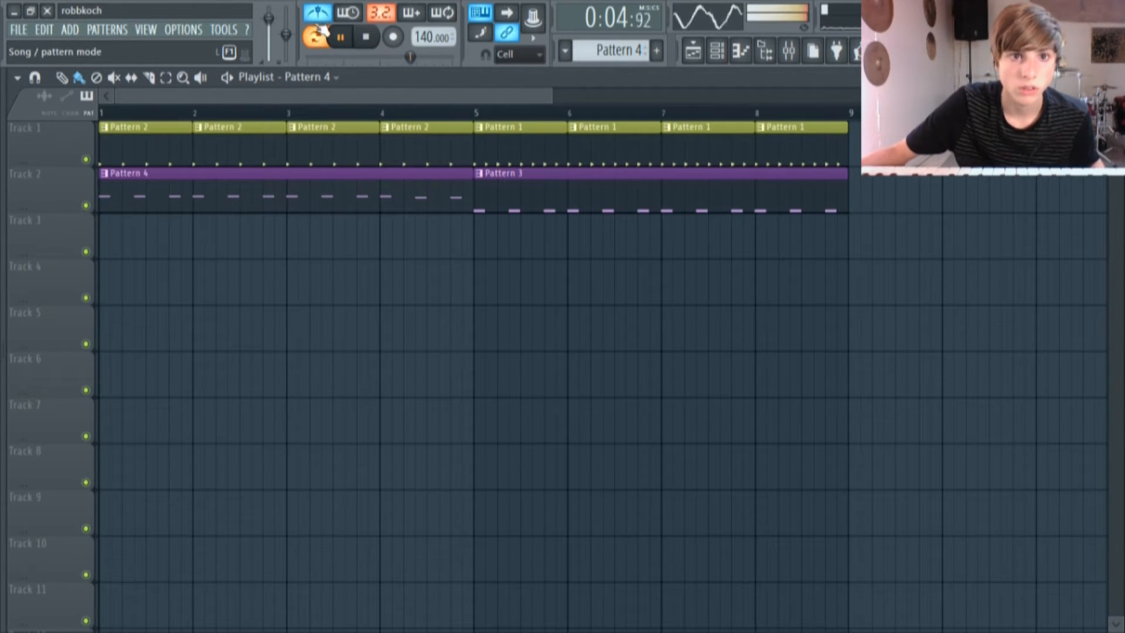
pyautogui.rightClick(490, 198)
pyautogui.click(491, 200)
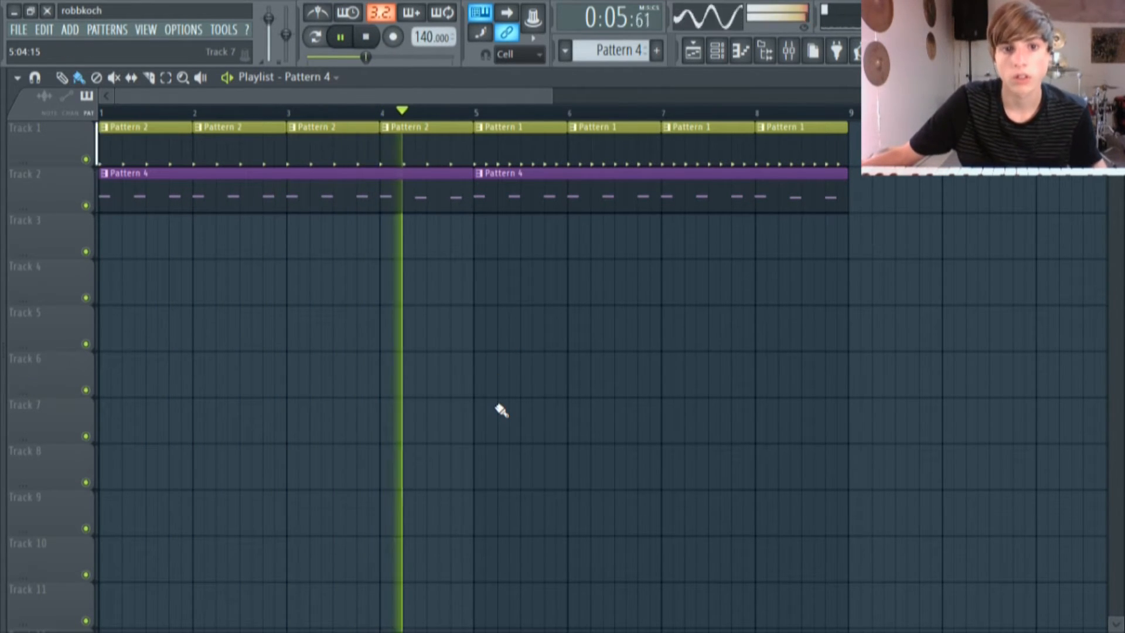
# Lower the first note of bar 4 in Pattern 4 to B4 and return to the playlist
pyautogui.doubleClick(389, 188)
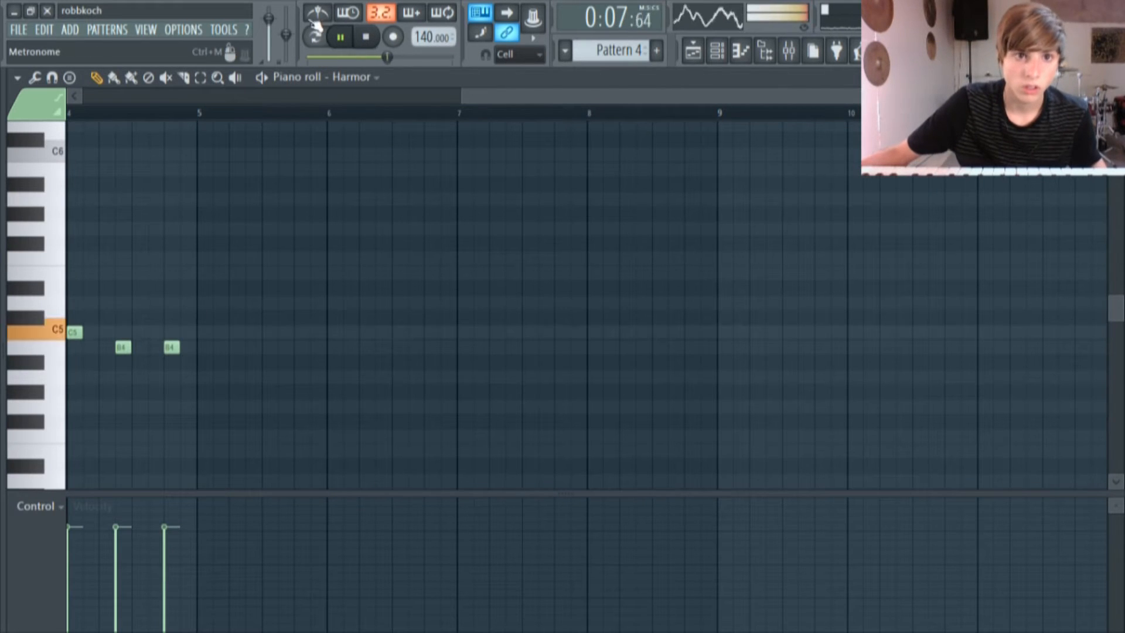
pyautogui.moveTo(555, 96); pyautogui.dragTo(294, 95)
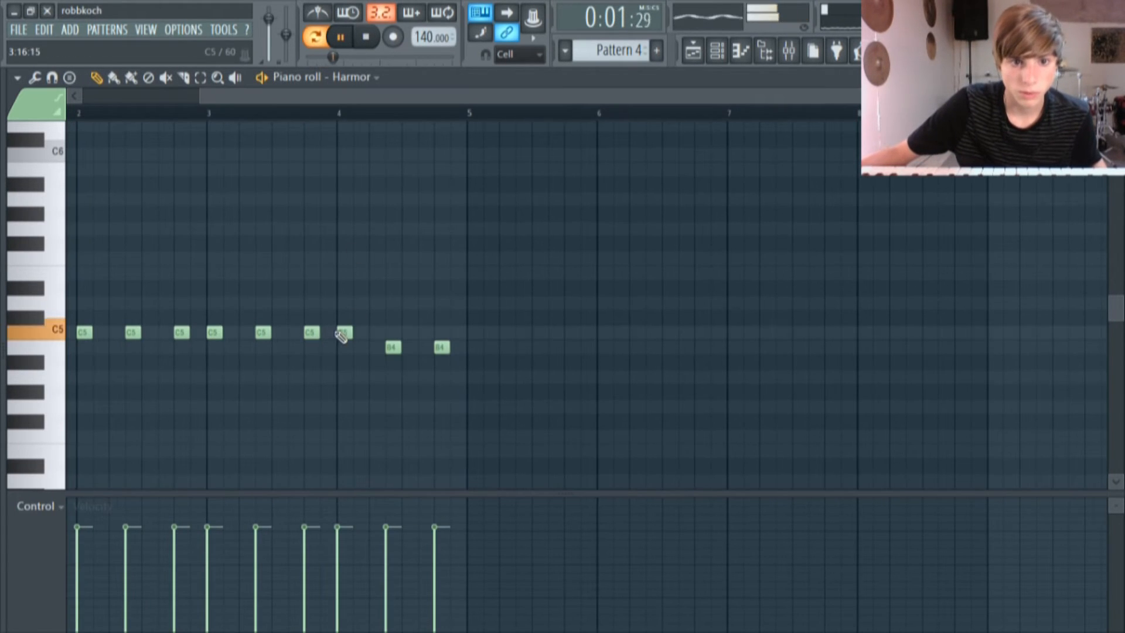
pyautogui.click(693, 51)
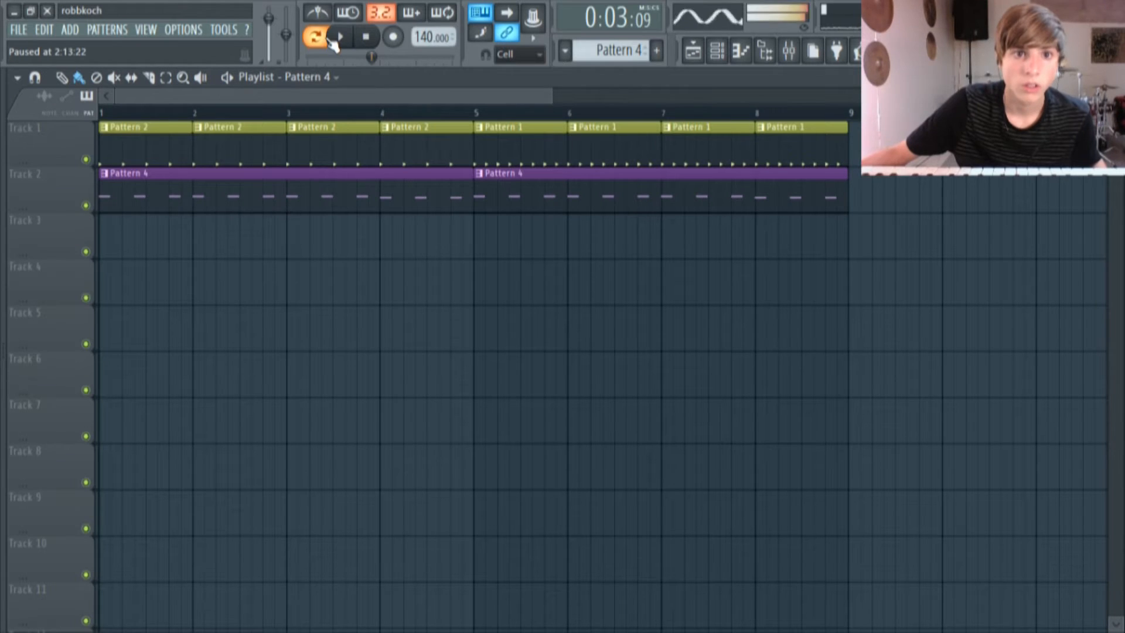
# Make the Pattern 4 clip at bar 5 unique and open it in Harmor's piano roll
pyautogui.click(789, 52)
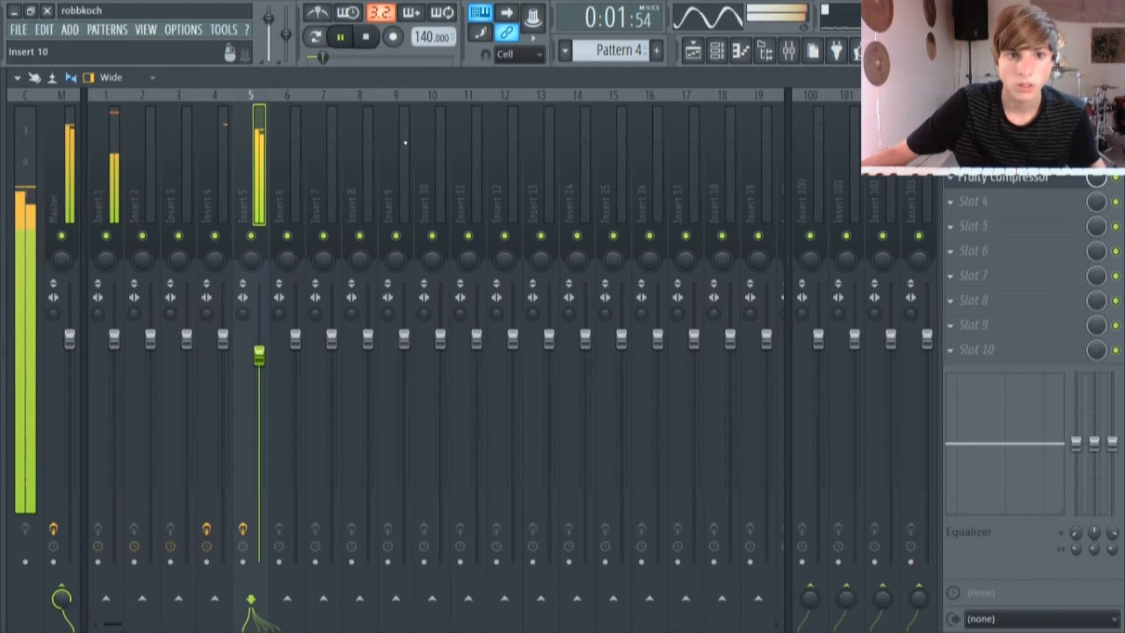
pyautogui.click(693, 54)
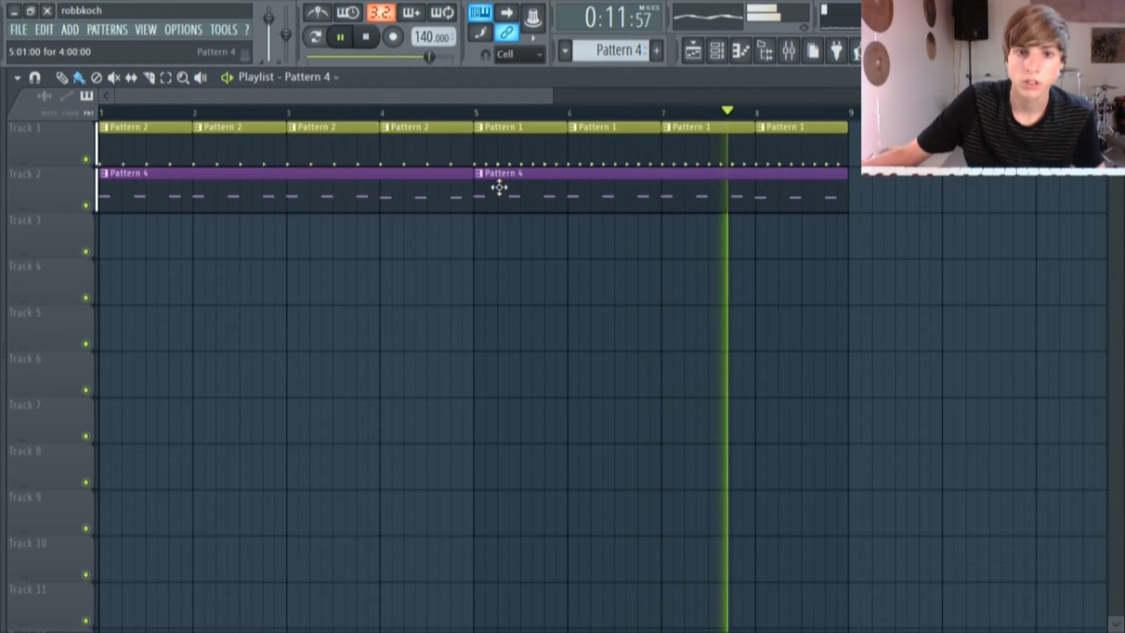
pyautogui.rightClick(477, 182)
pyautogui.click(520, 282)
pyautogui.doubleClick(535, 201)
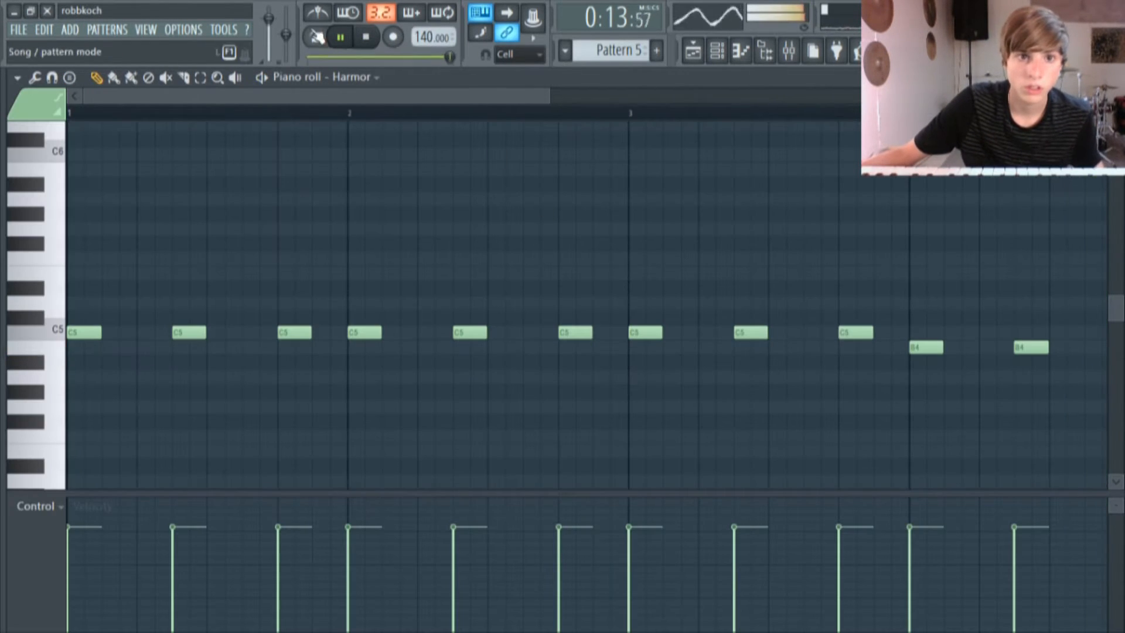
# Raise the second note of bar 4 in Pattern 5 to C#5 and lengthen the bar's opening B4 note
pyautogui.press('l')
pyautogui.scroll(-2, 793, 395)
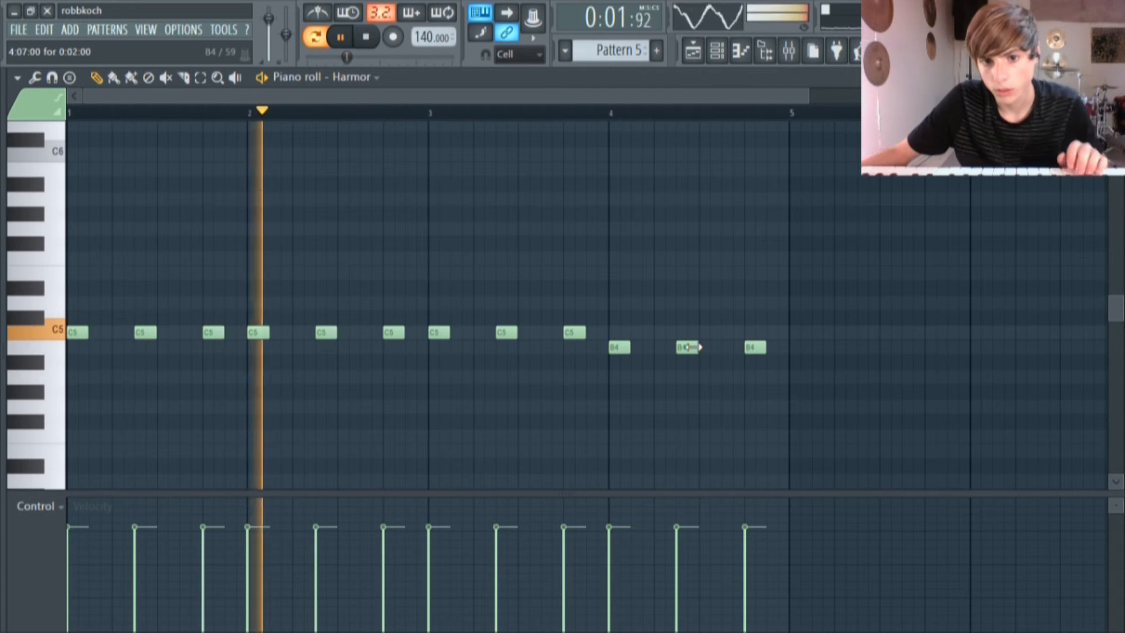
pyautogui.moveTo(689, 343); pyautogui.dragTo(695, 306)
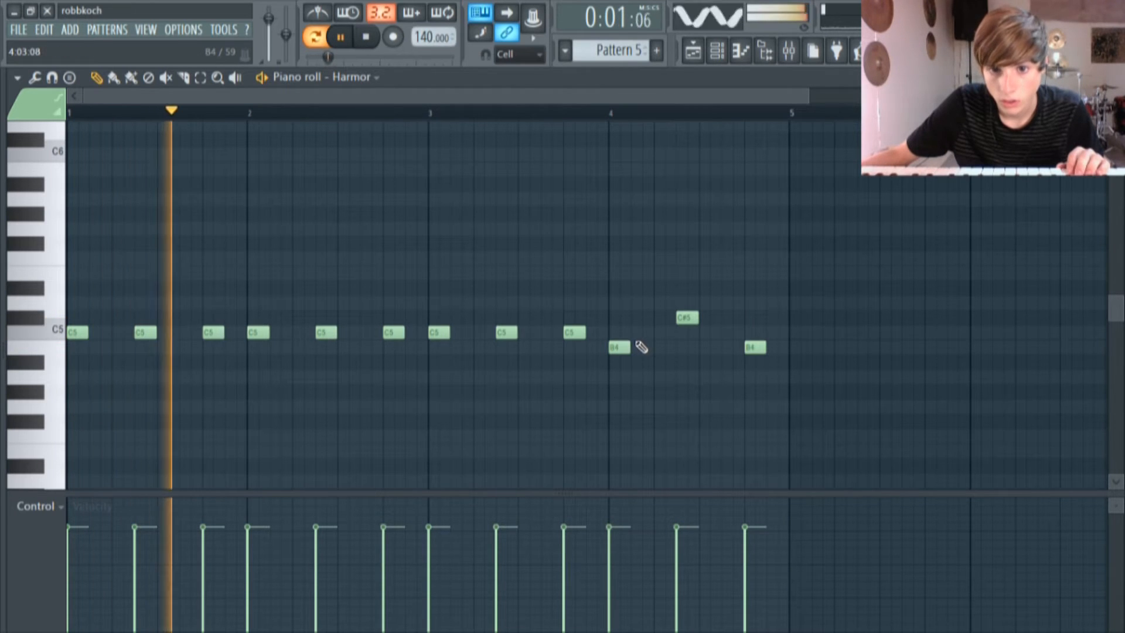
pyautogui.moveTo(631, 349); pyautogui.dragTo(642, 349)
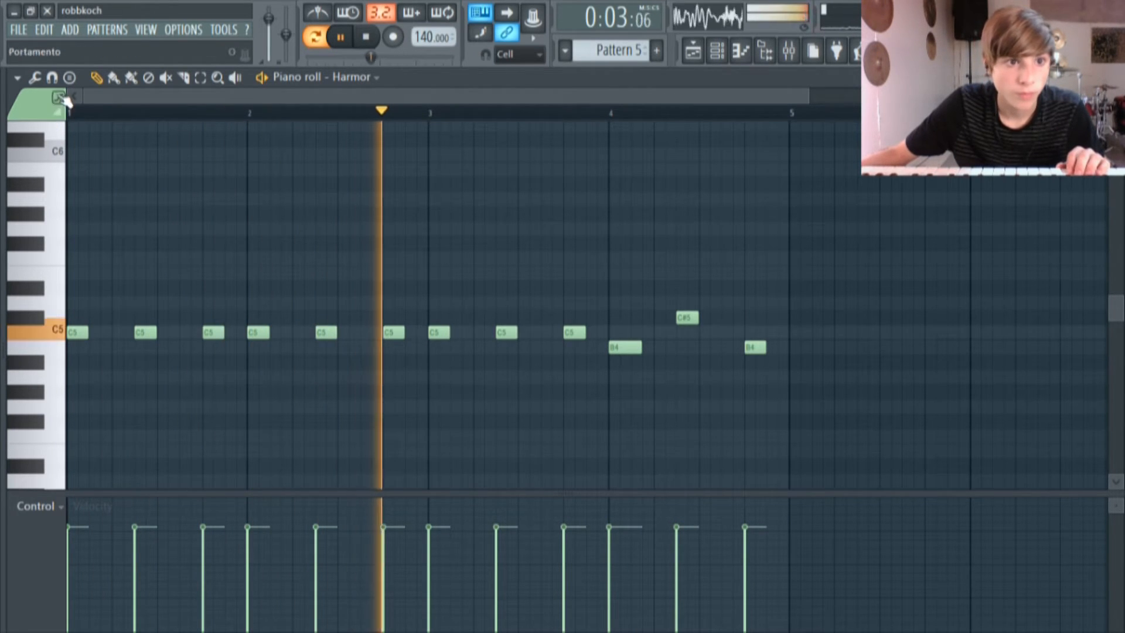
# Add a short E5 note and two short C#5 slide notes in the first half of bar 4 in Pattern 5
pyautogui.click(629, 317)
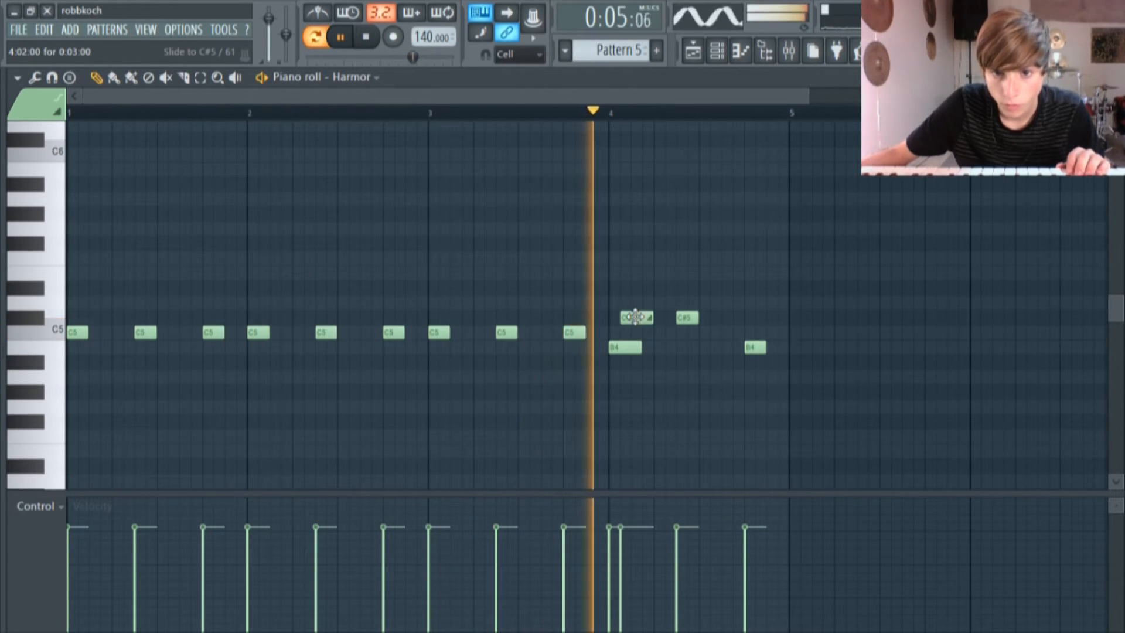
pyautogui.moveTo(662, 316); pyautogui.dragTo(643, 317)
pyautogui.scroll(3, 630, 344)
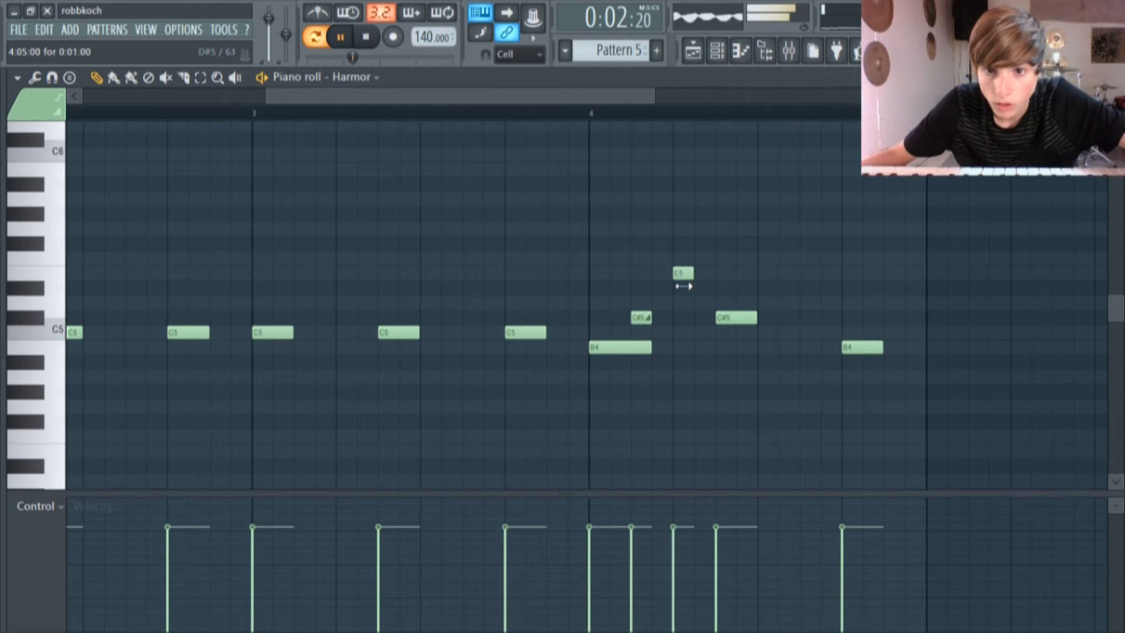
pyautogui.click(680, 317)
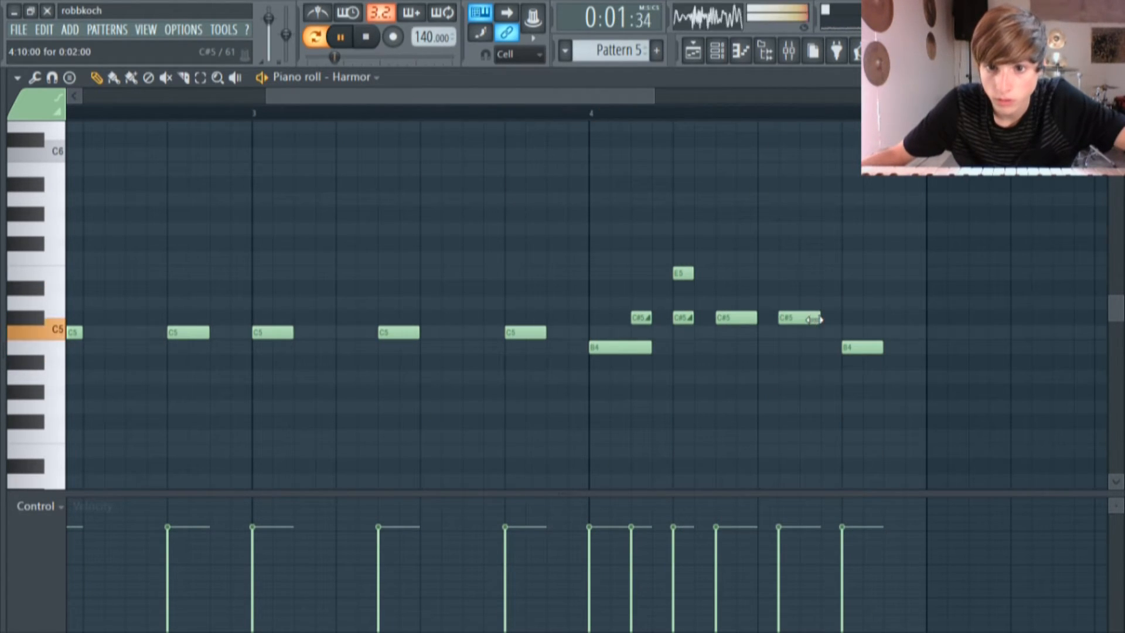
# Add short D#5 and B4 slide notes over the second C#5 note in bar 4 and return to the playlist
pyautogui.click(790, 287)
pyautogui.click(810, 347)
pyautogui.scroll(-1, 812, 345)
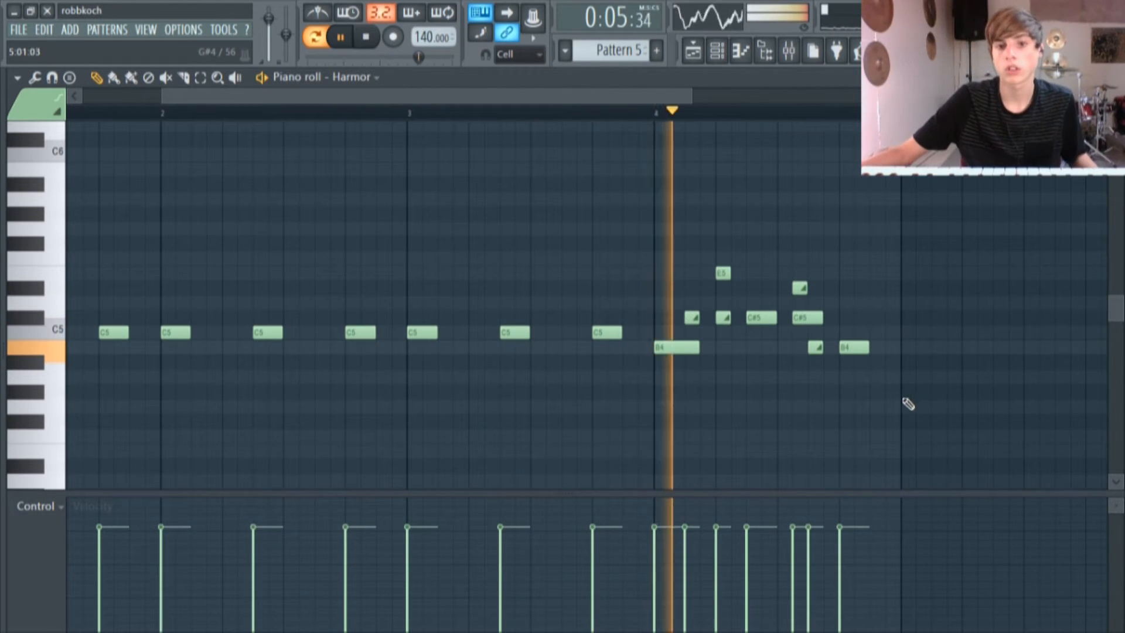
pyautogui.press('F5')
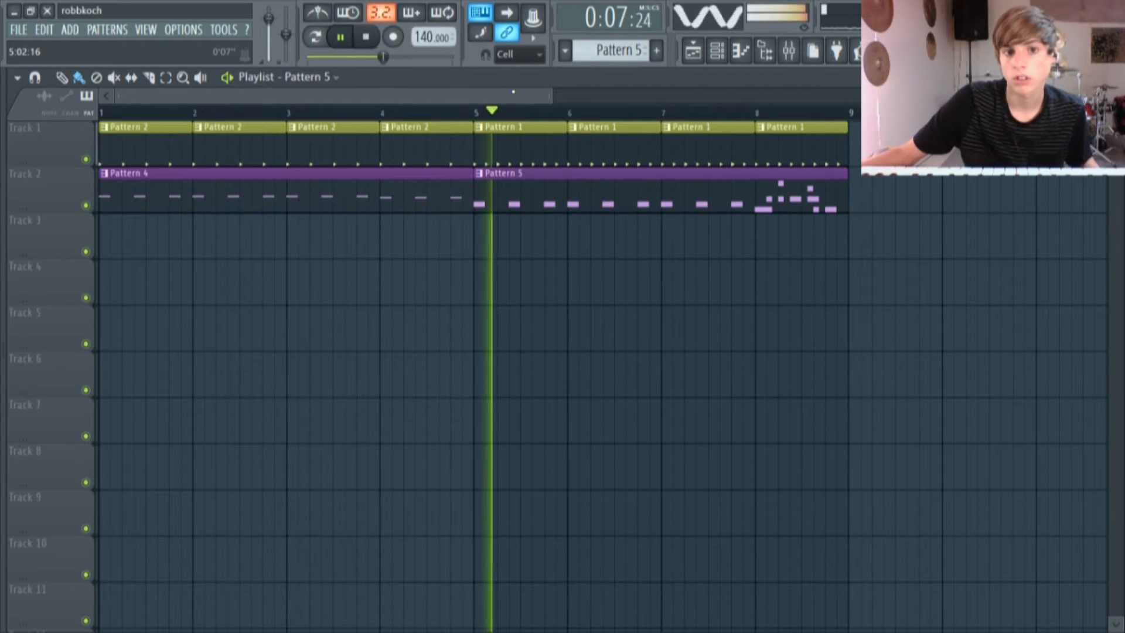
# Slightly adjust the equalizer bands of mixer Insert 4, then play the arrangement in the playlist and pause it
pyautogui.click(790, 51)
pyautogui.click(231, 104)
pyautogui.moveTo(1113, 440); pyautogui.dragTo(1095, 443)
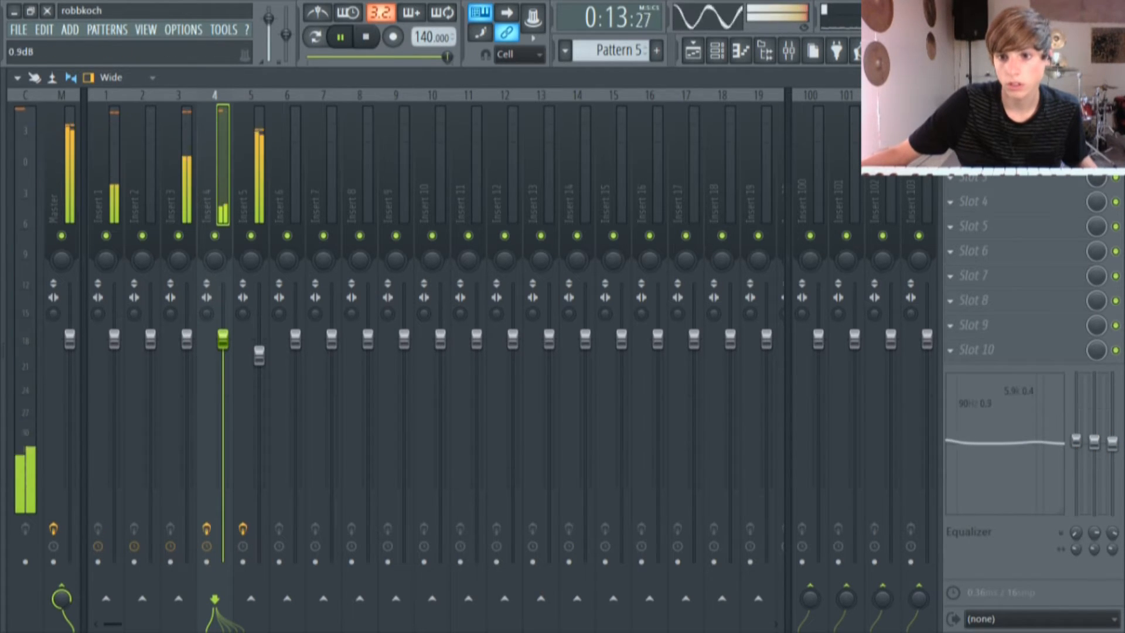
pyautogui.click(708, 53)
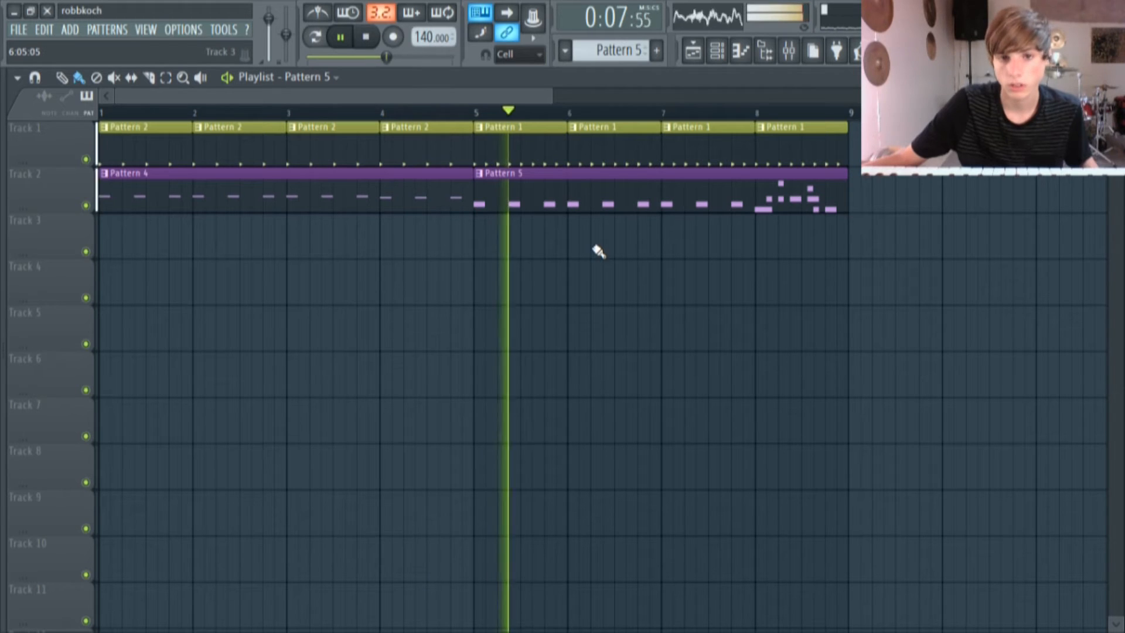
pyautogui.click(341, 39)
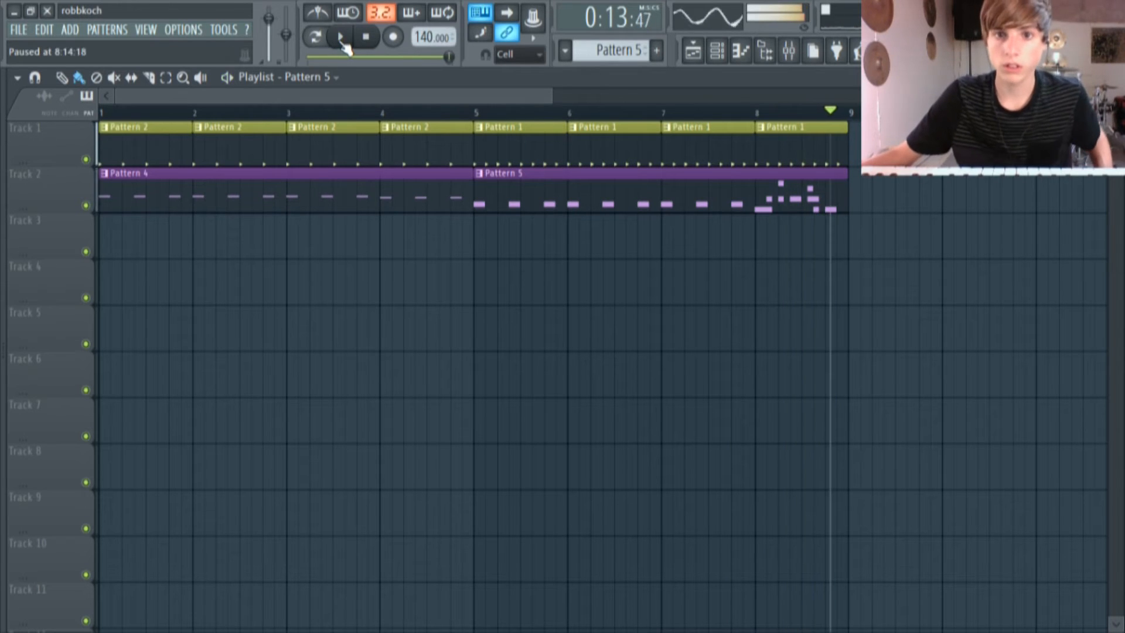
# Add a second Harmor synth channel and create a new empty pattern with its default name
pyautogui.click(718, 54)
pyautogui.click(234, 328)
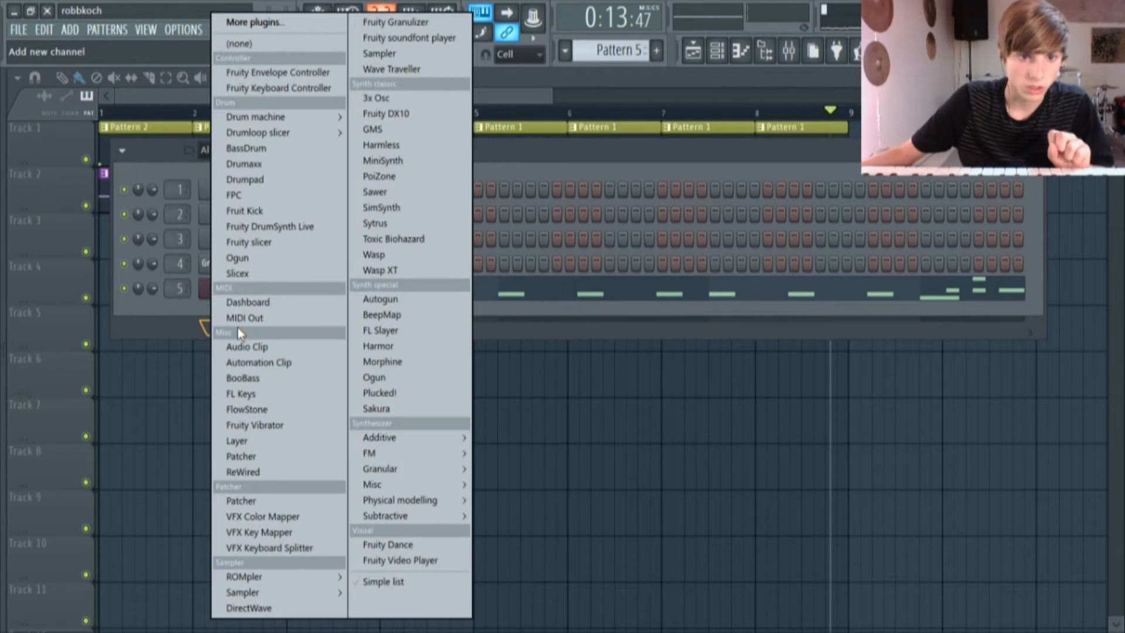
pyautogui.click(389, 346)
pyautogui.click(897, 197)
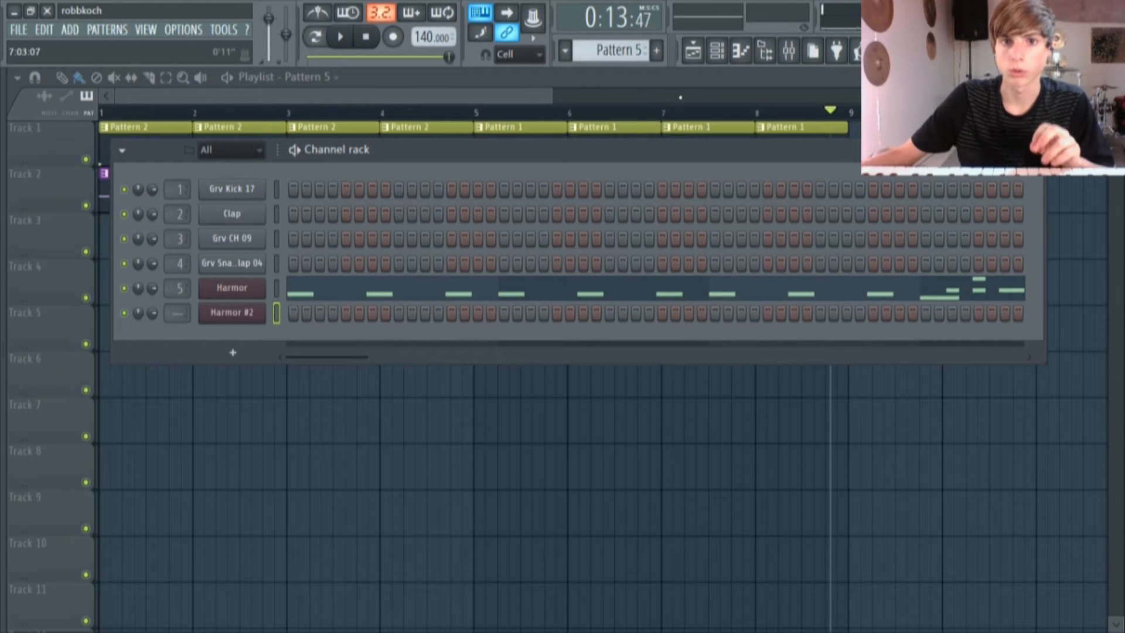
pyautogui.click(667, 50)
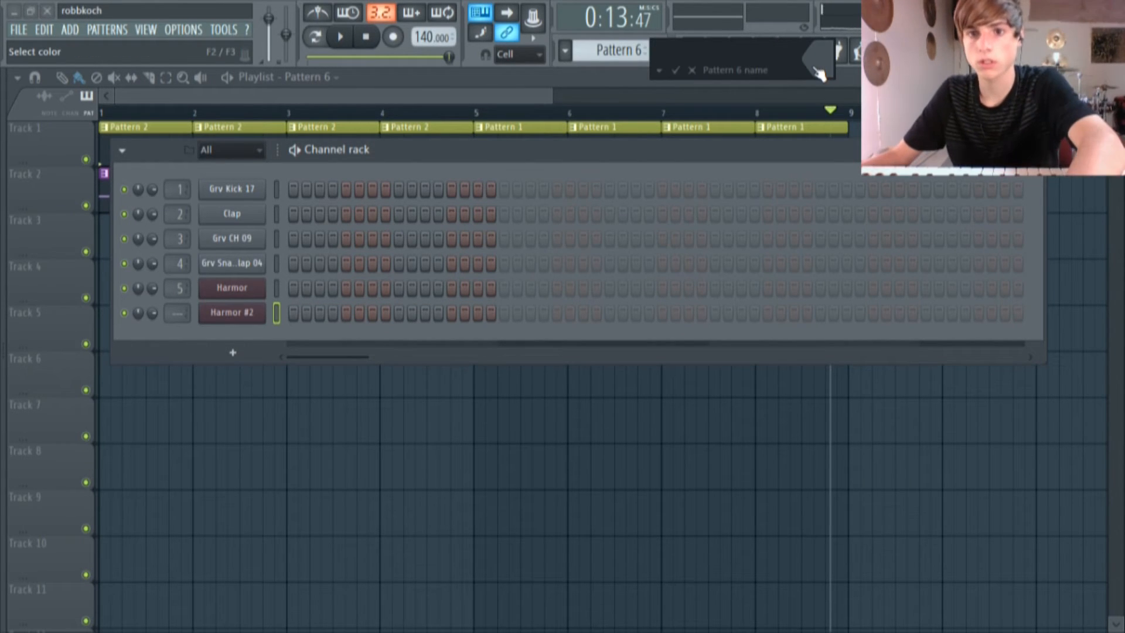
pyautogui.click(816, 70)
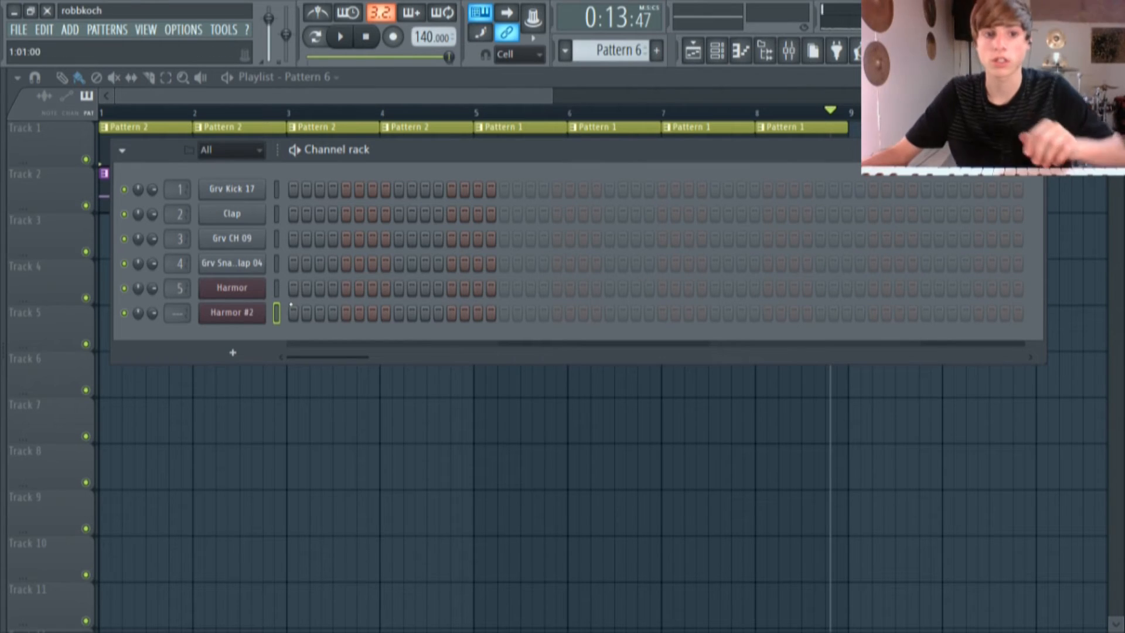
# Route the Harmor #2 channel to mixer Insert 6 and open its piano roll
pyautogui.rightClick(238, 315)
pyautogui.moveTo(175, 317); pyautogui.dragTo(174, 310)
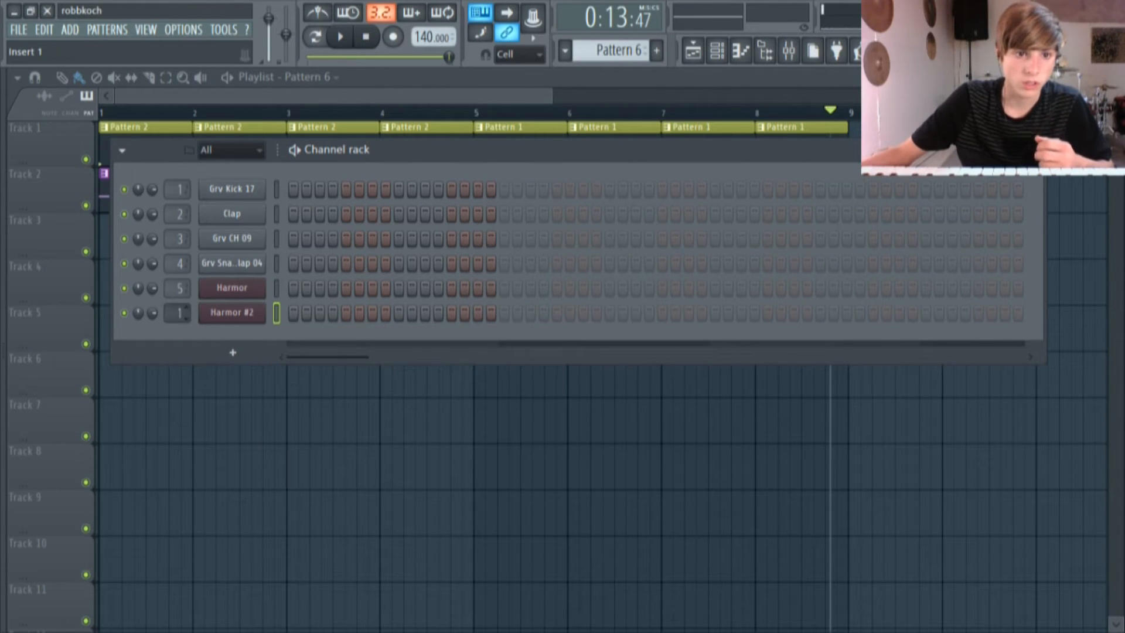
pyautogui.rightClick(236, 314)
pyautogui.click(293, 314)
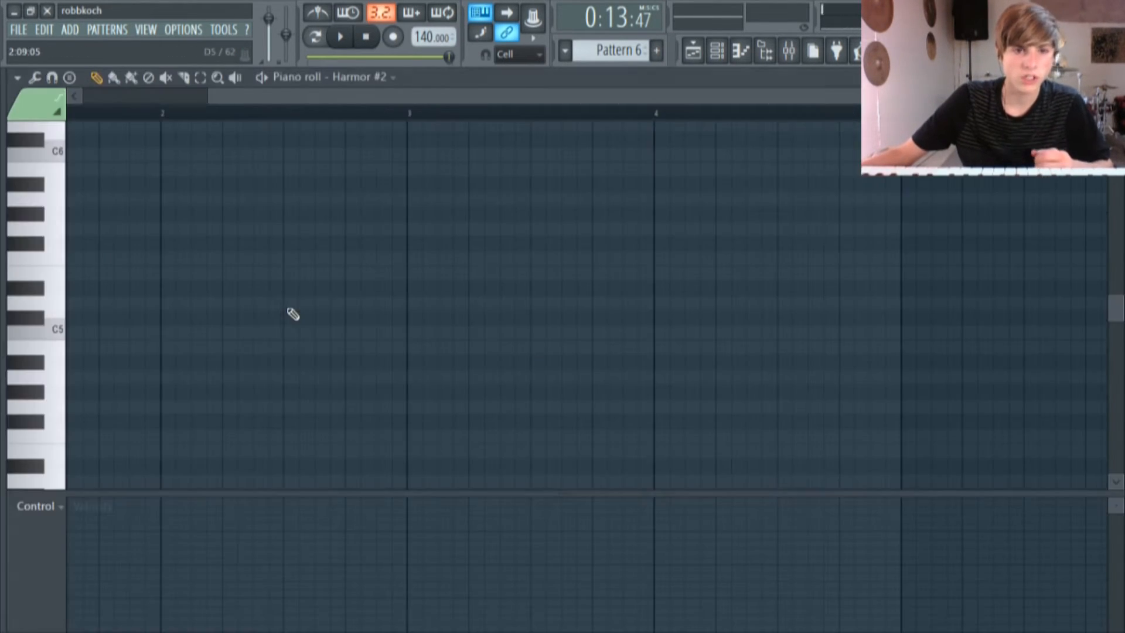
# Open the Harmor #2 synth and shape its sound with the harmonizer's width
pyautogui.click(727, 54)
pyautogui.click(240, 323)
pyautogui.moveTo(368, 211); pyautogui.dragTo(381, 92)
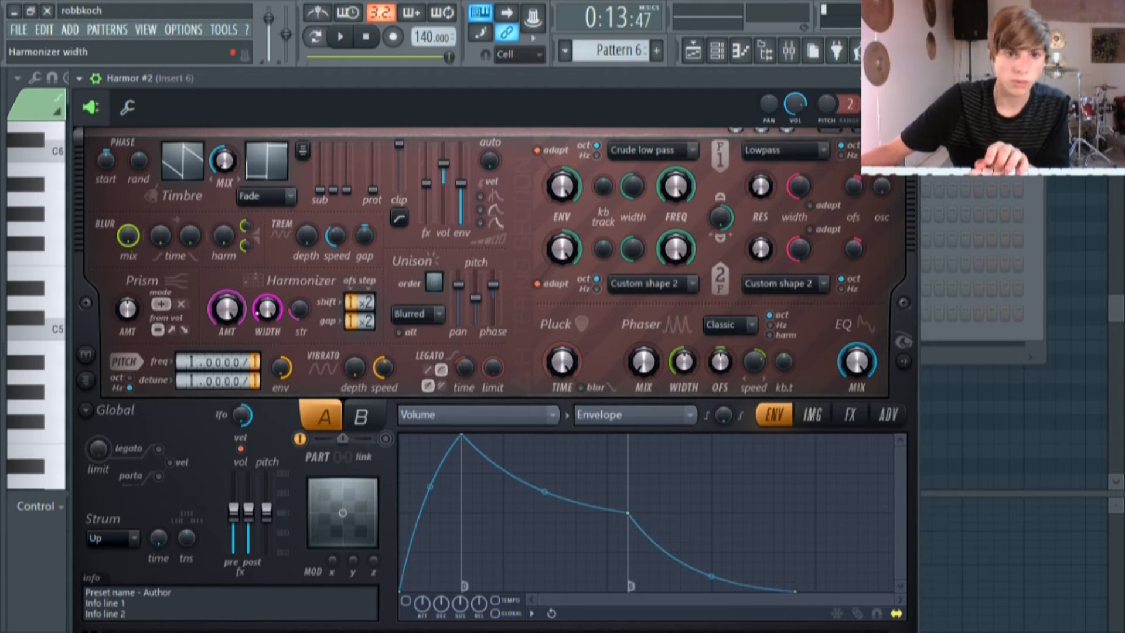
# Add Fruity Reeverb 2 to mixer Insert 6 and raise the reverb's wet level
pyautogui.press('F9')
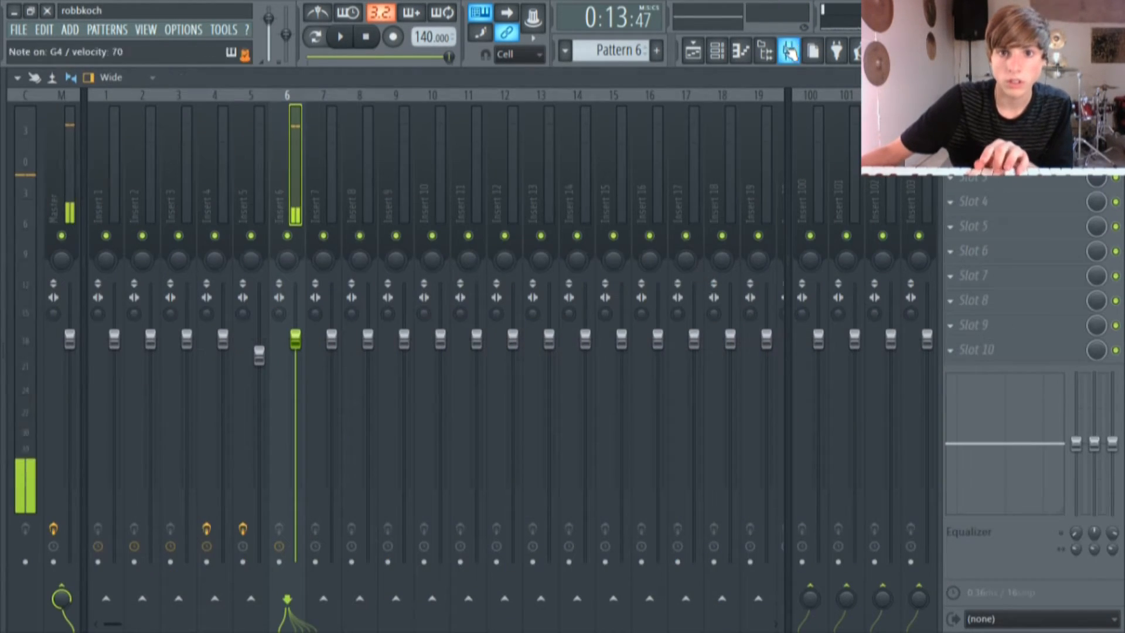
pyautogui.click(973, 128)
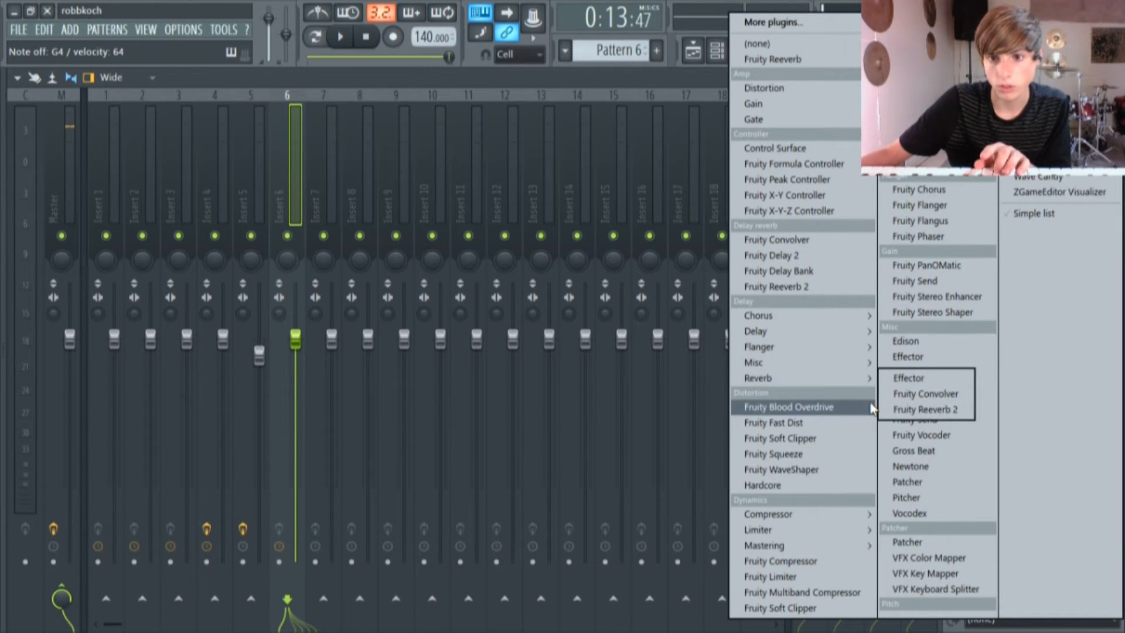
pyautogui.click(918, 410)
pyautogui.moveTo(525, 341); pyautogui.dragTo(526, 327)
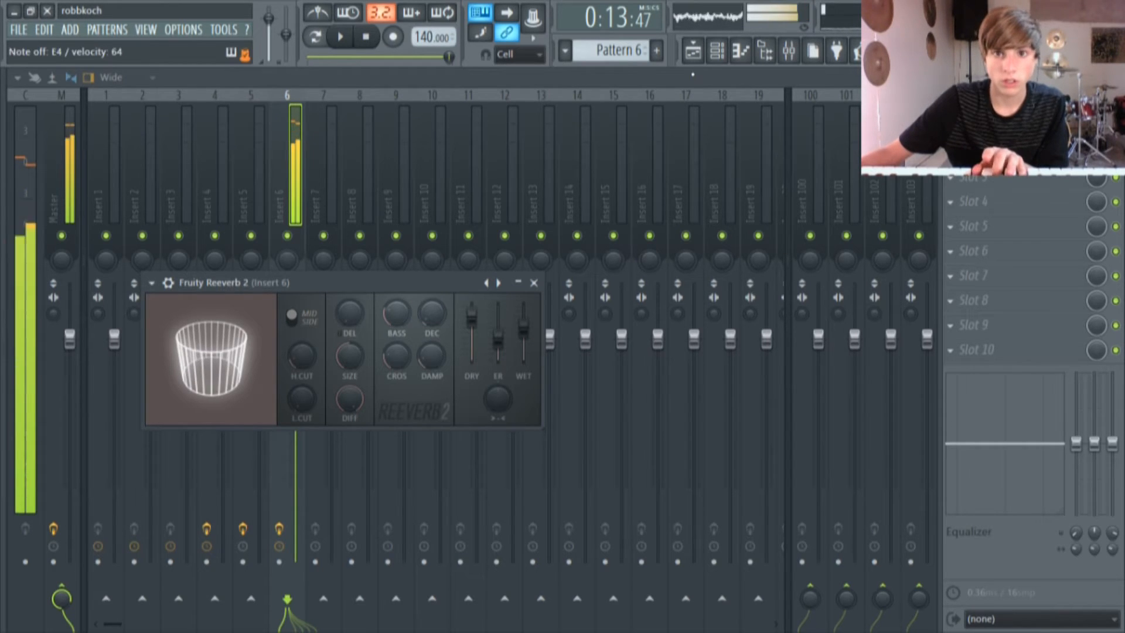
# Reopen Harmor #2, reduce its harmonizer width and close the synth window
pyautogui.click(717, 51)
pyautogui.click(232, 313)
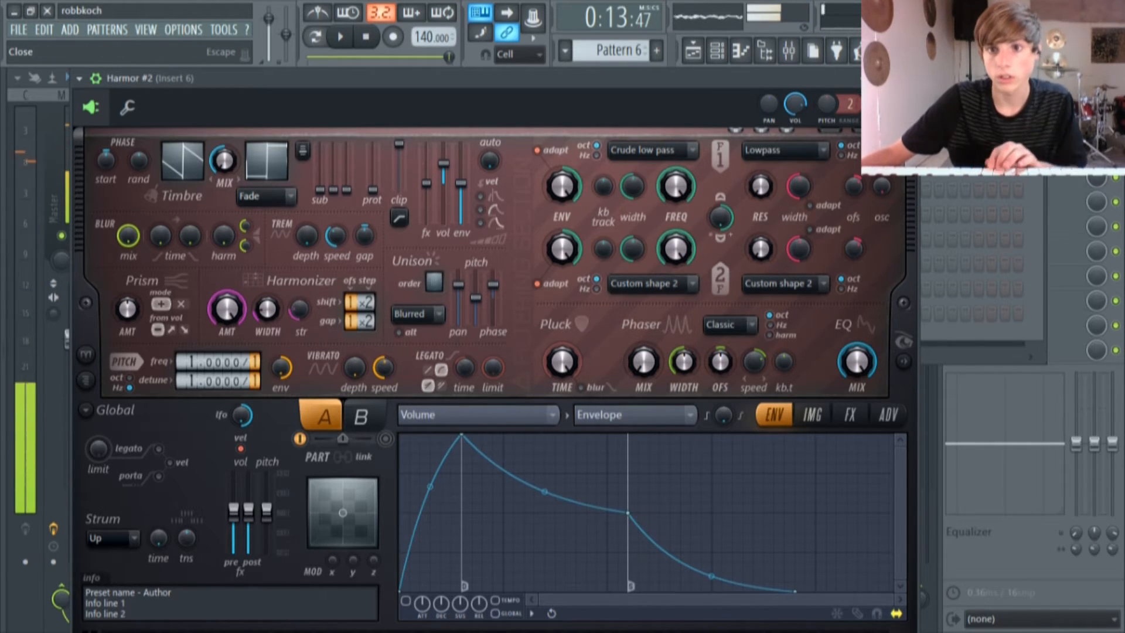
pyautogui.click(907, 78)
# Cut the mid band of Insert 6's equalizer to -4.2 dB around 1.5 kHz and return to the playlist
pyautogui.press('F6')
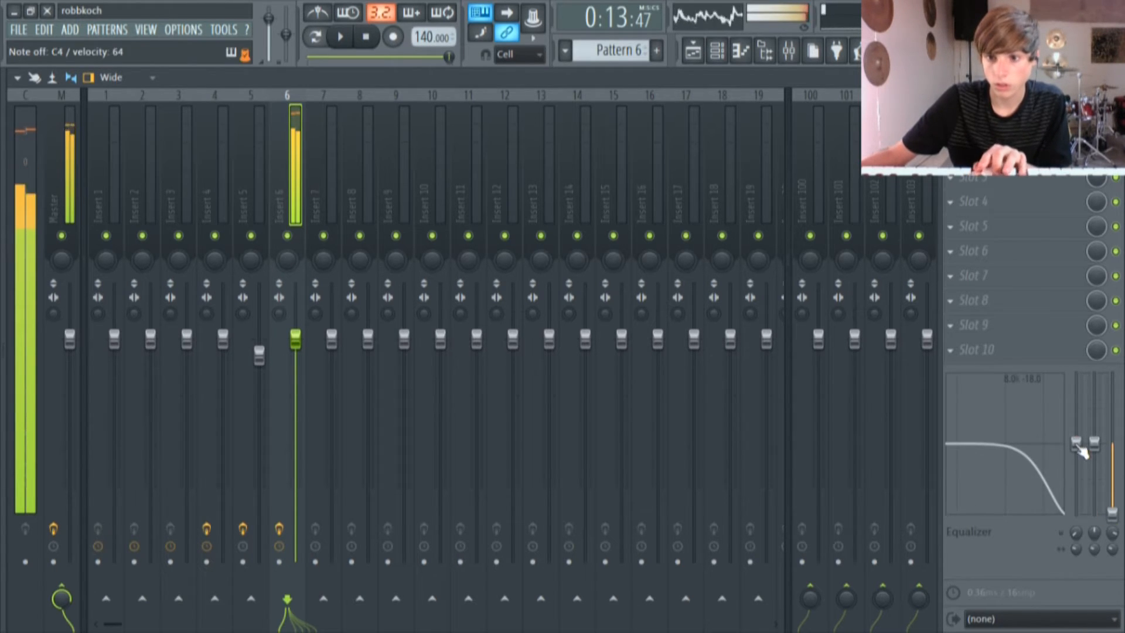
pyautogui.moveTo(1102, 473); pyautogui.dragTo(1101, 462)
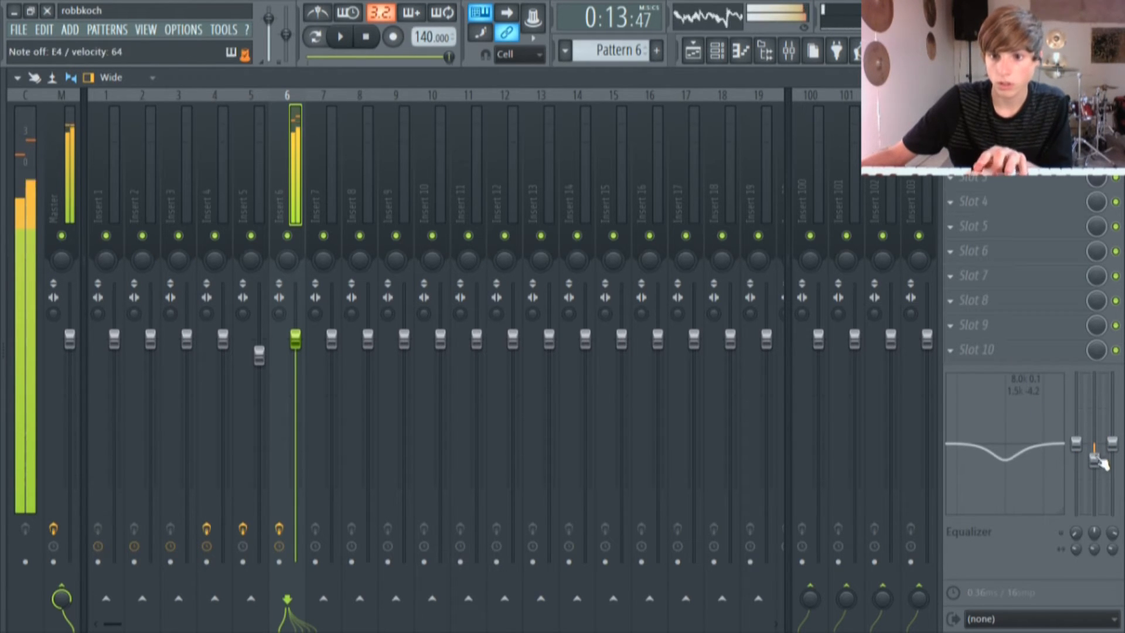
pyautogui.click(712, 51)
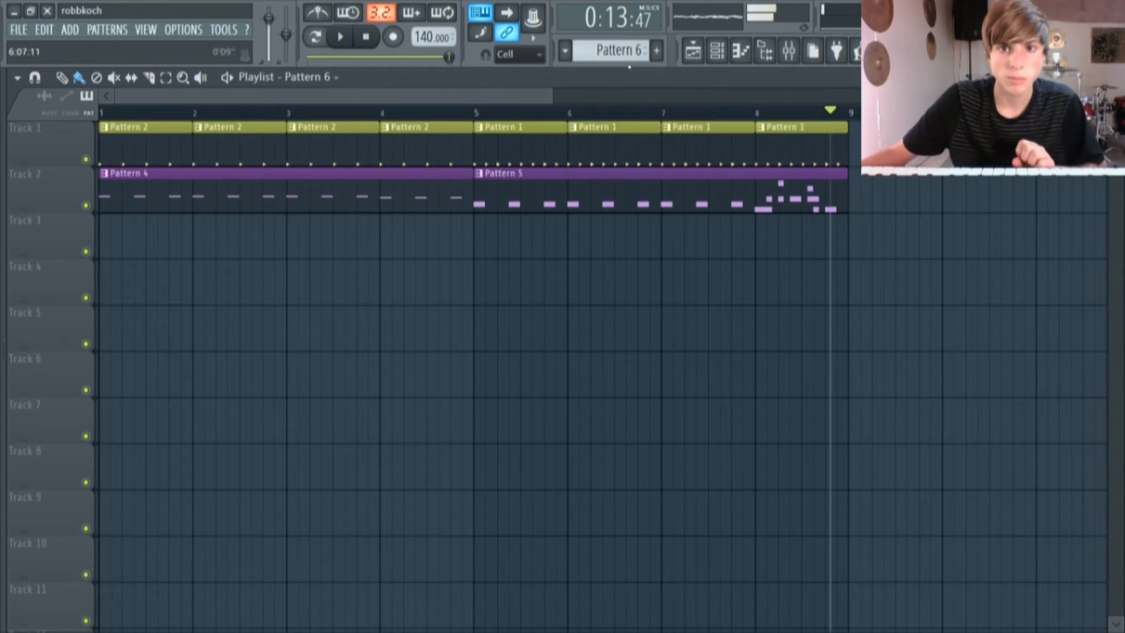
# Enter a one-beat chord of C4, E4 and G4 at the start of Harmor #2's piano roll and play the pattern
pyautogui.click(717, 51)
pyautogui.rightClick(255, 310)
pyautogui.click(277, 312)
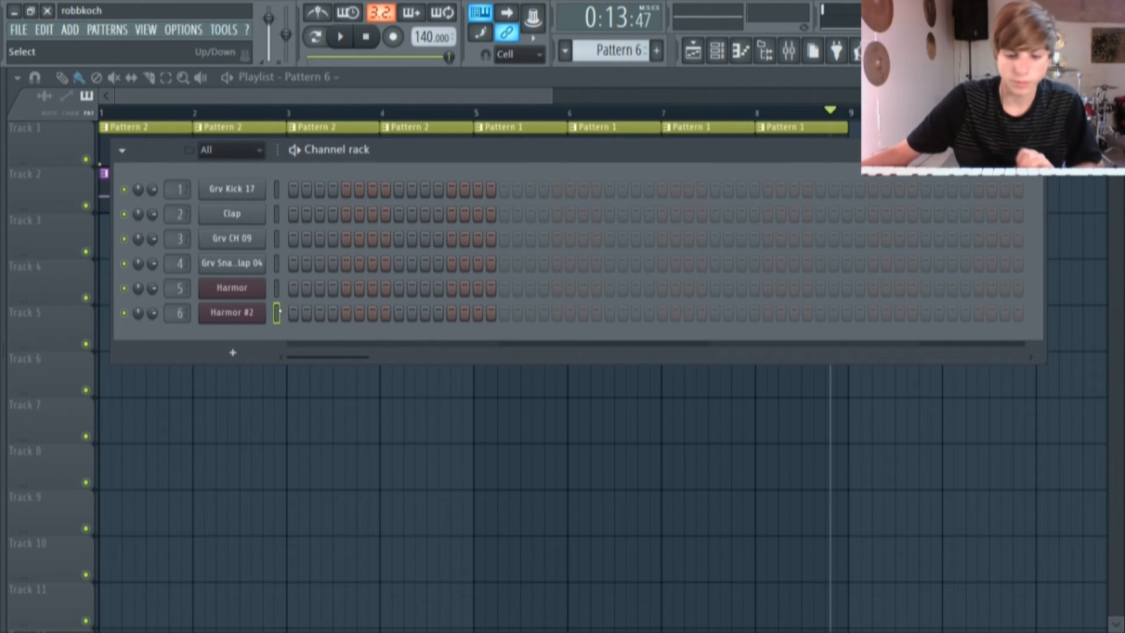
pyautogui.rightClick(275, 312)
pyautogui.click(299, 313)
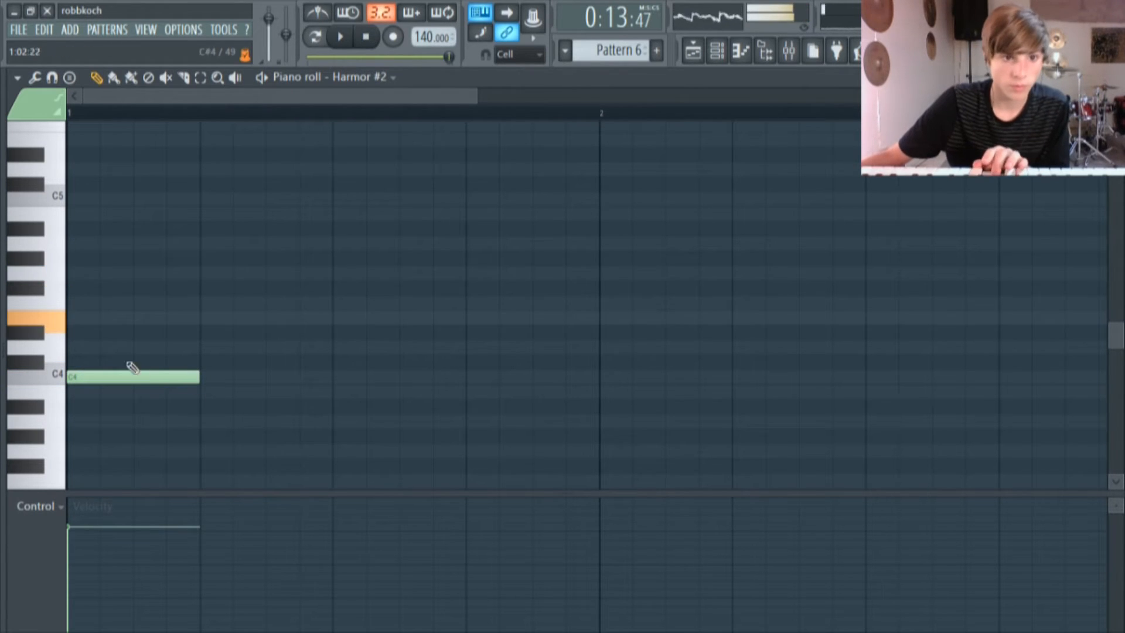
pyautogui.click(91, 274)
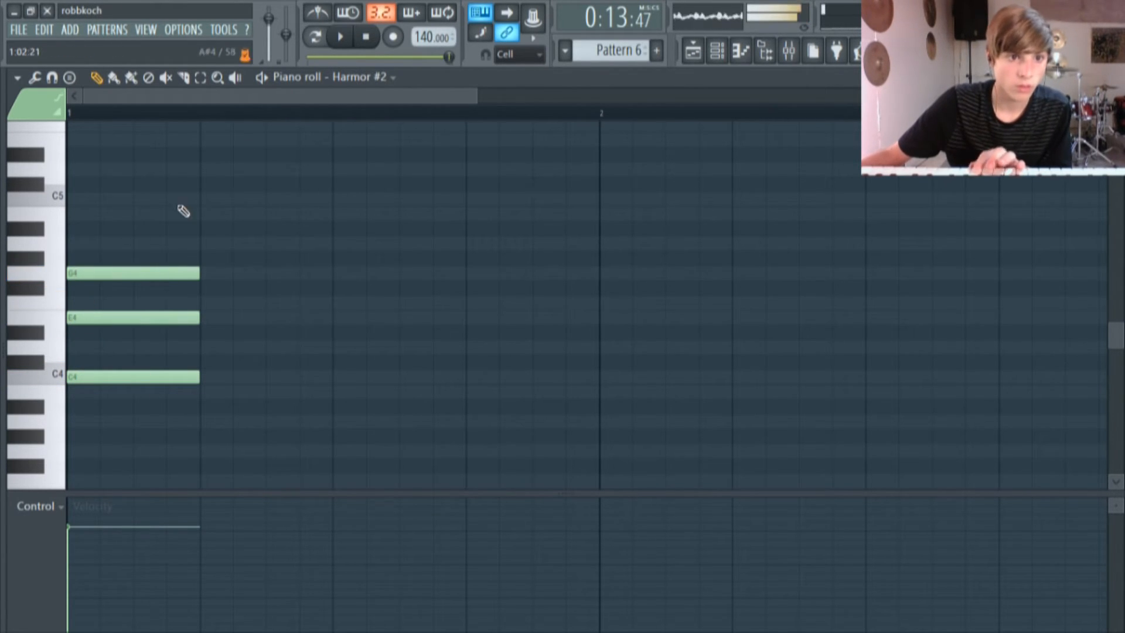
pyautogui.press('space')
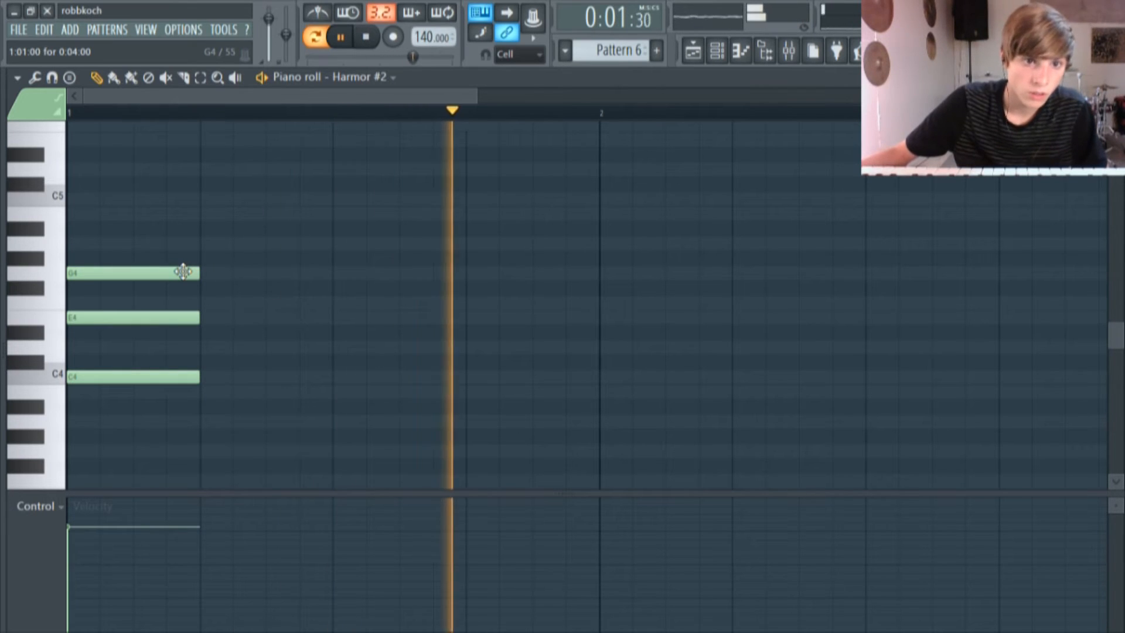
# Place a Pattern 6 clip at bar 1 on Track 3 and play the song from the start
pyautogui.click(693, 51)
pyautogui.click(316, 37)
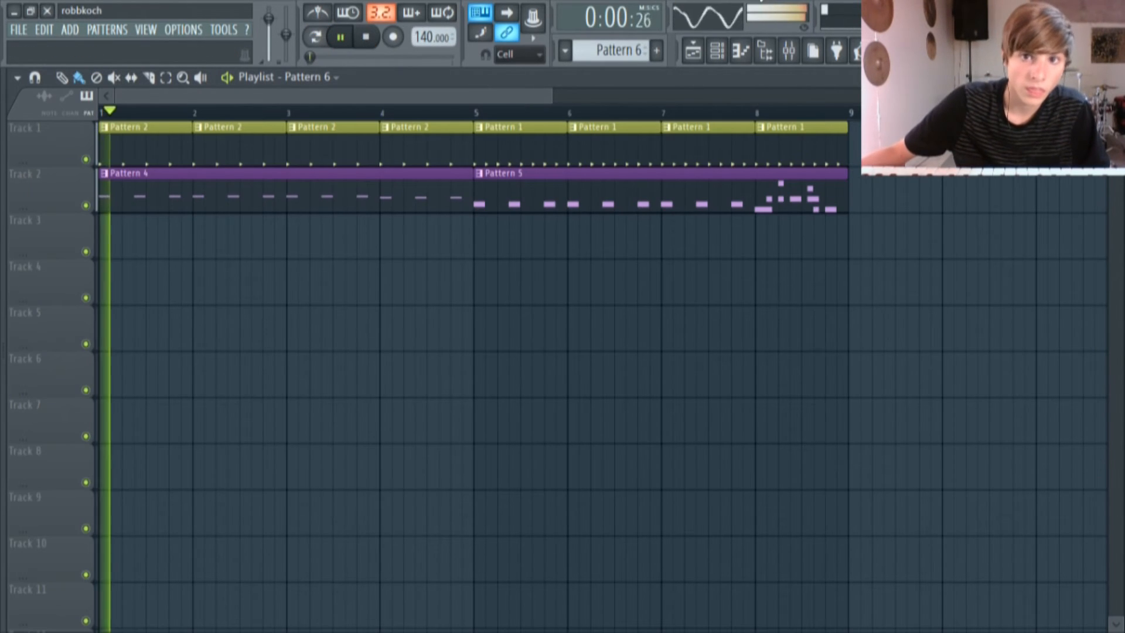
pyautogui.moveTo(218, 239); pyautogui.dragTo(121, 242)
pyautogui.click(342, 37)
pyautogui.click(319, 39)
pyautogui.click(315, 36)
pyautogui.click(341, 37)
# Look over the Harmor #2 synth settings, close it and replay the song from the start
pyautogui.click(717, 51)
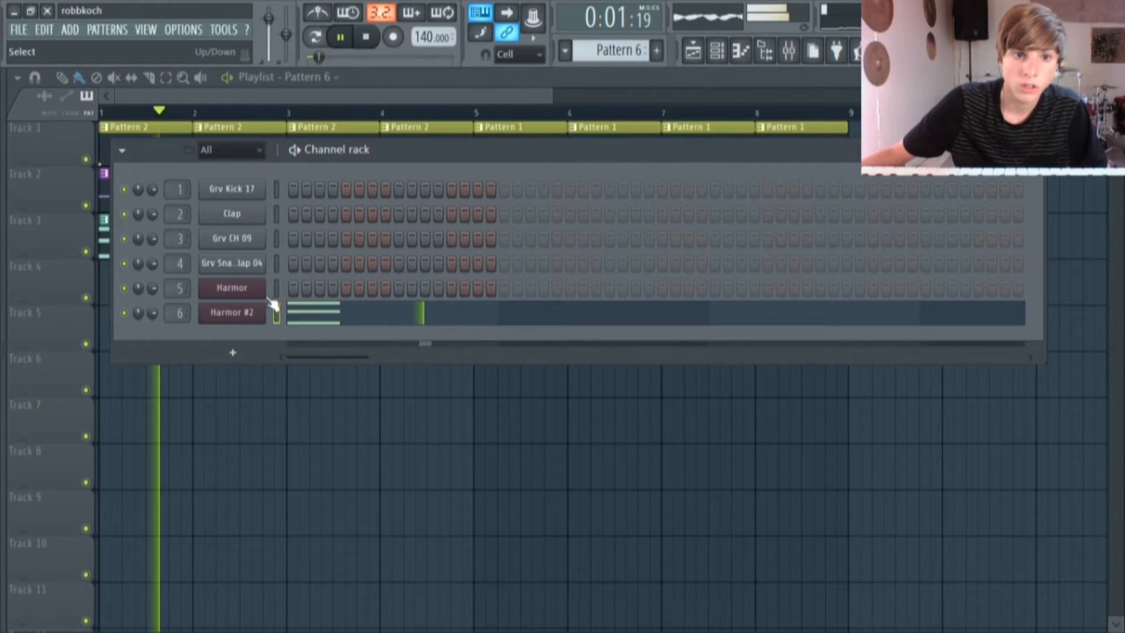
pyautogui.click(231, 309)
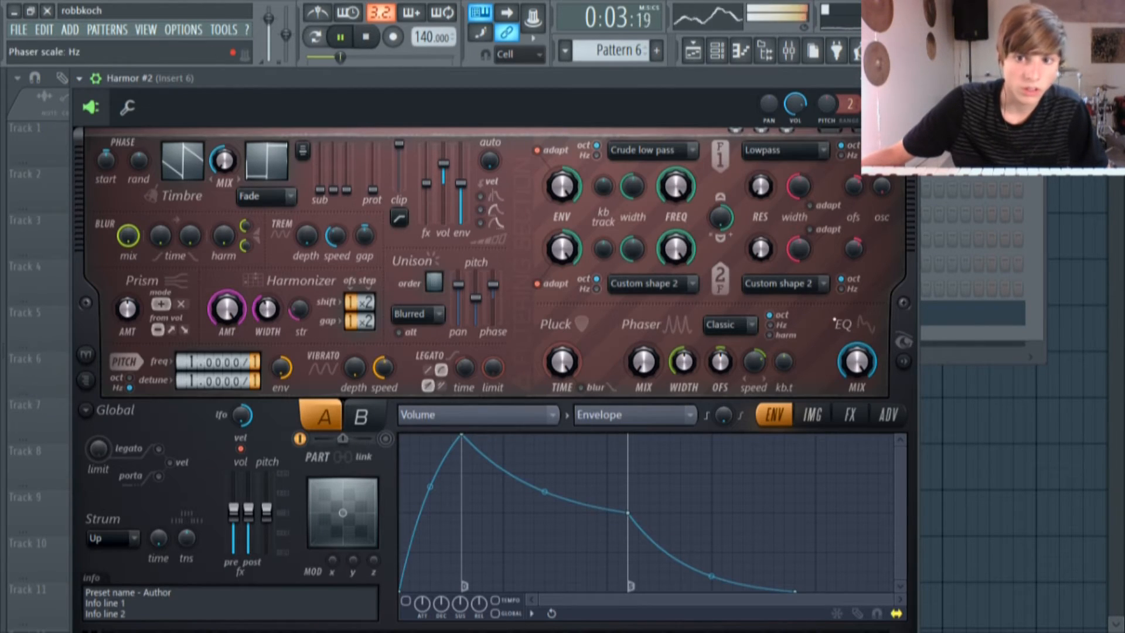
pyautogui.rightClick(991, 398)
pyautogui.click(340, 39)
pyautogui.click(317, 38)
pyautogui.click(340, 39)
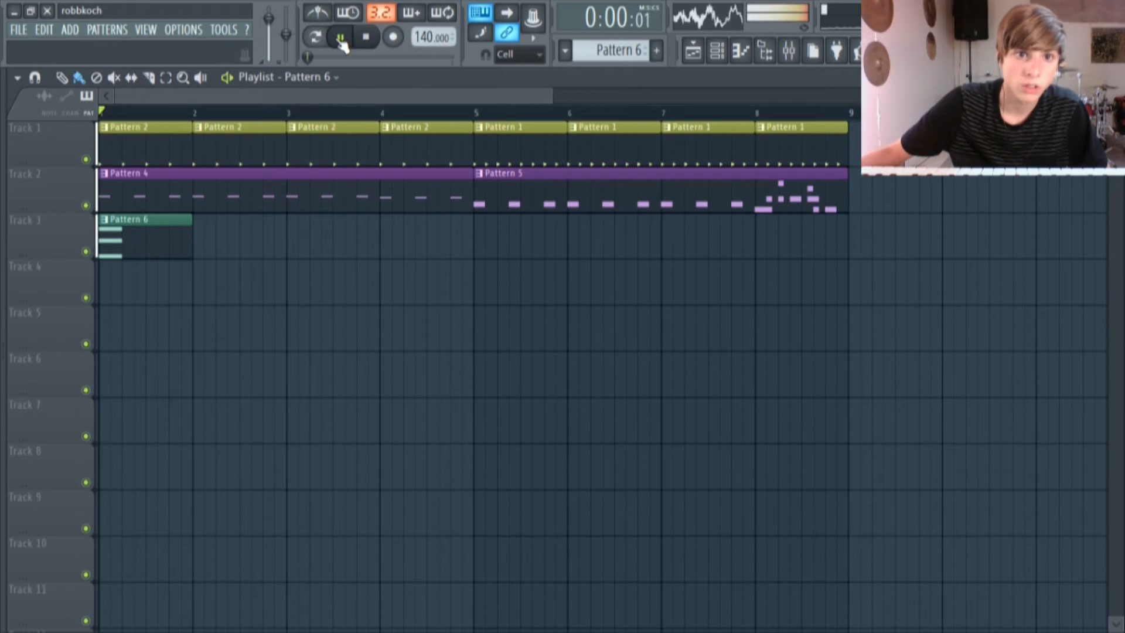
# Open Pattern 6 in Harmor #2's piano roll and shorten all three chord notes to half a beat
pyautogui.click(318, 239)
pyautogui.doubleClick(327, 242)
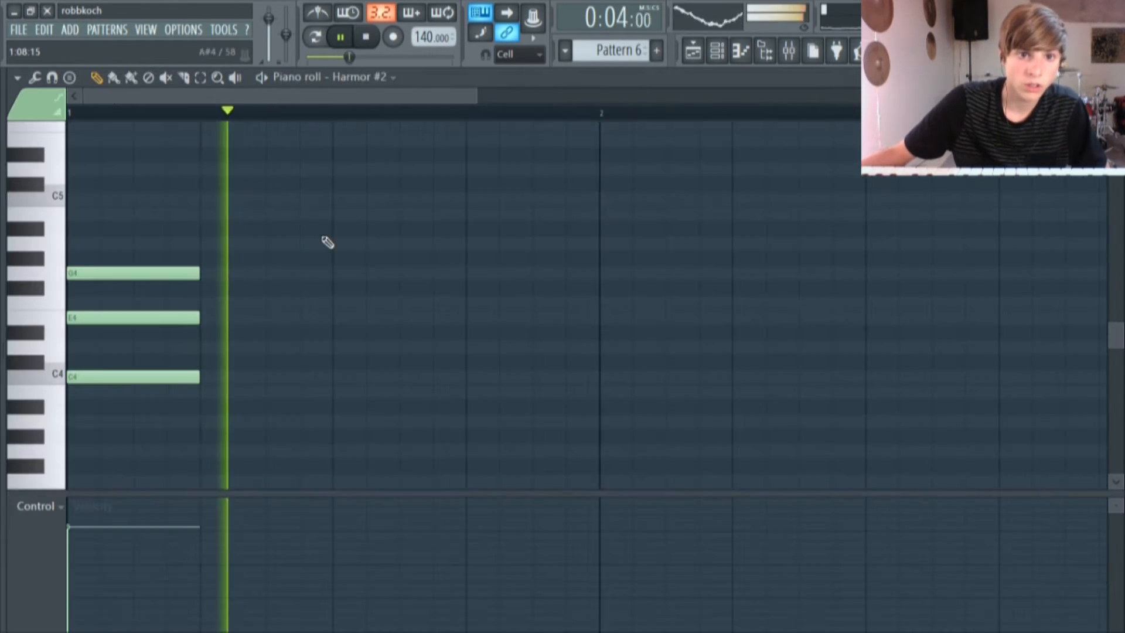
pyautogui.moveTo(196, 273); pyautogui.dragTo(133, 273)
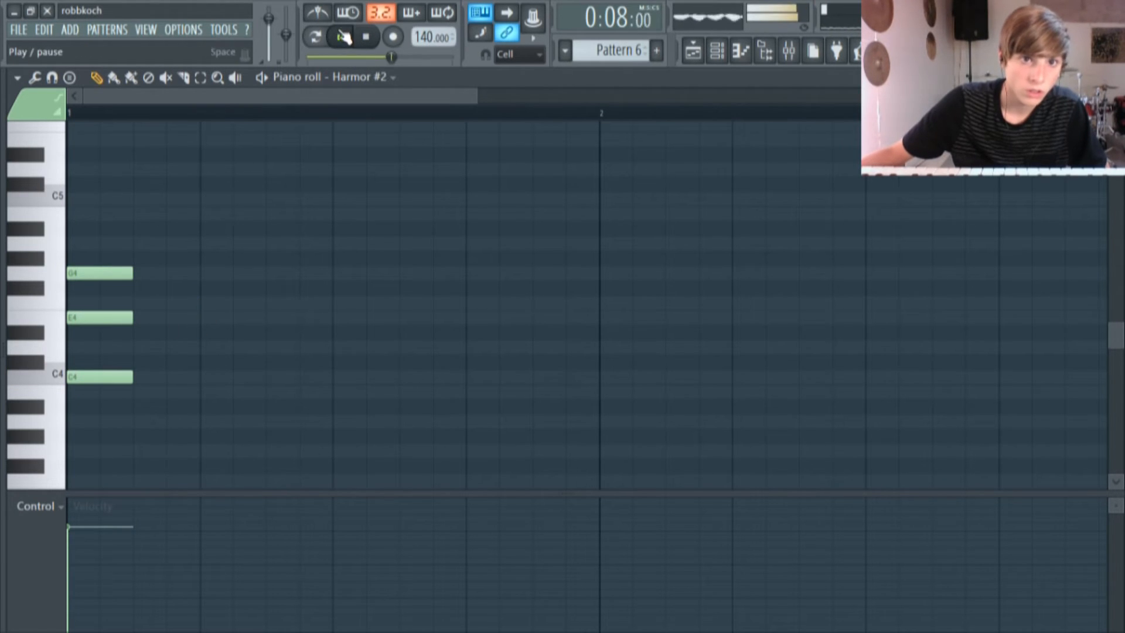
# Return to the playlist and place Pattern 6 clips on Track 3 at bar 3 and just before bar 5 while the song plays
pyautogui.click(316, 38)
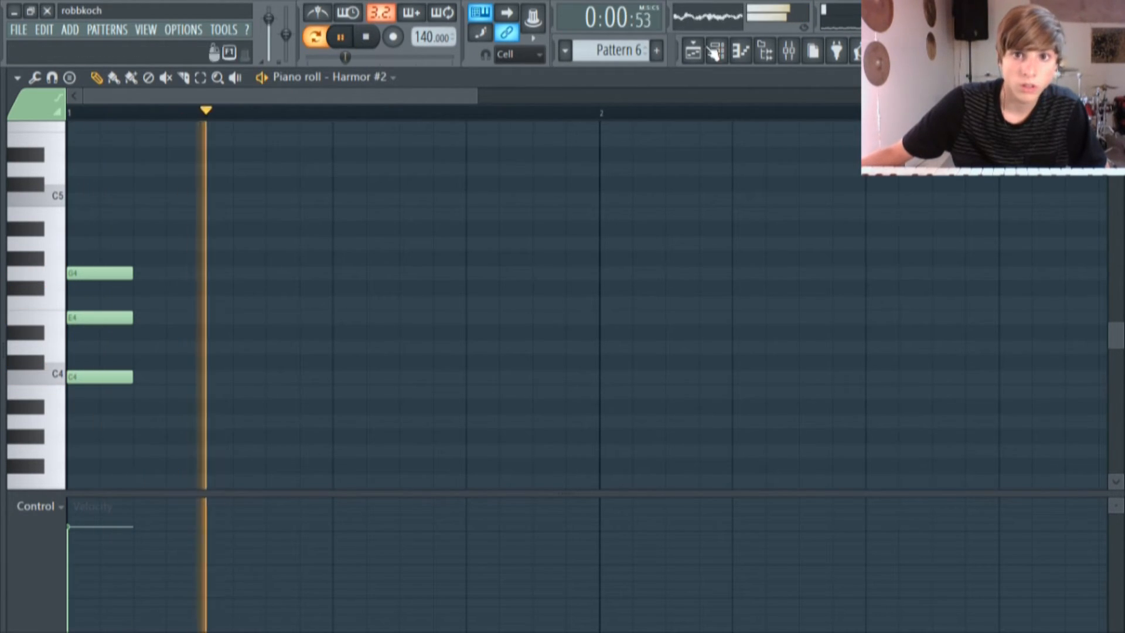
pyautogui.press('F5')
pyautogui.click(323, 41)
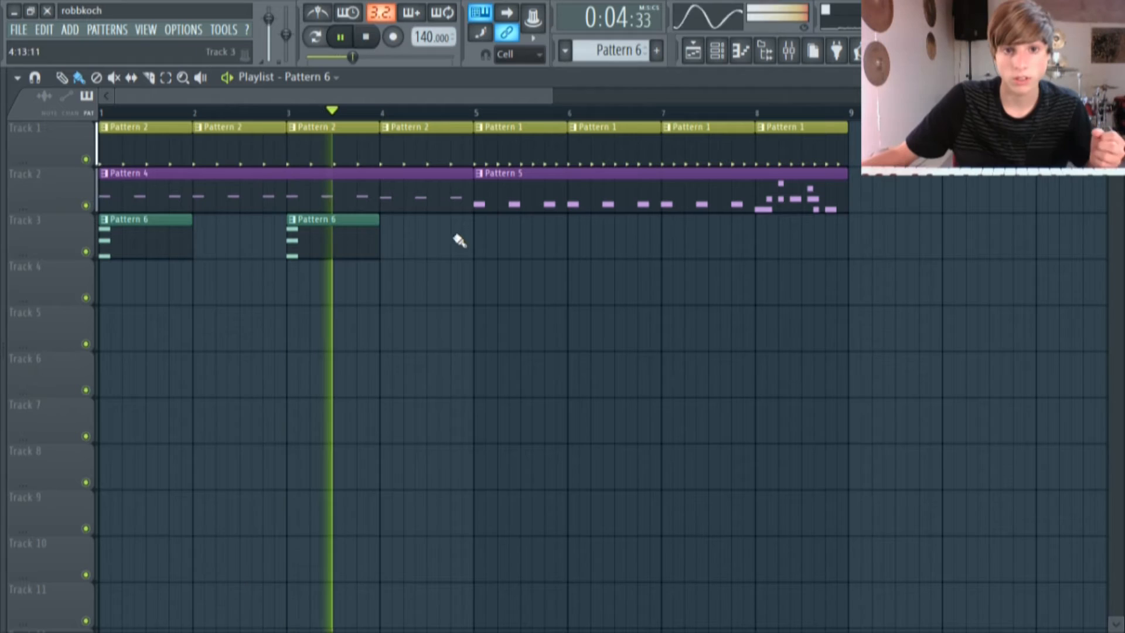
pyautogui.click(486, 243)
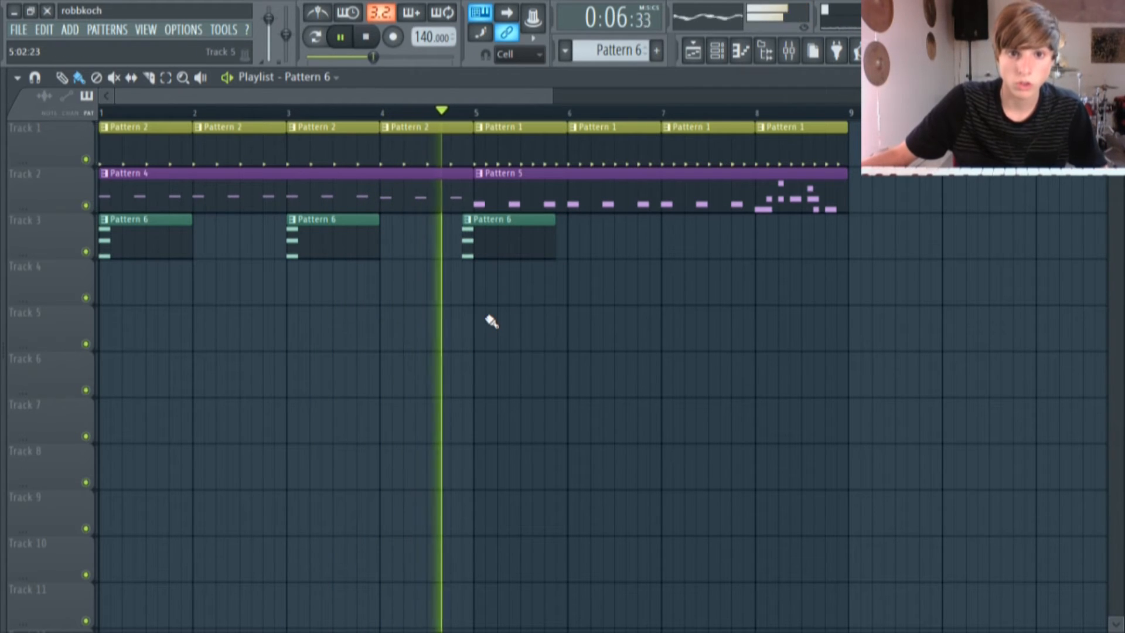
# Make the Pattern 6 clip just before bar 5 unique, open it in Harmor #2's piano roll and play it
pyautogui.click(467, 220)
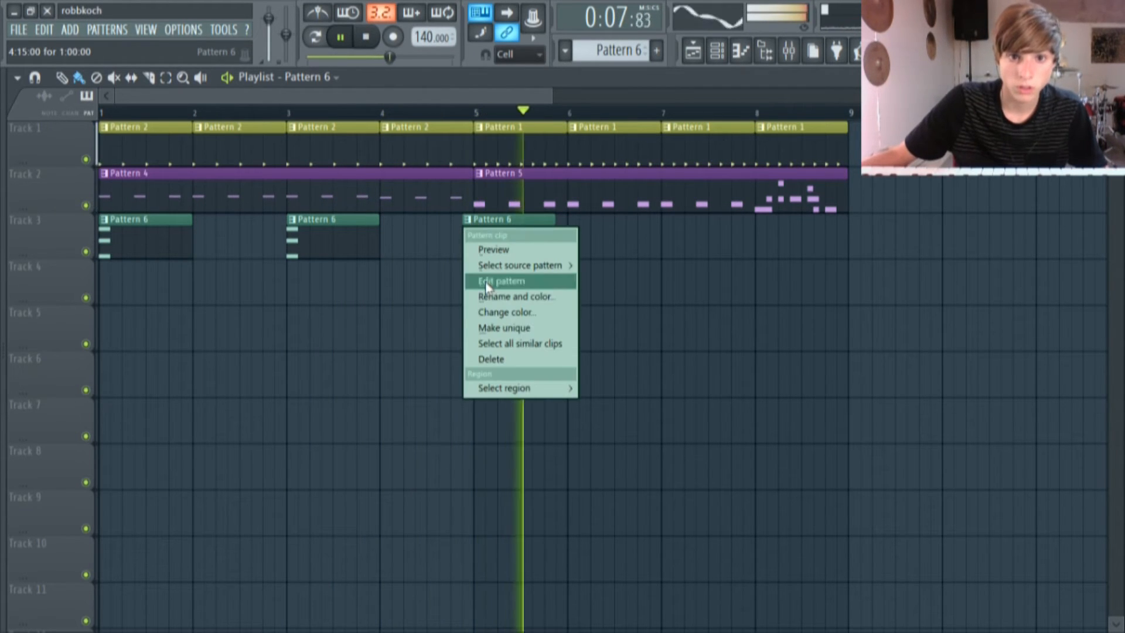
pyautogui.click(503, 328)
pyautogui.doubleClick(487, 238)
pyautogui.click(317, 37)
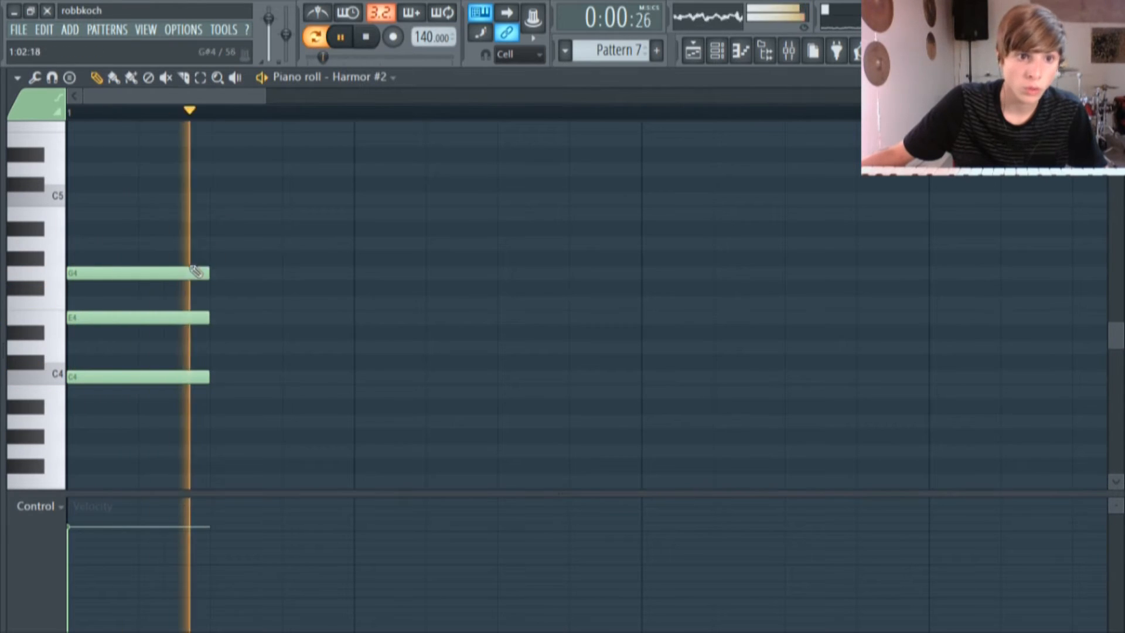
pyautogui.click(342, 37)
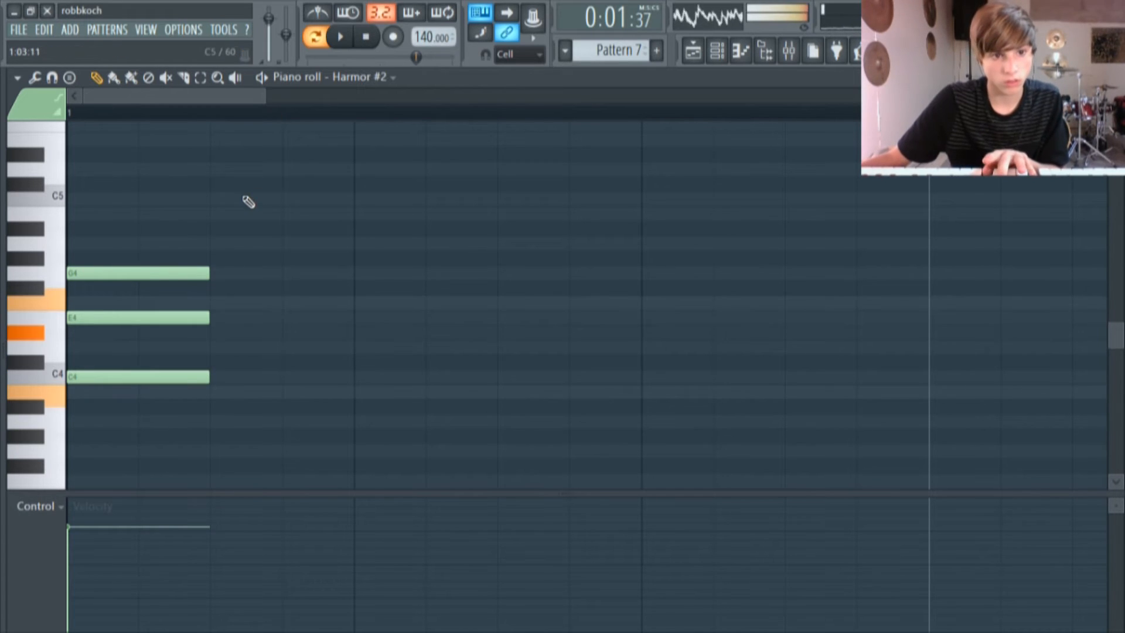
# Lower the chord notes C4 to B3, E4 to D#4 and G4 to F4, and play the pattern
pyautogui.scroll(-1, 247, 202)
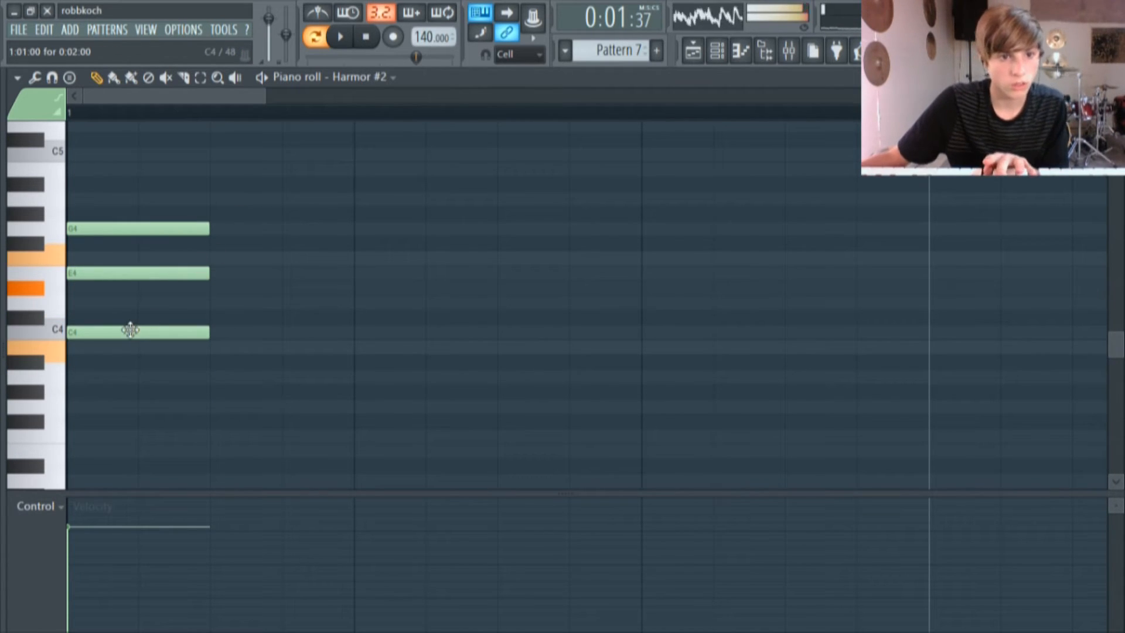
pyautogui.moveTo(131, 330); pyautogui.dragTo(109, 351)
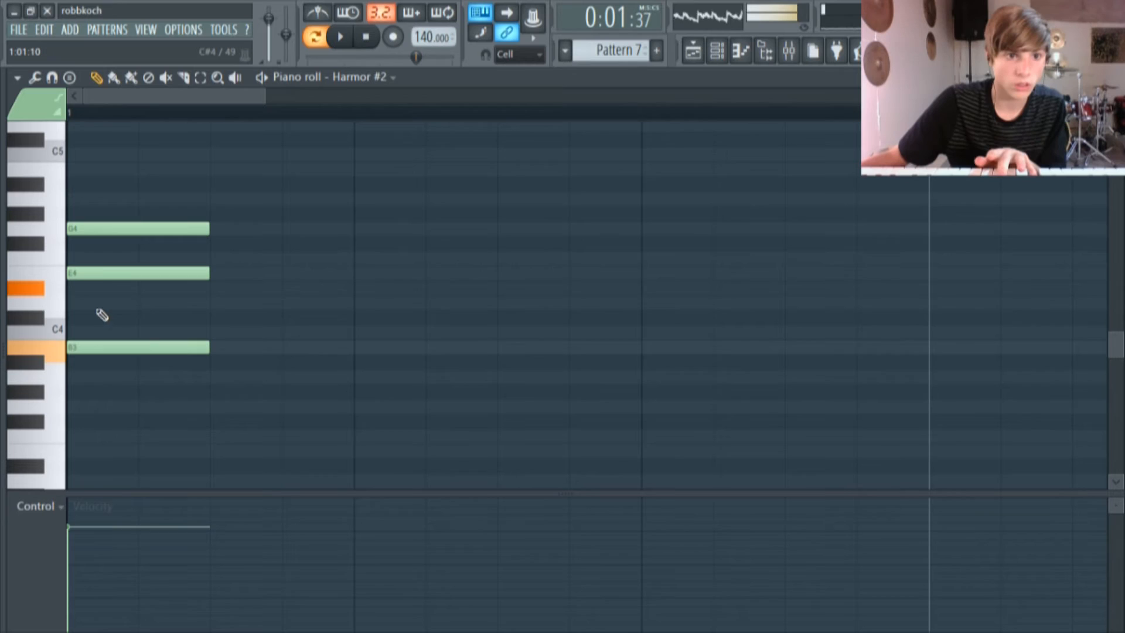
pyautogui.moveTo(95, 286); pyautogui.dragTo(95, 287)
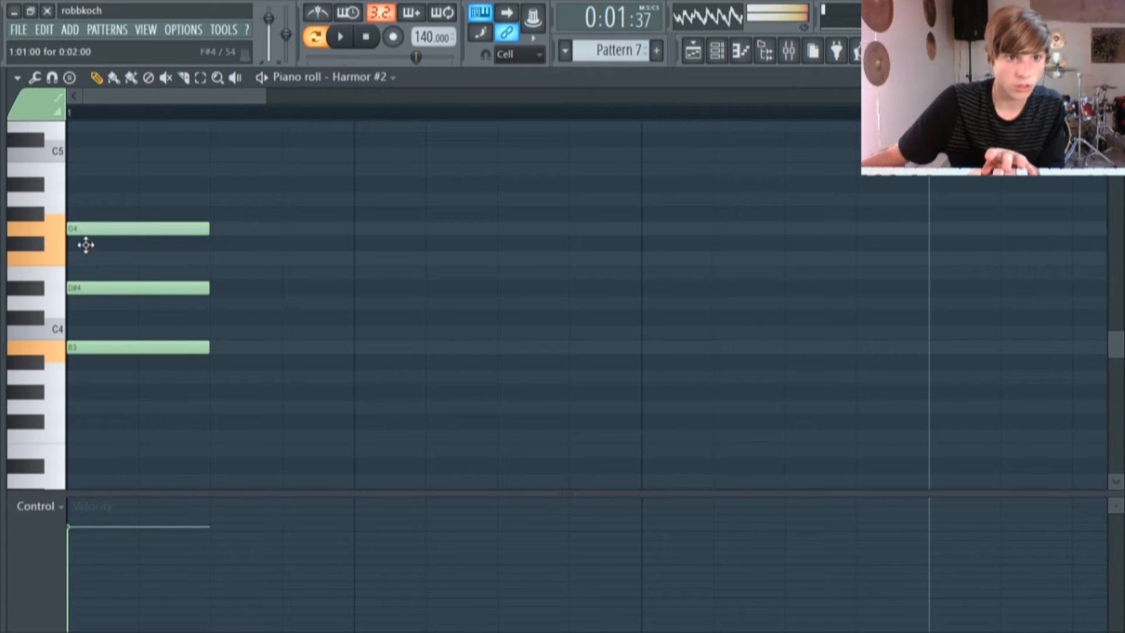
pyautogui.moveTo(89, 236); pyautogui.dragTo(89, 265)
pyautogui.click(340, 37)
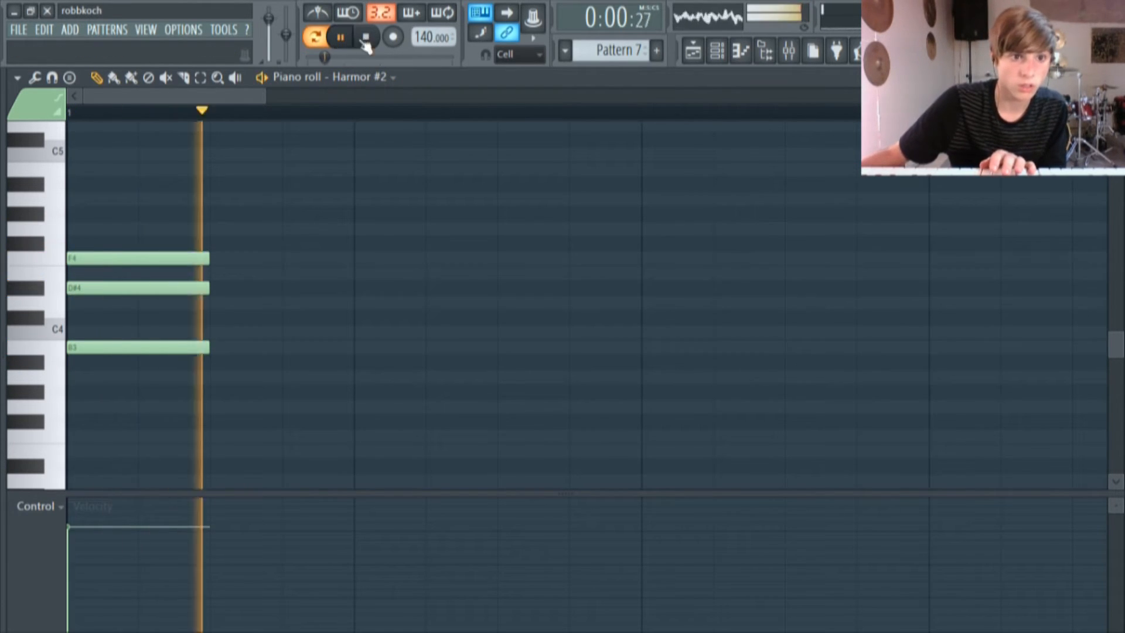
# Try D4 as the chord's middle note during playback, and move it back to D#4
pyautogui.moveTo(143, 289)
pyautogui.mouseDown()
pyautogui.moveTo(134, 315)
pyautogui.moveTo(135, 301)
pyautogui.mouseUp()
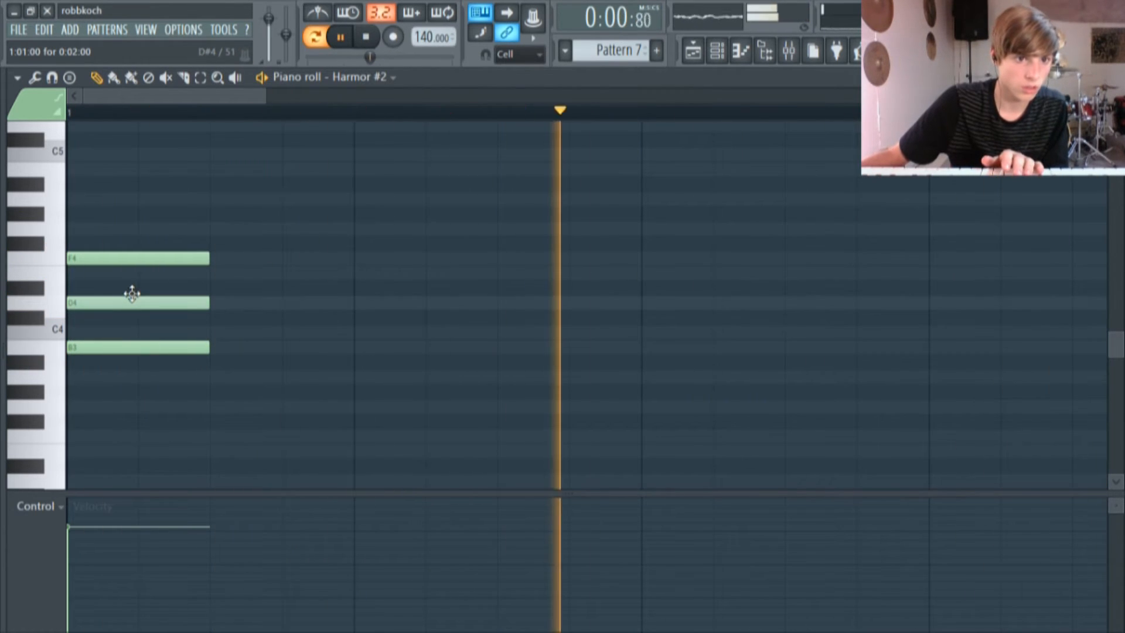
pyautogui.click(340, 37)
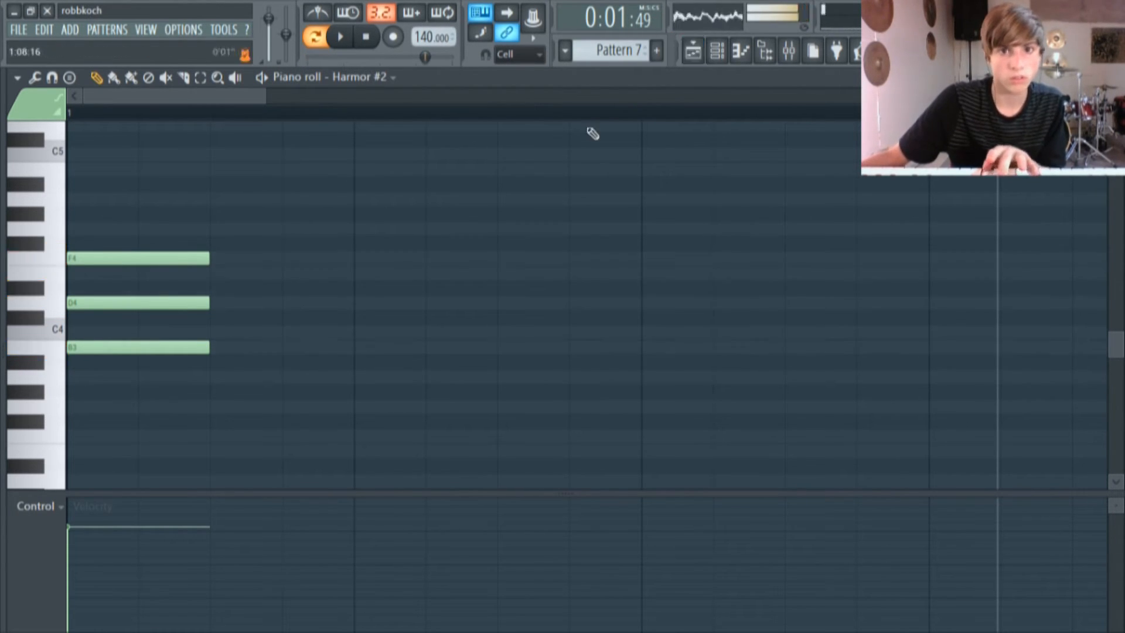
pyautogui.moveTo(143, 300); pyautogui.dragTo(137, 288)
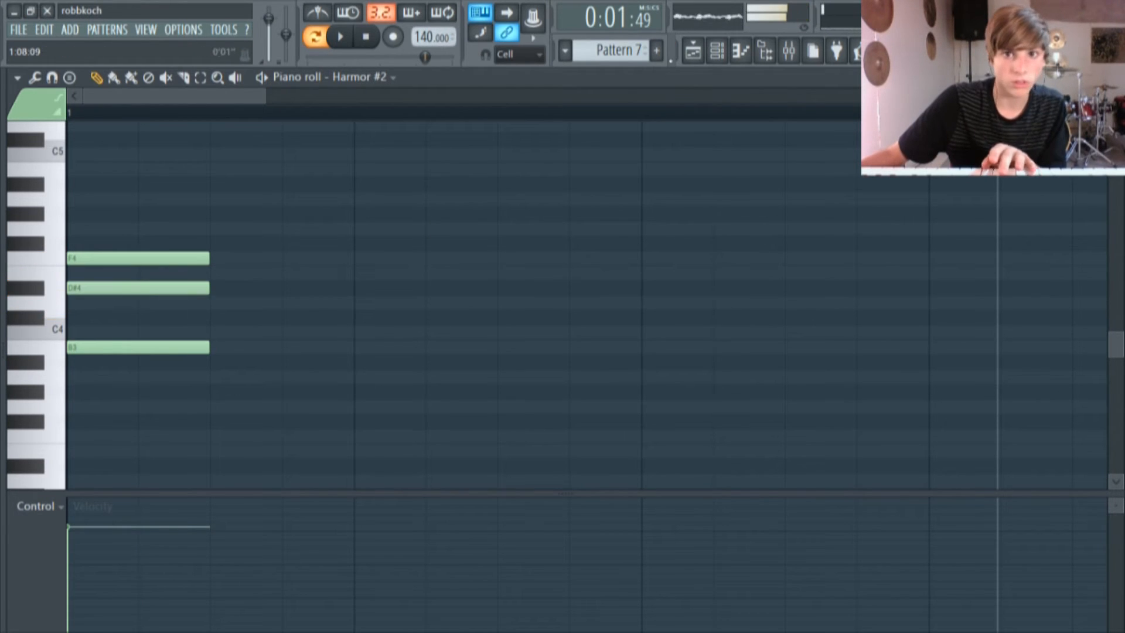
# In the playlist, trim the Pattern 7 clip on Track 3 to end at bar 5 and place a Pattern 6 clip at bar 5
pyautogui.click(696, 52)
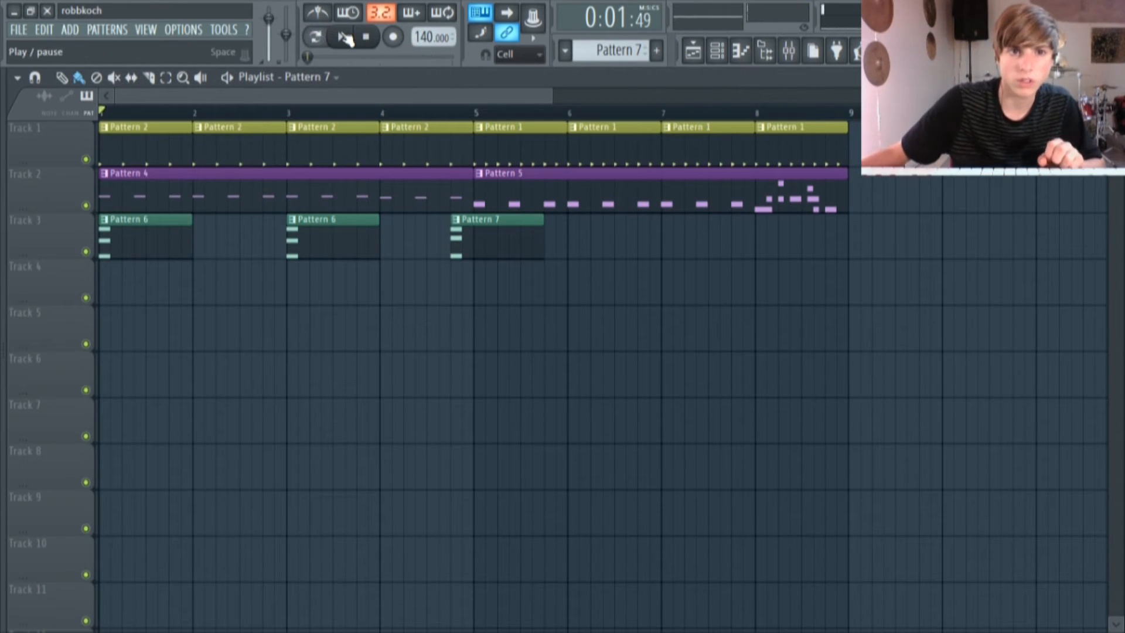
pyautogui.click(346, 39)
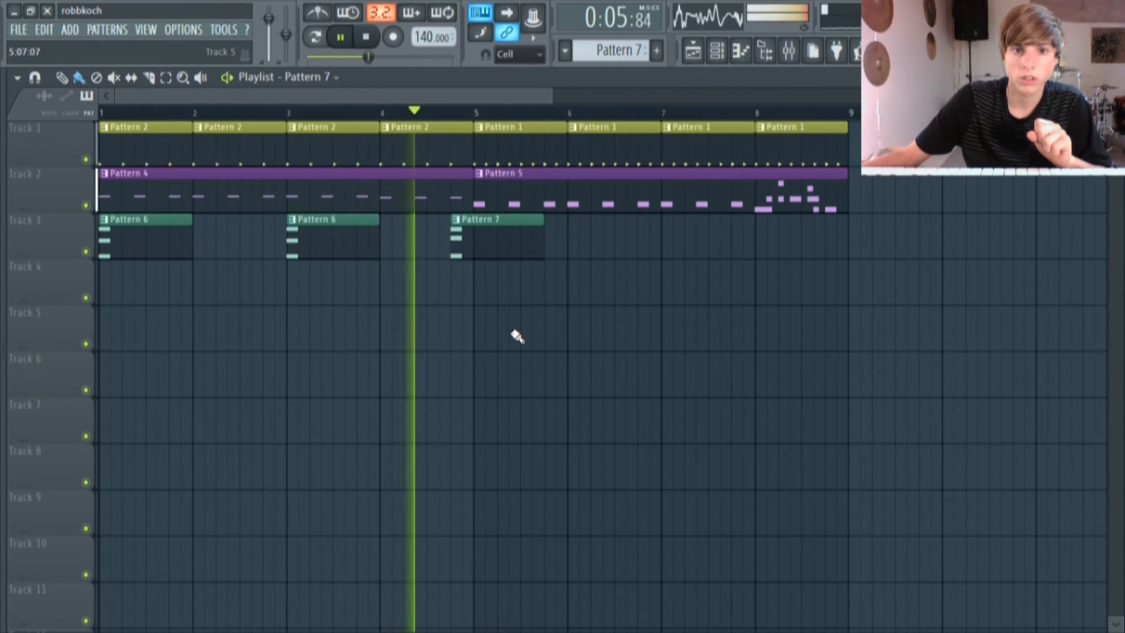
pyautogui.moveTo(543, 228); pyautogui.dragTo(471, 234)
pyautogui.click(355, 229)
pyautogui.click(485, 237)
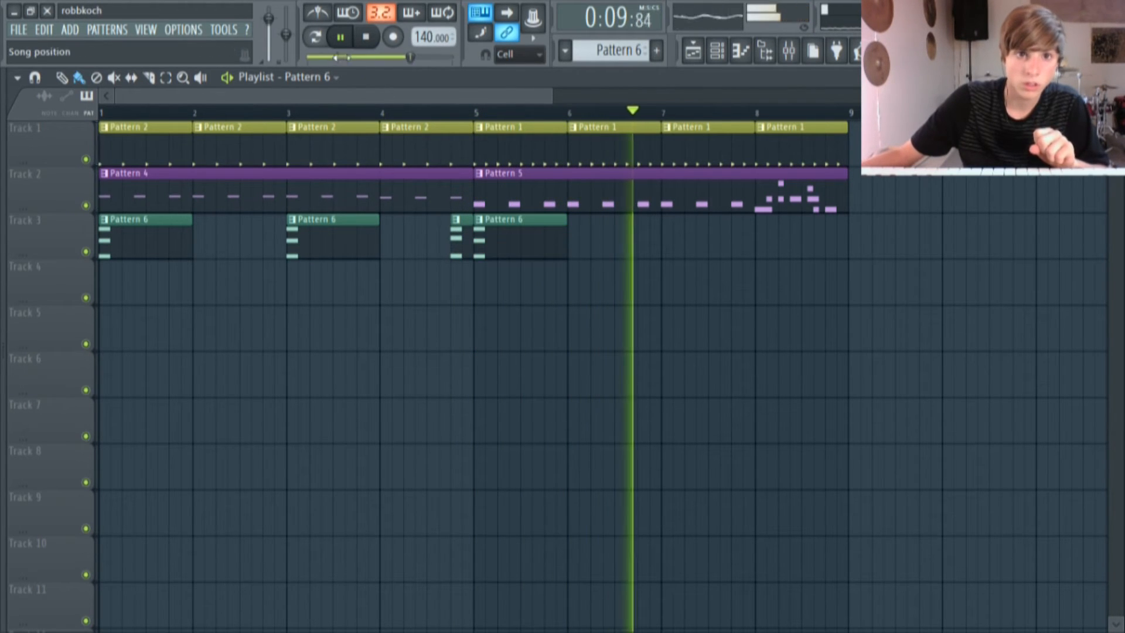
# Shorten the Pattern 6 clip at bar 5 to just over half a bar and play the song from the start
pyautogui.click(328, 38)
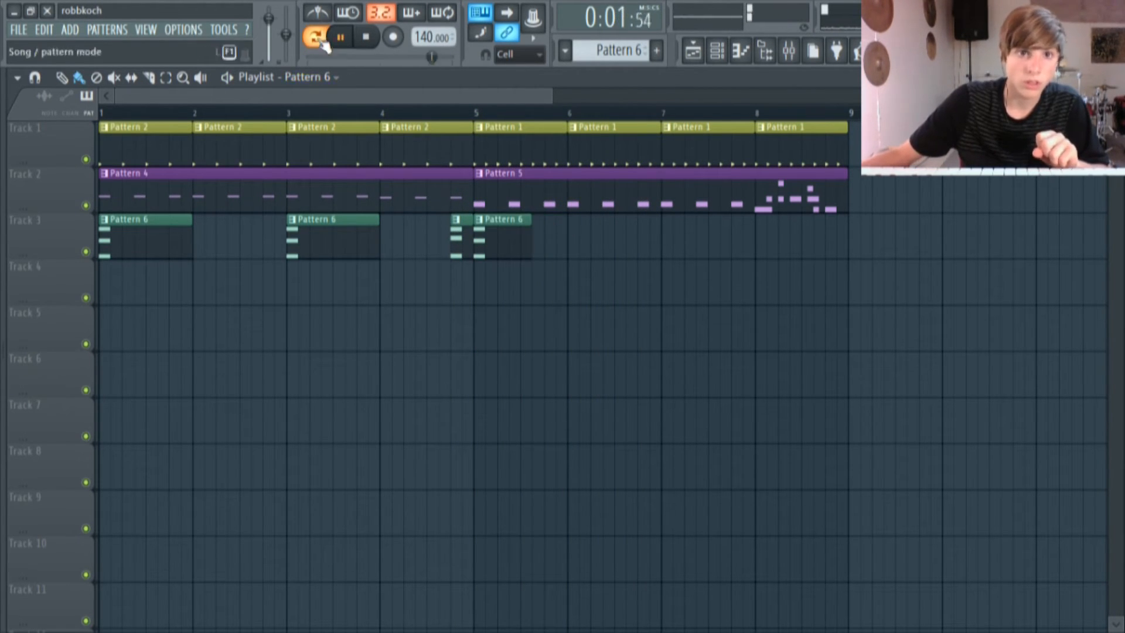
pyautogui.press('F11')
pyautogui.press('F11')
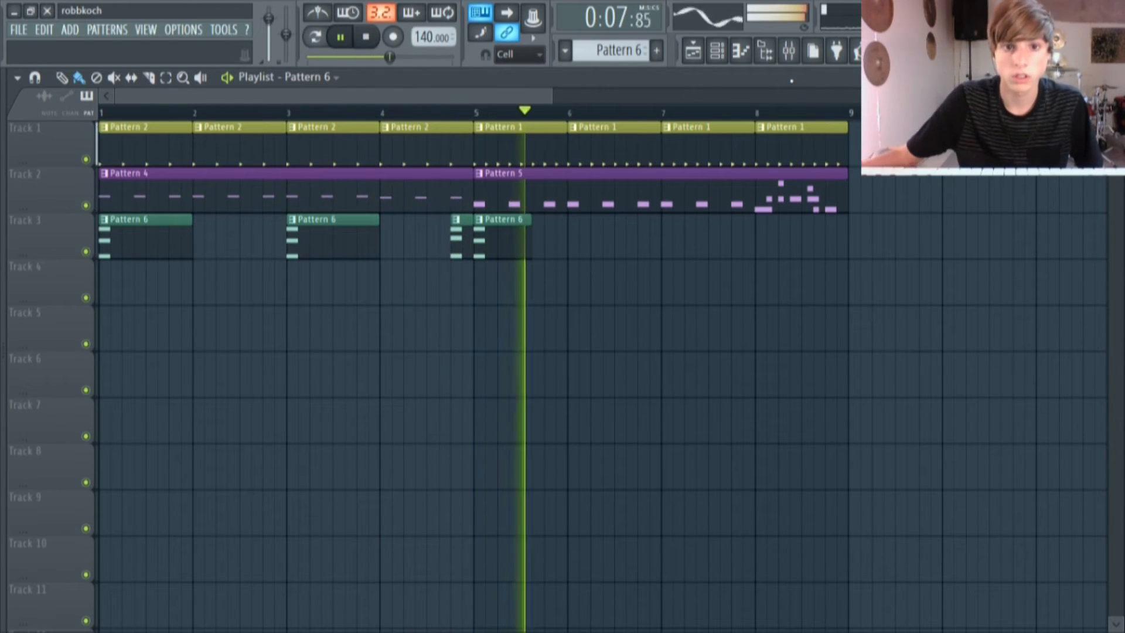
# Add a shortened Pattern 6 clip at bar 7 and a short Pattern 7 clip at the end of bar 8 on Track 3
pyautogui.click(672, 237)
pyautogui.click(461, 238)
pyautogui.click(828, 242)
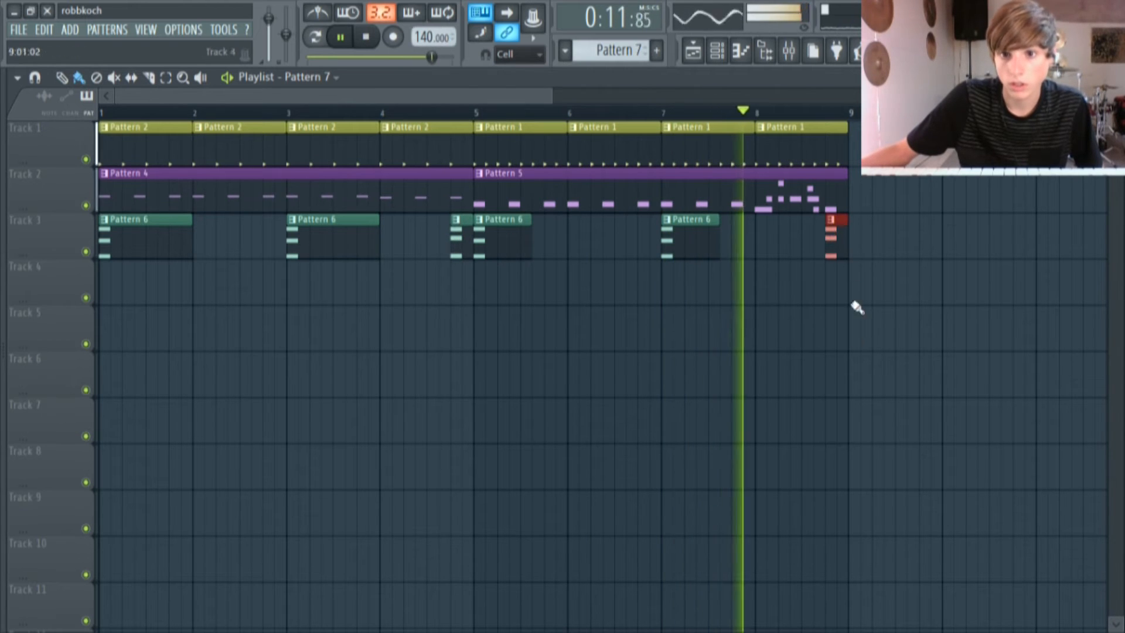
pyautogui.click(340, 37)
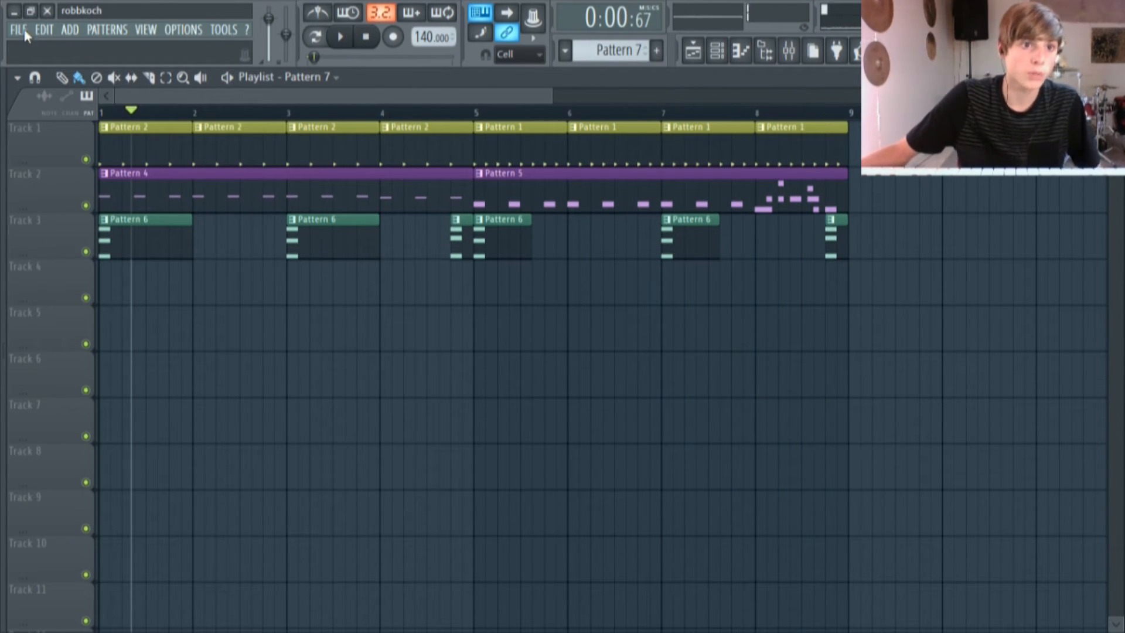
pyautogui.click(23, 29)
pyautogui.click(39, 100)
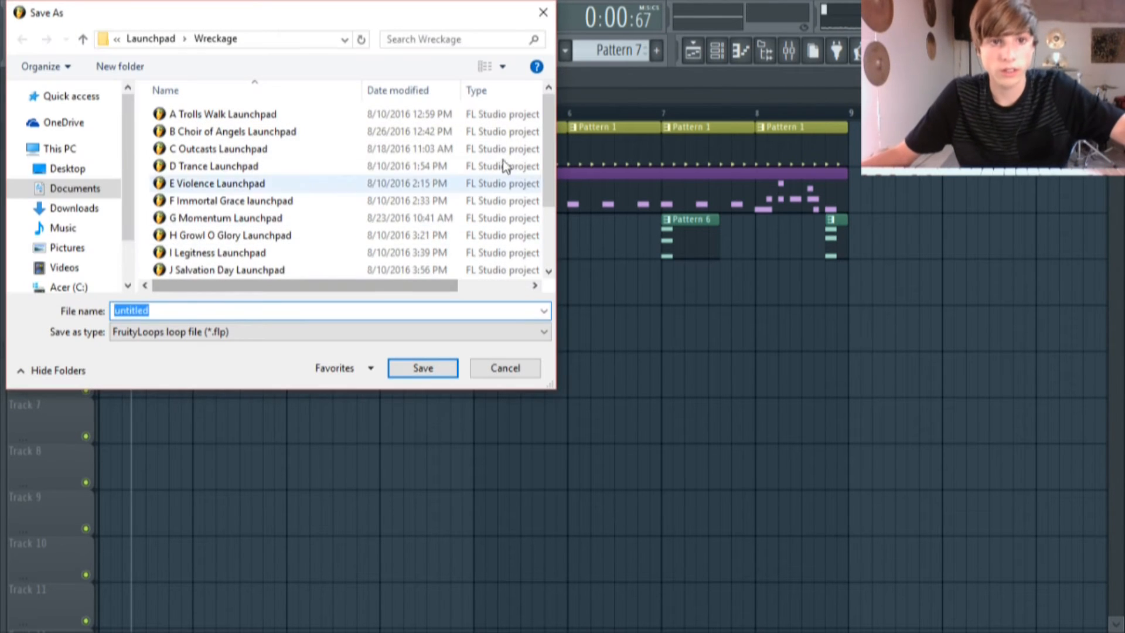
pyautogui.click(544, 12)
# Select all clips in bars 1 to 8 on Tracks 1 to 3 and duplicate them into bars 9 to 16
pyautogui.scroll(-3, 314, 327)
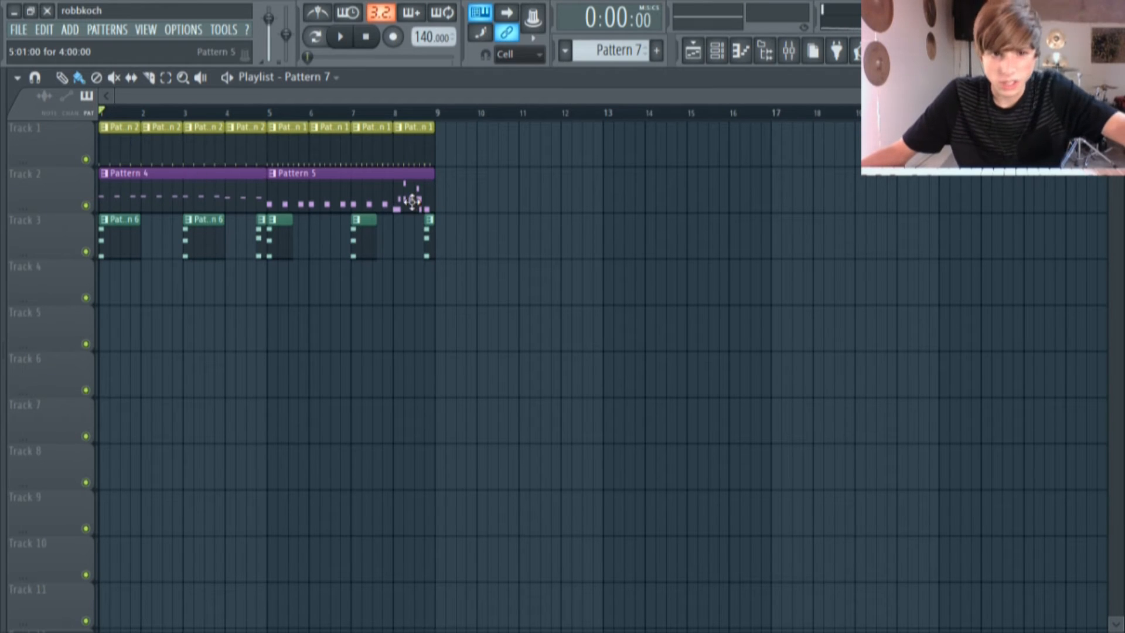
pyautogui.click(45, 30)
pyautogui.click(44, 30)
pyautogui.click(45, 30)
pyautogui.click(58, 100)
pyautogui.moveTo(204, 137); pyautogui.dragTo(532, 125)
pyautogui.scroll(3, 466, 222)
pyautogui.scroll(2, 457, 140)
pyautogui.scroll(-4, 462, 301)
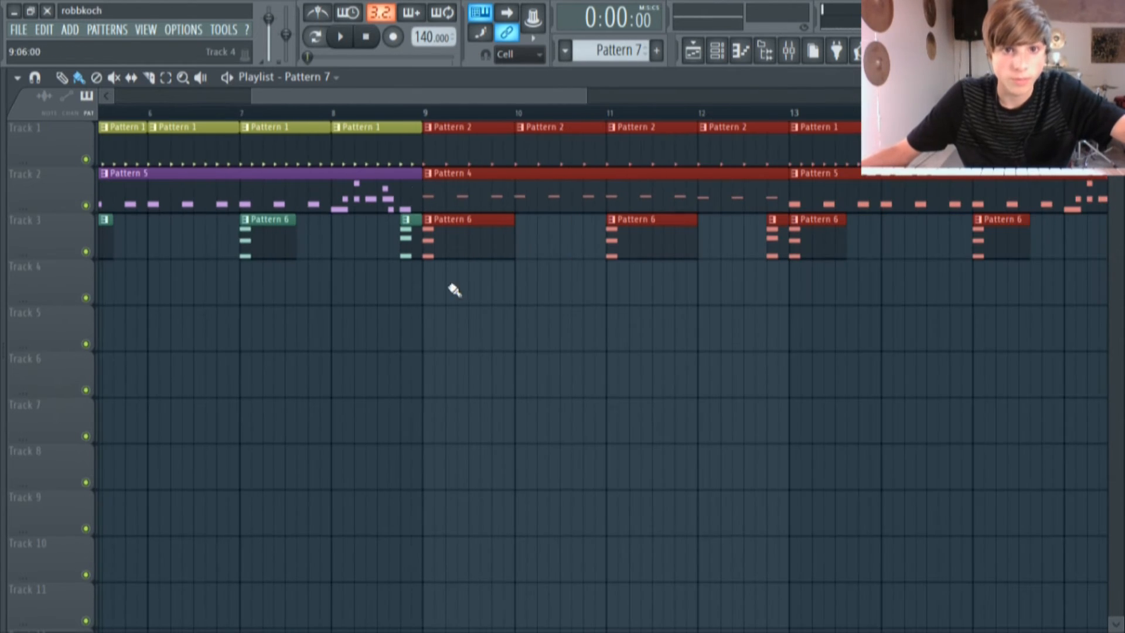
pyautogui.keyDown('ctrl'); pyautogui.click(421, 388); pyautogui.keyUp('ctrl')
pyautogui.scroll(-3, 422, 388)
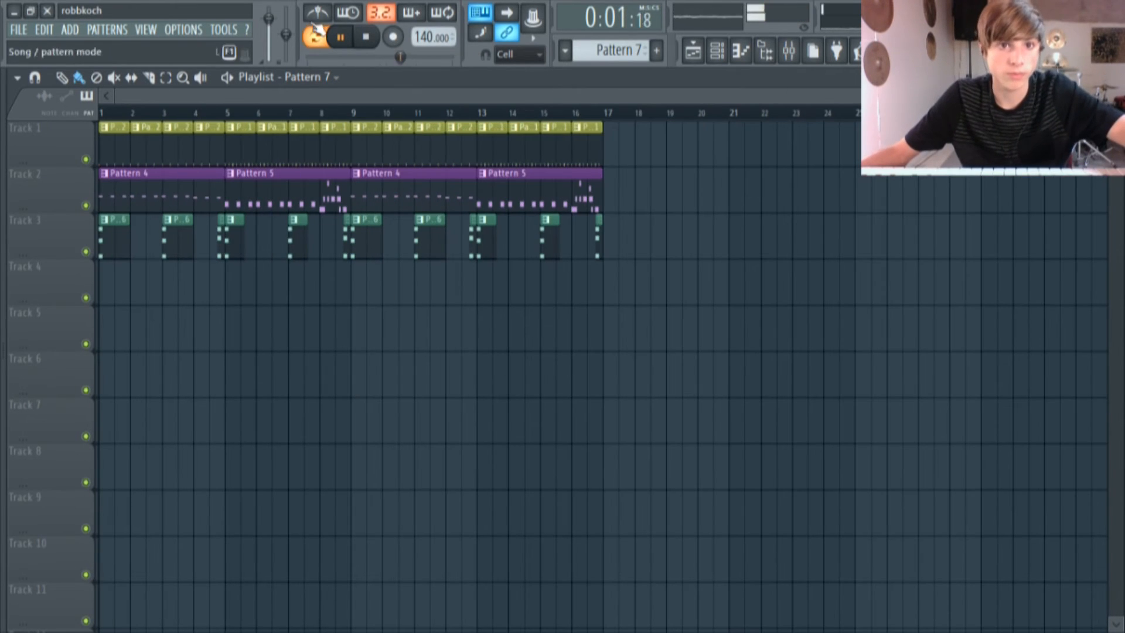
# Replace the Pattern 2 clips in bars 9 to 12 on Track 1 with Pattern 1 clips while playing the song
pyautogui.click(319, 38)
pyautogui.click(344, 146)
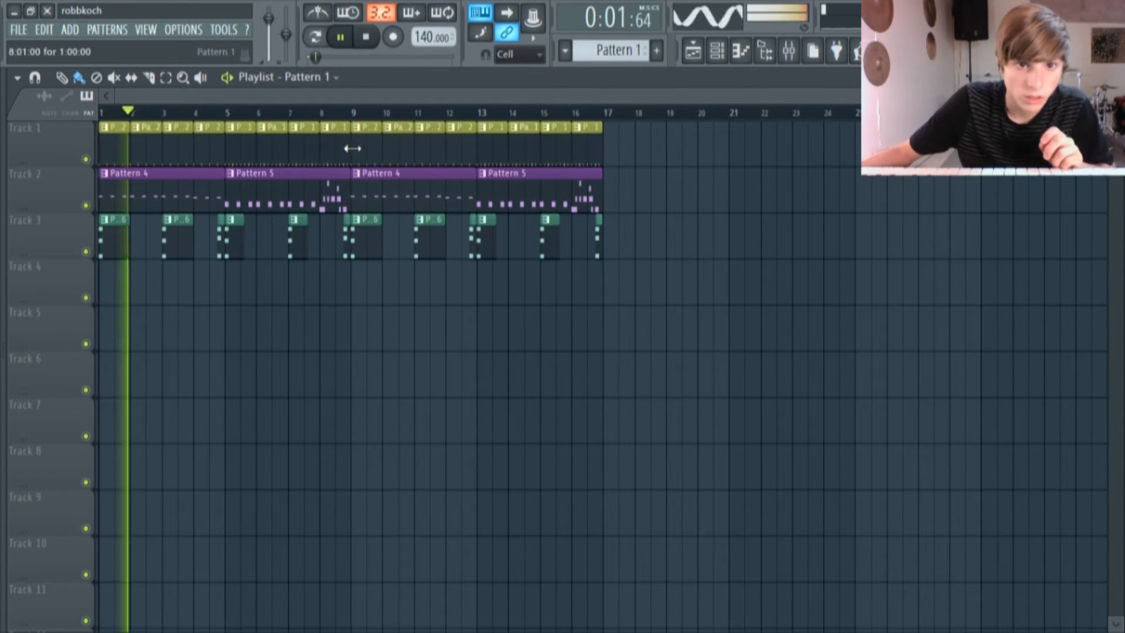
pyautogui.rightClick(368, 147)
pyautogui.rightClick(400, 149)
pyautogui.rightClick(430, 151)
pyautogui.rightClick(453, 154)
pyautogui.moveTo(357, 146); pyautogui.dragTo(463, 153)
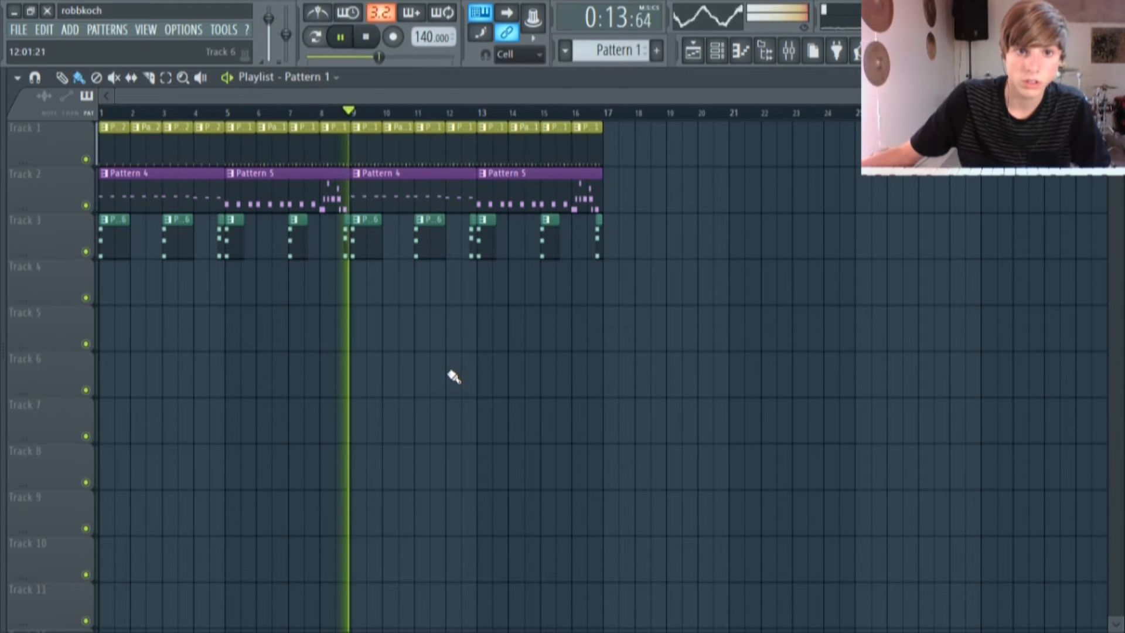
pyautogui.click(341, 37)
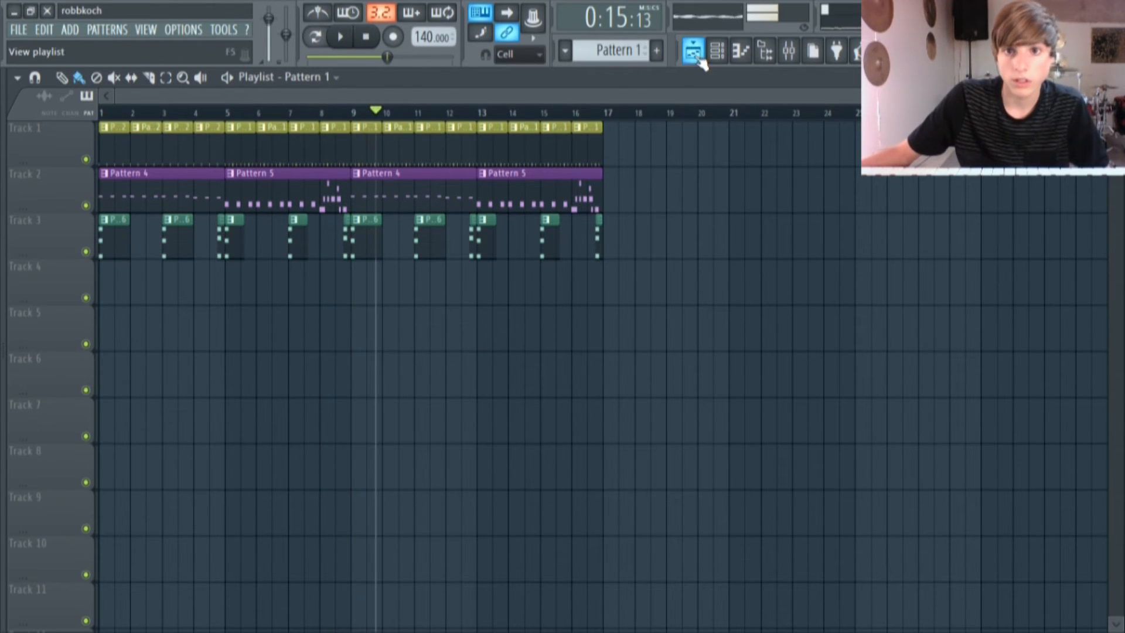
# Show the channel rack and create a new empty Pattern 8 with a blue colour, keeping the default name
pyautogui.click(728, 57)
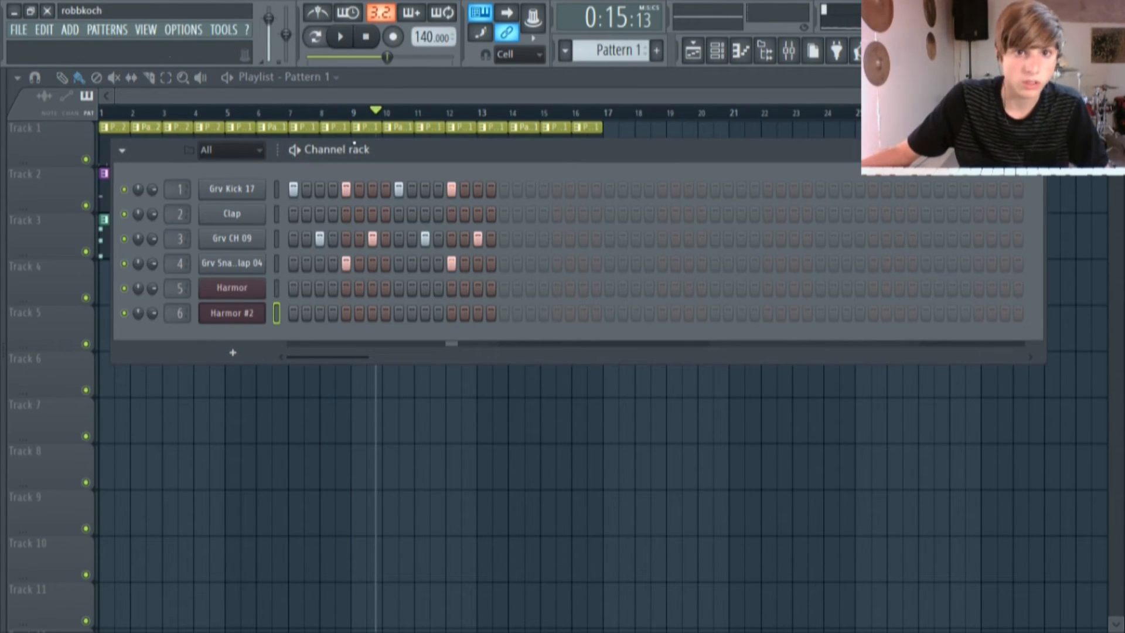
pyautogui.click(658, 52)
pyautogui.click(826, 64)
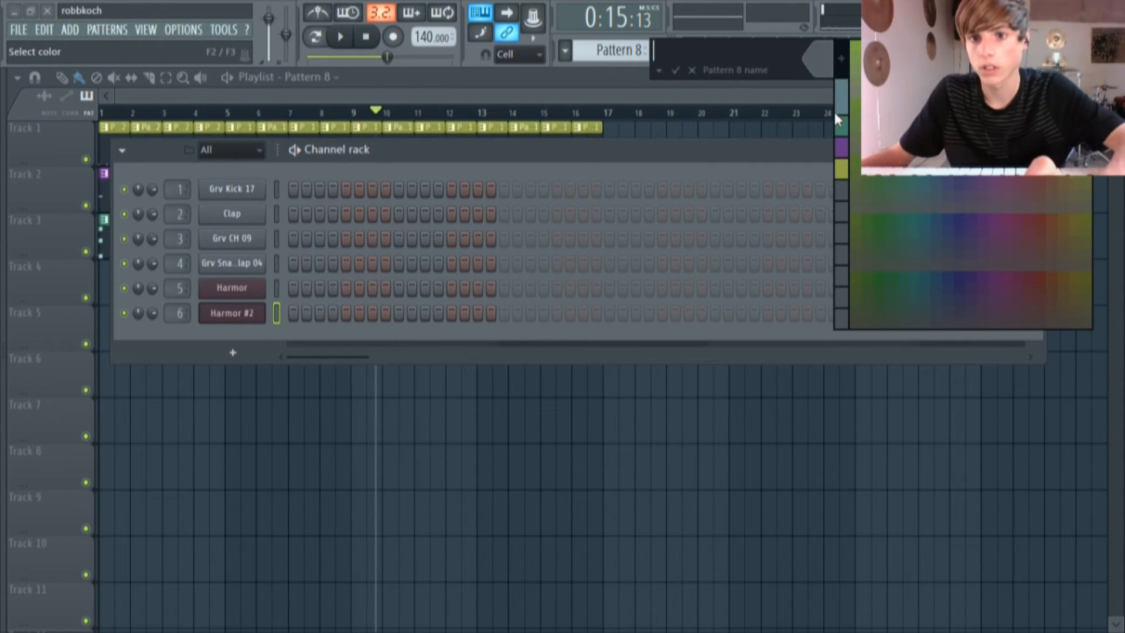
pyautogui.click(963, 154)
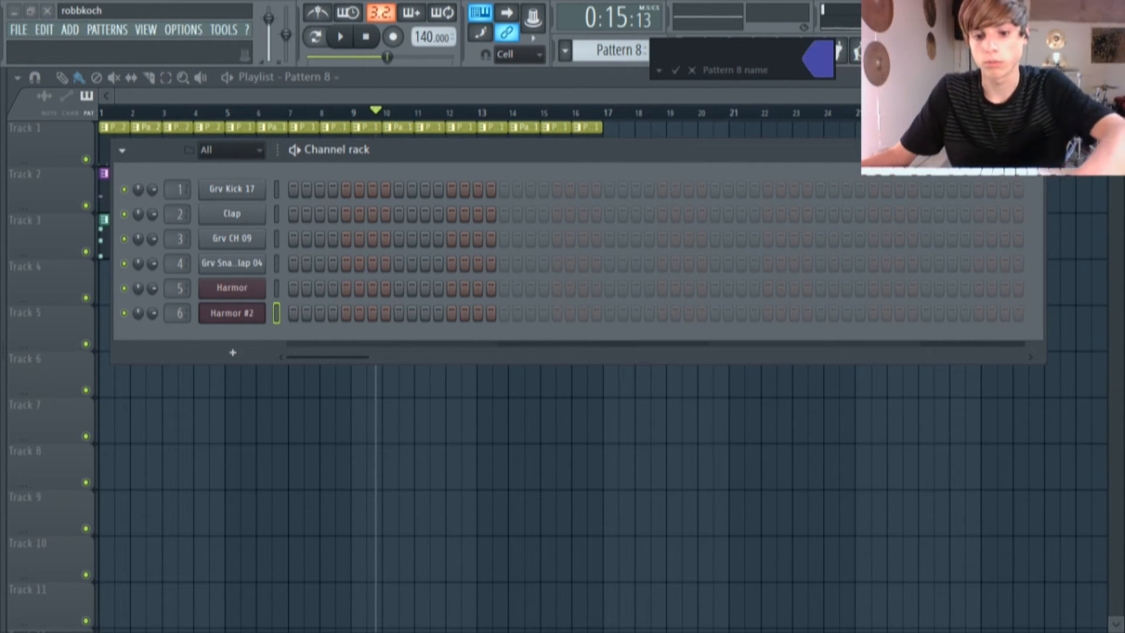
pyautogui.press('Return')
# Add a third Harmor synth channel routed to mixer Insert 7 and show its effects page
pyautogui.click(234, 352)
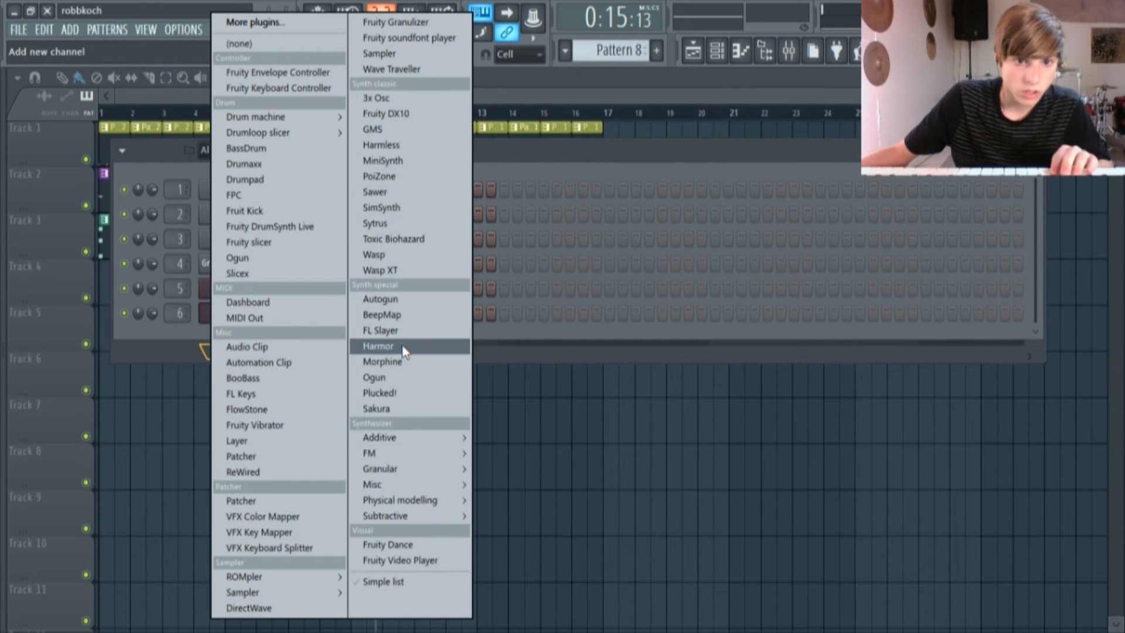
pyautogui.click(386, 346)
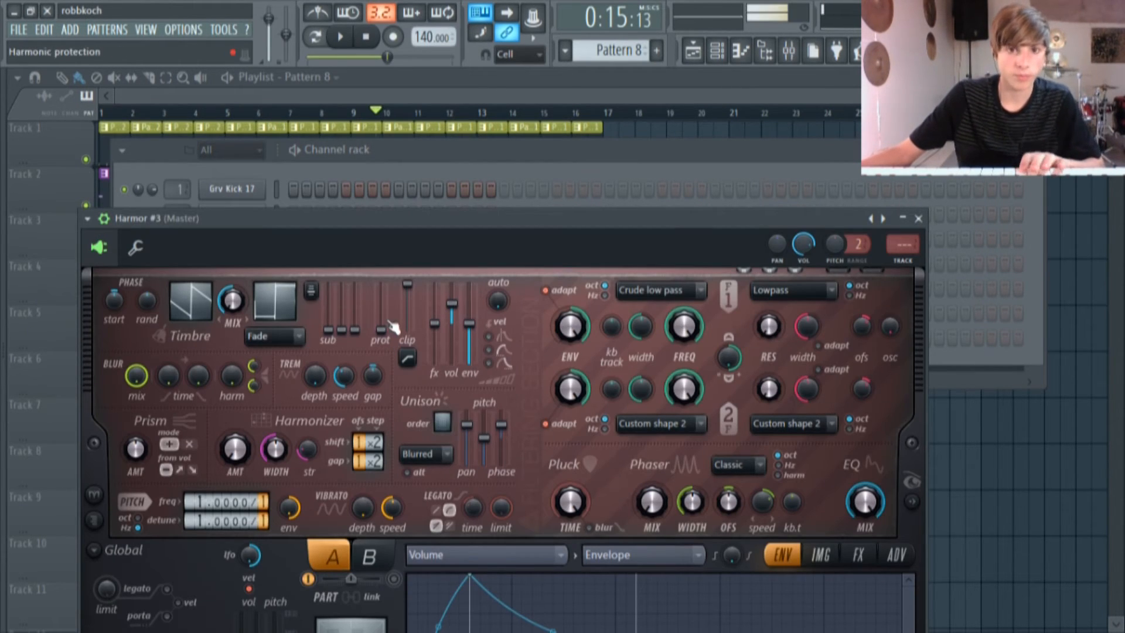
pyautogui.moveTo(441, 235); pyautogui.dragTo(441, 154)
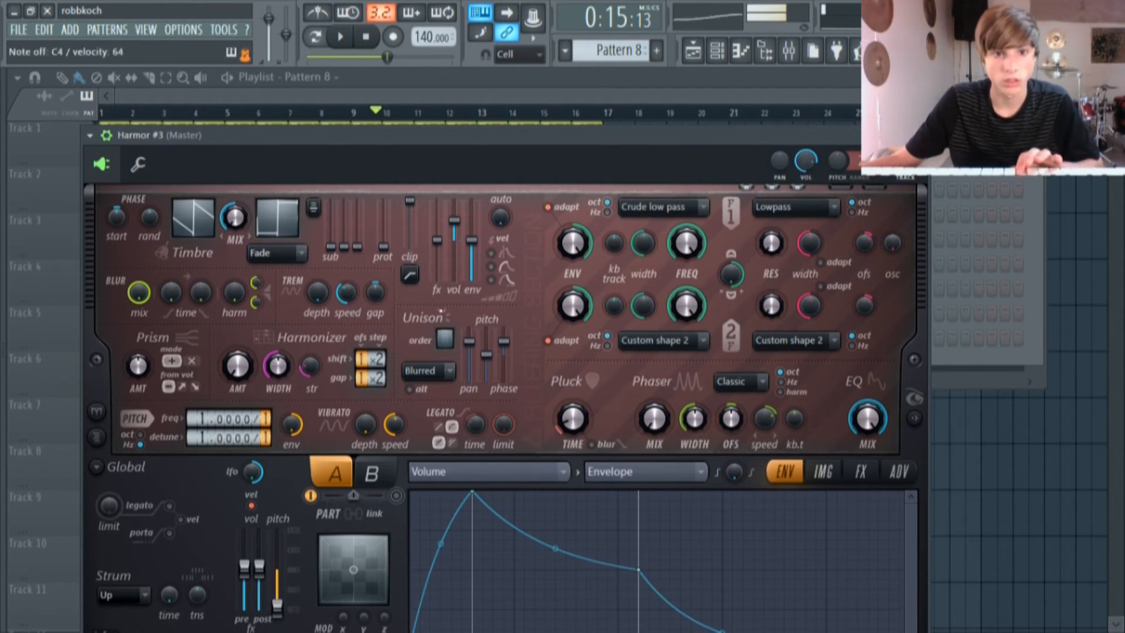
pyautogui.moveTo(481, 138); pyautogui.dragTo(446, 69)
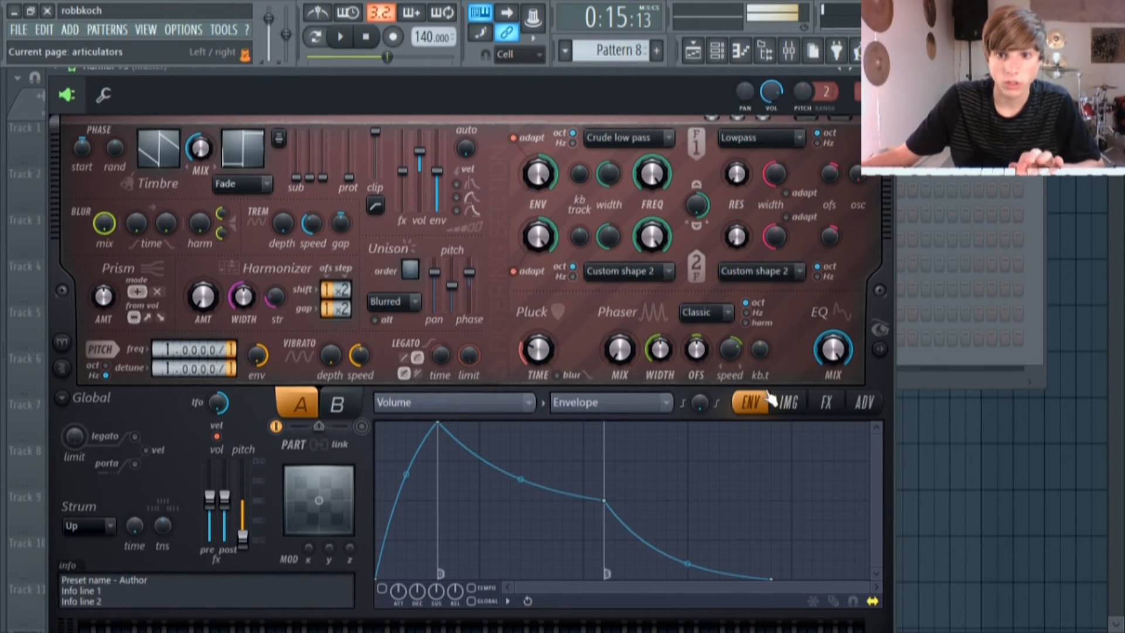
pyautogui.click(828, 403)
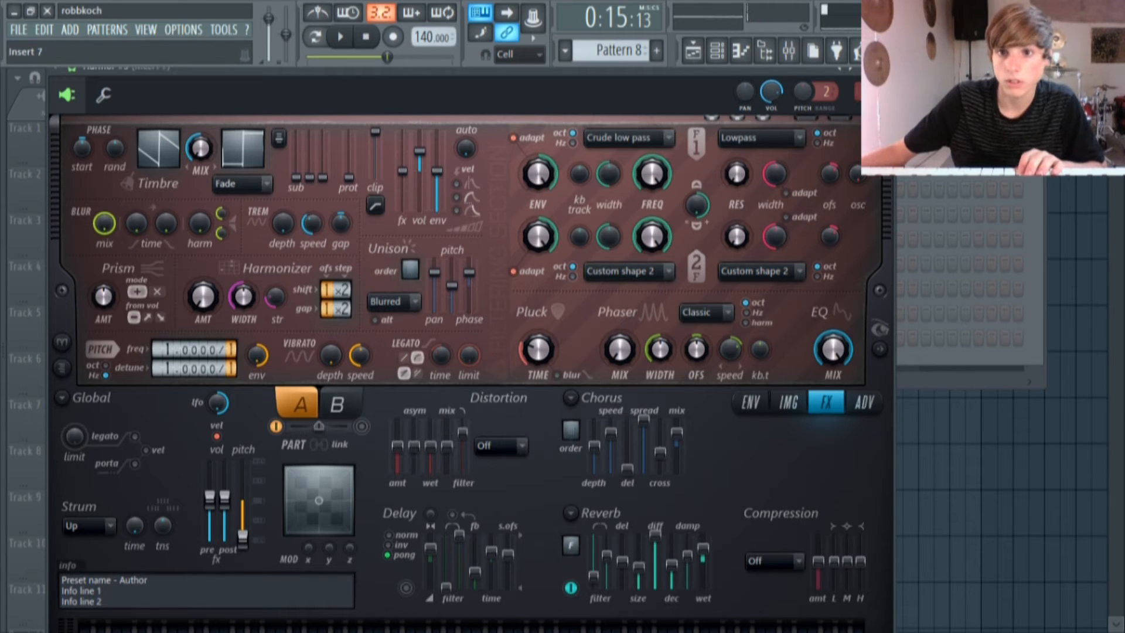
# Add Fruity Reeverb 2 to mixer Insert 7 and raise its wet level to near the maximum
pyautogui.click(789, 52)
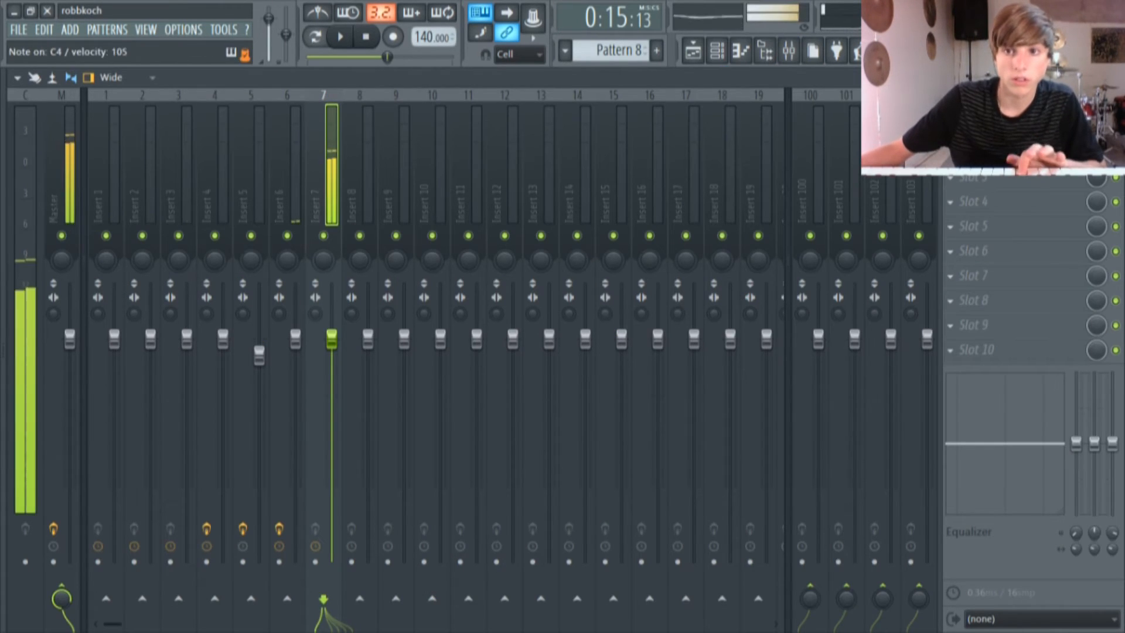
pyautogui.click(951, 127)
pyautogui.click(797, 288)
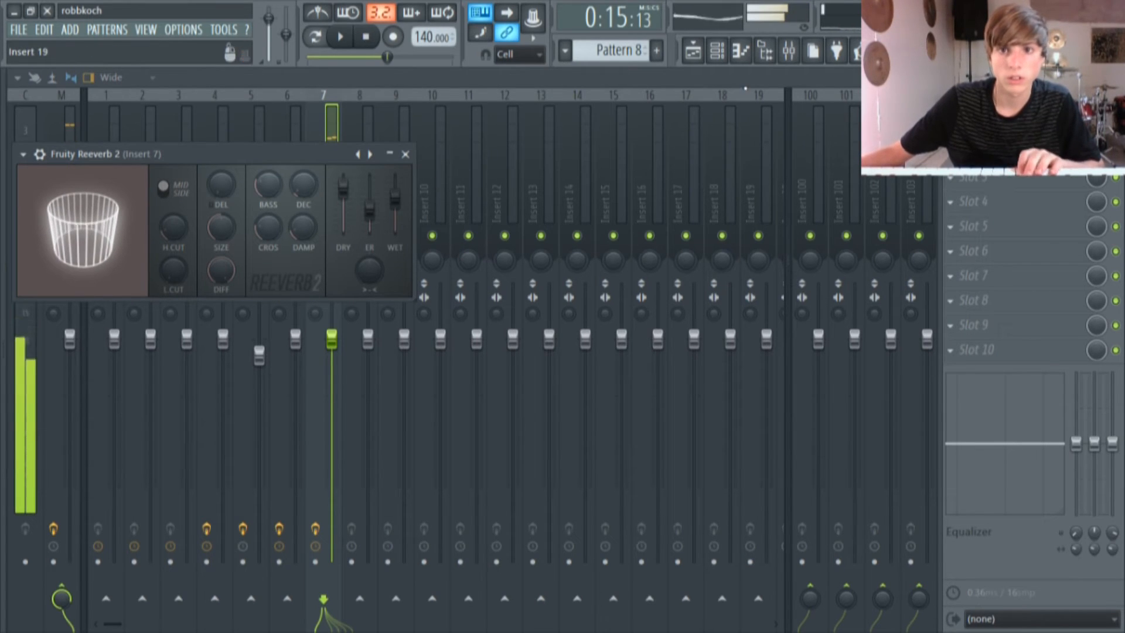
pyautogui.moveTo(395, 198); pyautogui.dragTo(395, 176)
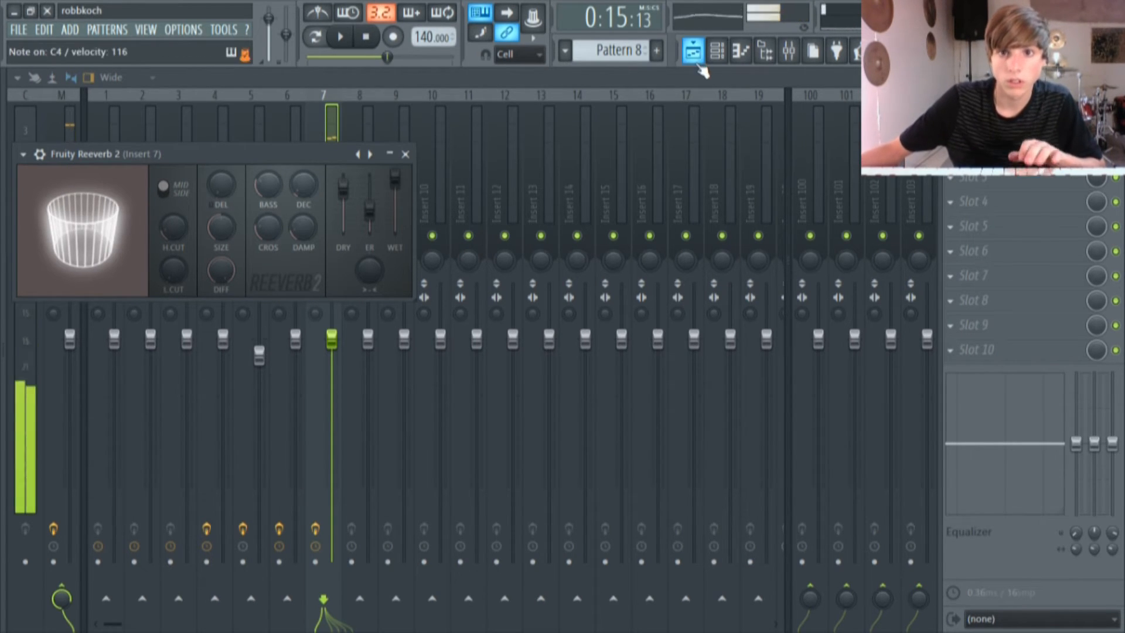
# Place a C4 note three steps long at the start of Pattern 8 for Harmor #3 while looping the pattern
pyautogui.click(717, 52)
pyautogui.rightClick(257, 333)
pyautogui.click(283, 337)
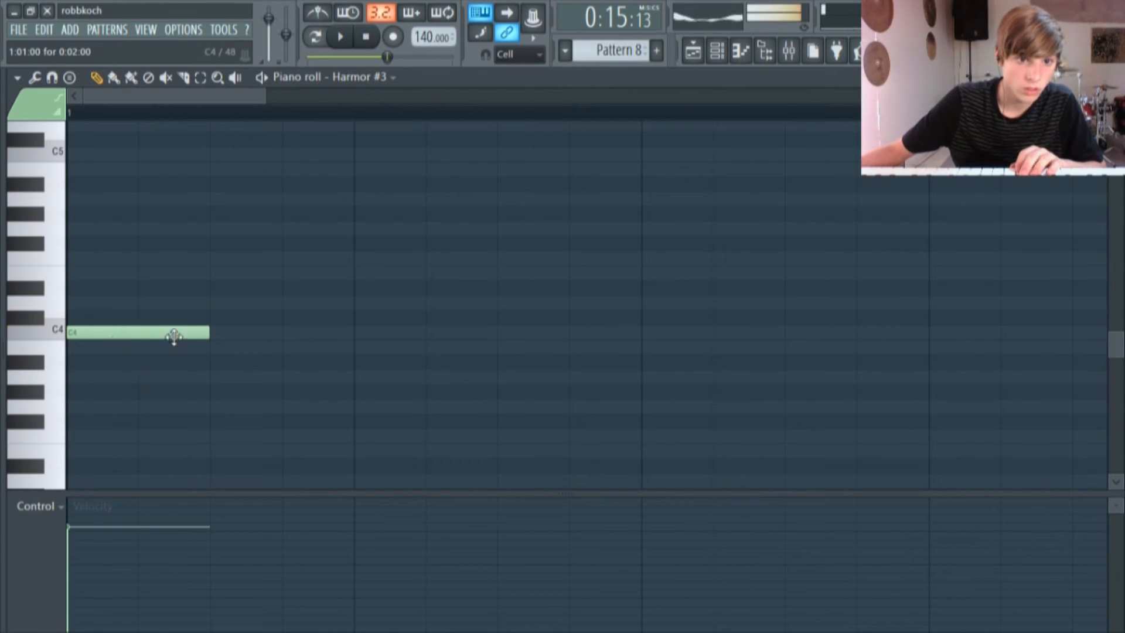
pyautogui.click(340, 36)
pyautogui.scroll(-3, 313, 410)
pyautogui.moveTo(128, 327); pyautogui.dragTo(290, 318)
pyautogui.moveTo(83, 331); pyautogui.dragTo(115, 330)
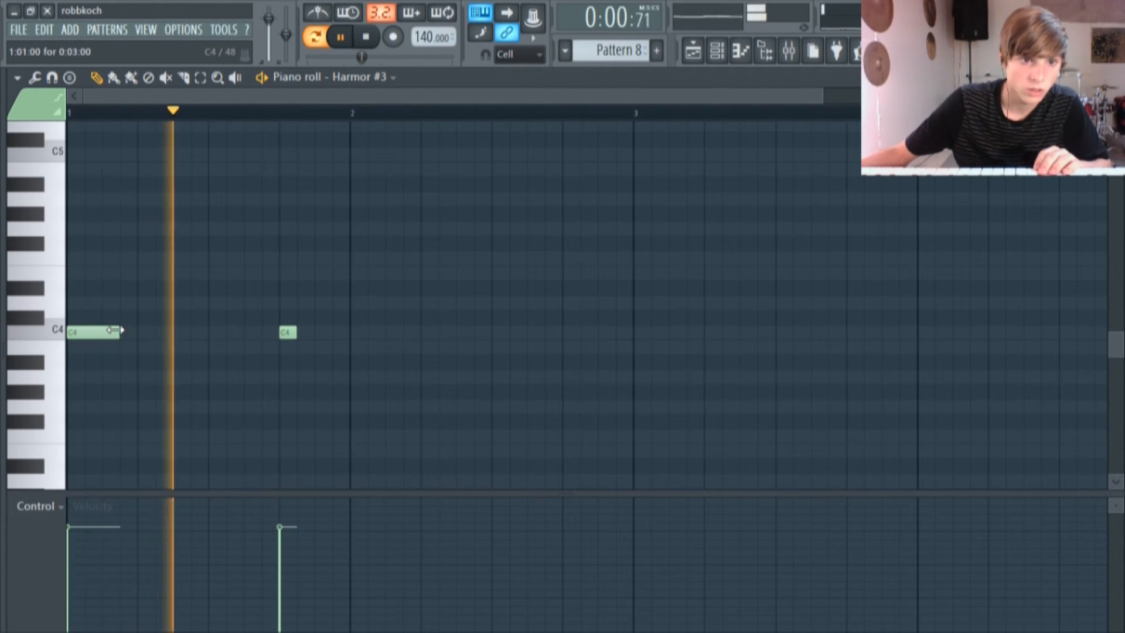
# Remove the extra C4 notes and keep a second three-step C4 note starting on step 7 of bar 1
pyautogui.click(210, 333)
pyautogui.rightClick(287, 332)
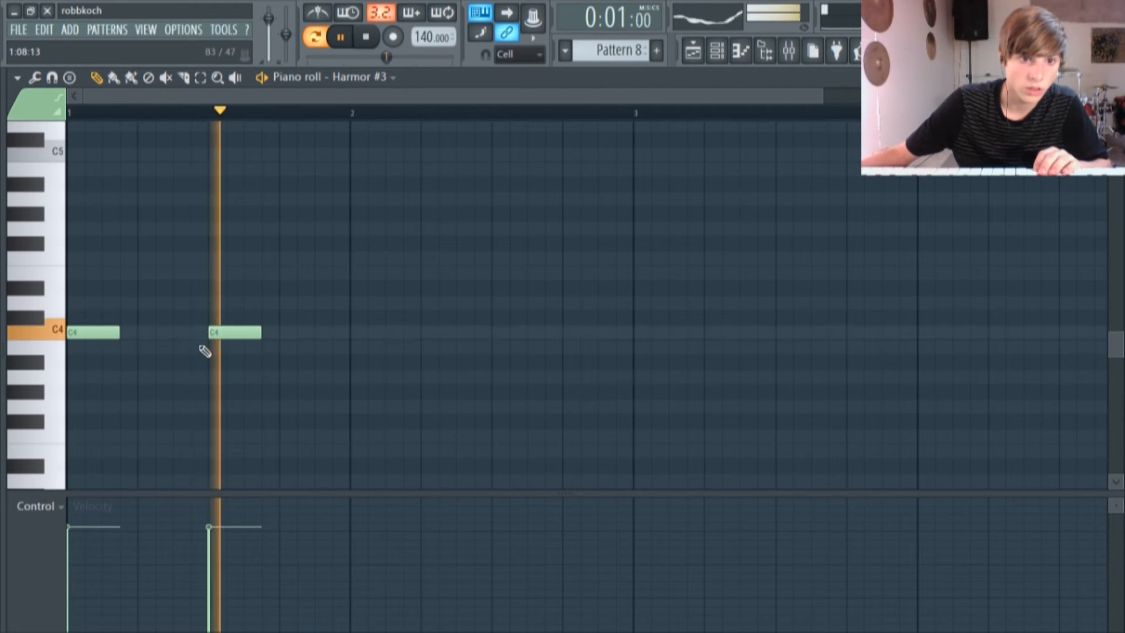
pyautogui.rightClick(231, 329)
pyautogui.click(180, 332)
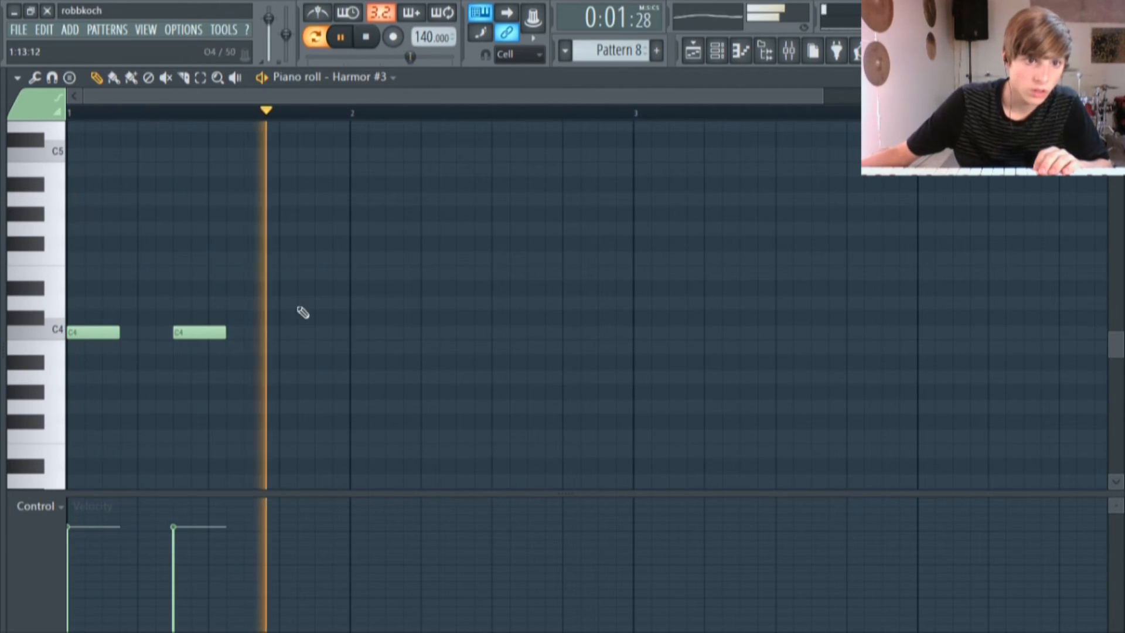
# Place Pattern 8 clips in bars 9 to 12 on Track 4 of the playlist while playing from bar 9
pyautogui.click(693, 51)
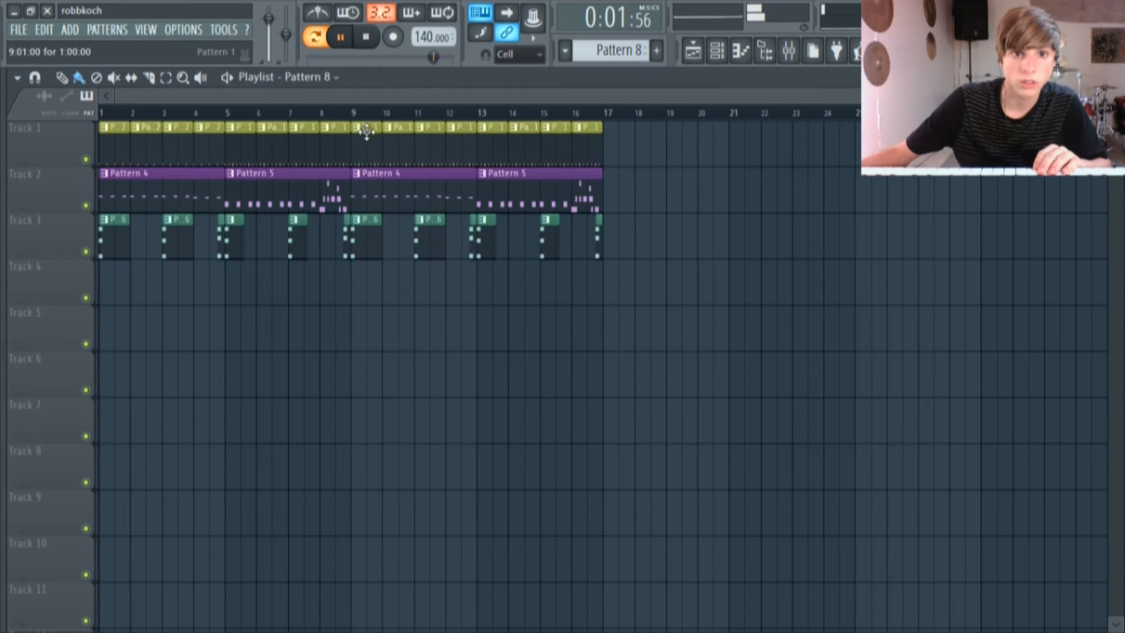
pyautogui.click(357, 113)
pyautogui.click(356, 281)
pyautogui.moveTo(391, 282); pyautogui.dragTo(469, 275)
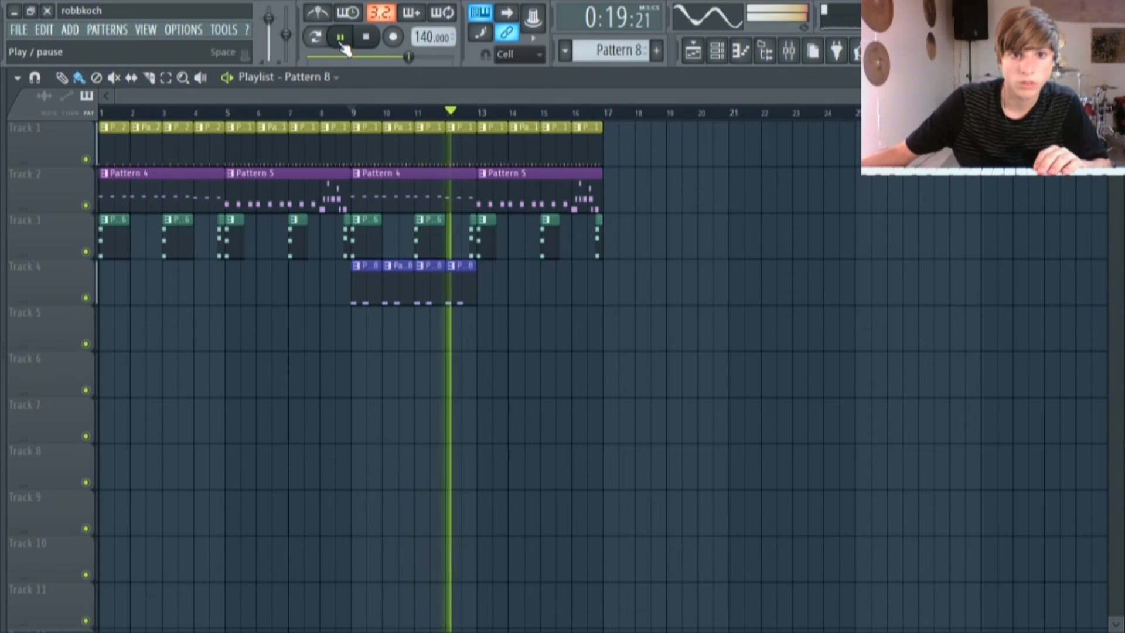
# Raise Harmor #3's global pitch to about -13 cents and play the song from just before bar 9
pyautogui.doubleClick(439, 279)
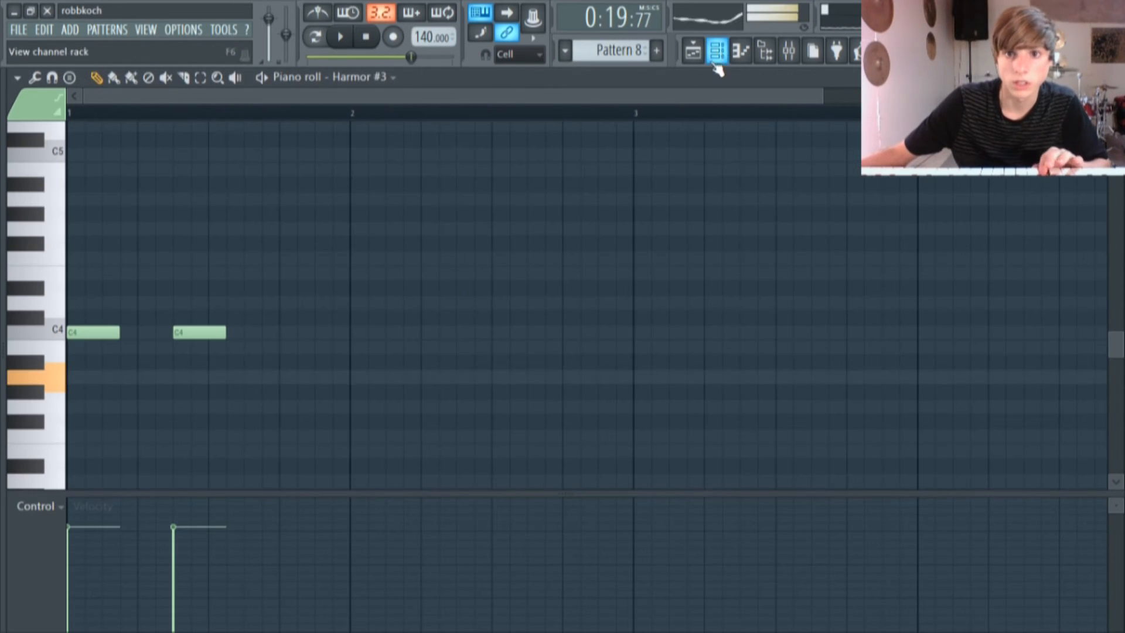
pyautogui.click(717, 58)
pyautogui.click(241, 345)
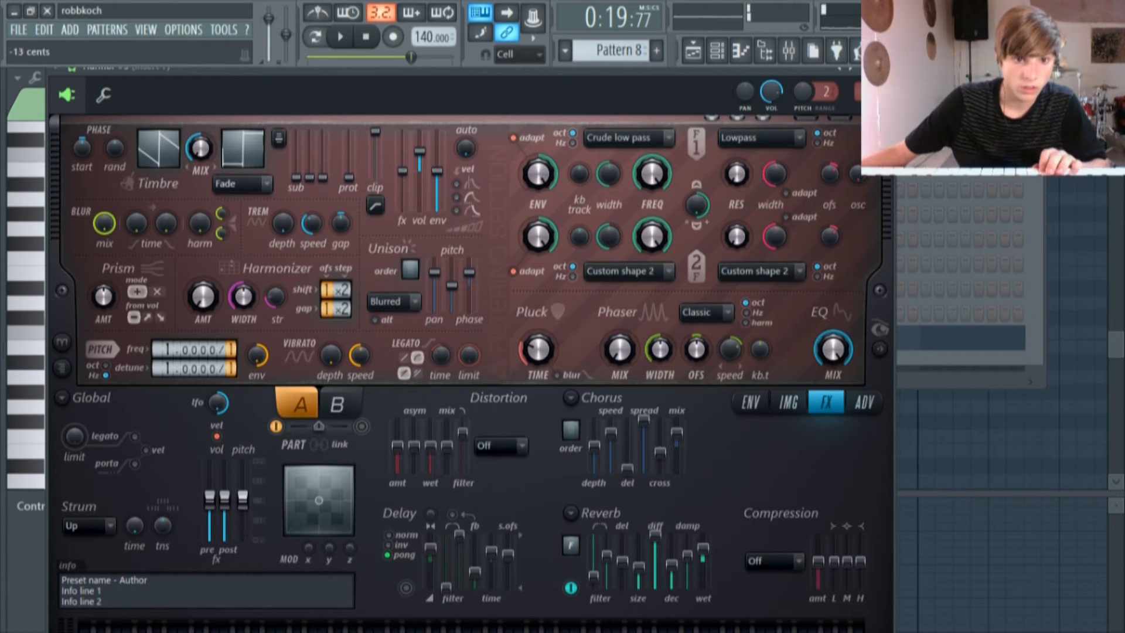
pyautogui.click(693, 51)
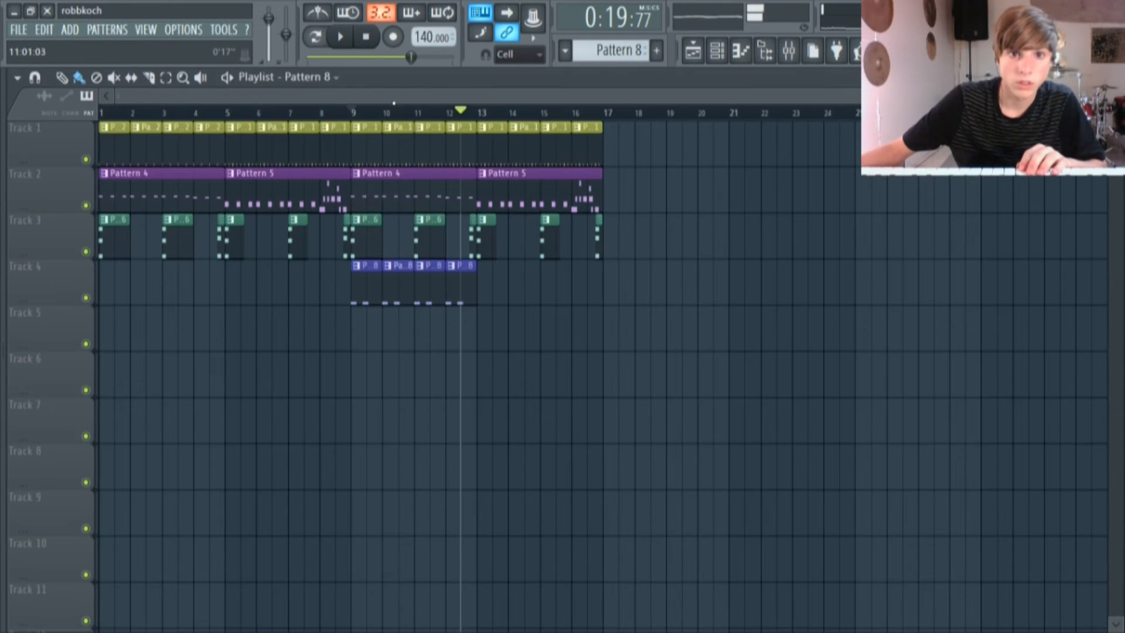
pyautogui.click(346, 113)
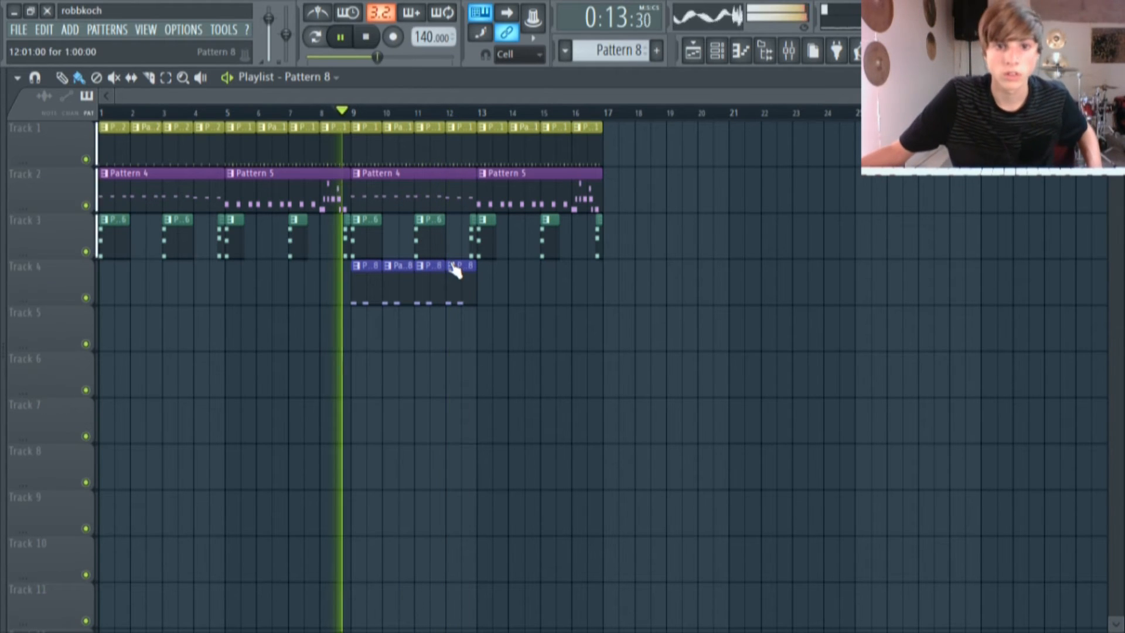
# Make the Pattern 8 clip in bar 12 on Track 4 a unique pattern
pyautogui.rightClick(454, 265)
pyautogui.click(484, 372)
pyautogui.click(468, 311)
pyautogui.rightClick(480, 326)
# Lower both C4 notes in the bar 12 pattern to B3, then return the playlist to song mode
pyautogui.doubleClick(472, 279)
pyautogui.click(316, 37)
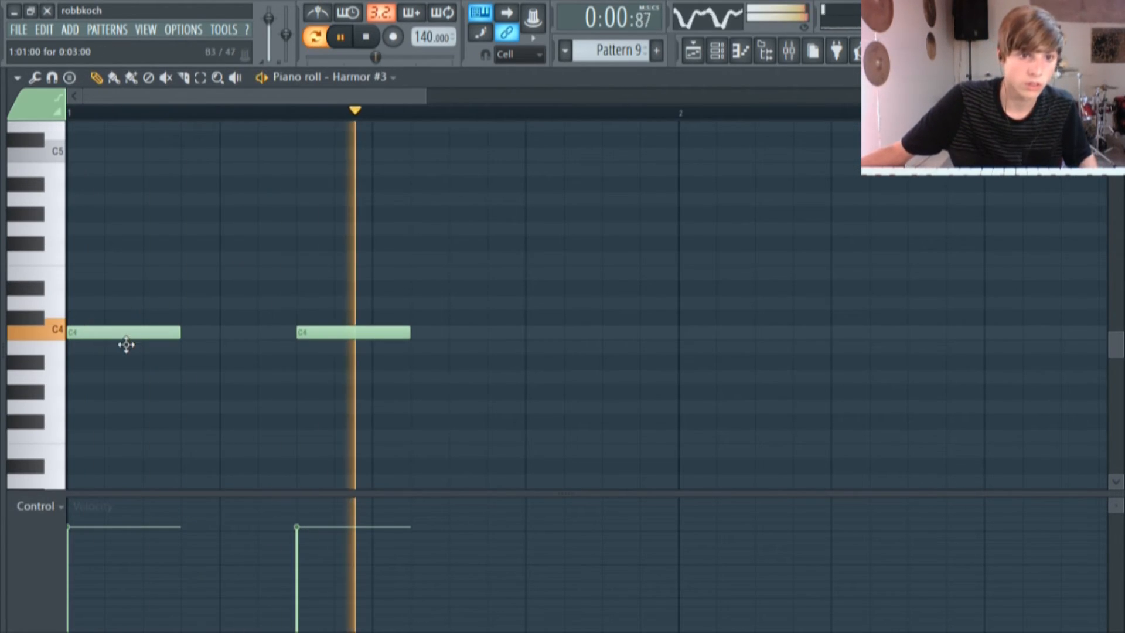
pyautogui.moveTo(125, 334); pyautogui.dragTo(126, 347)
pyautogui.moveTo(299, 334); pyautogui.dragTo(303, 355)
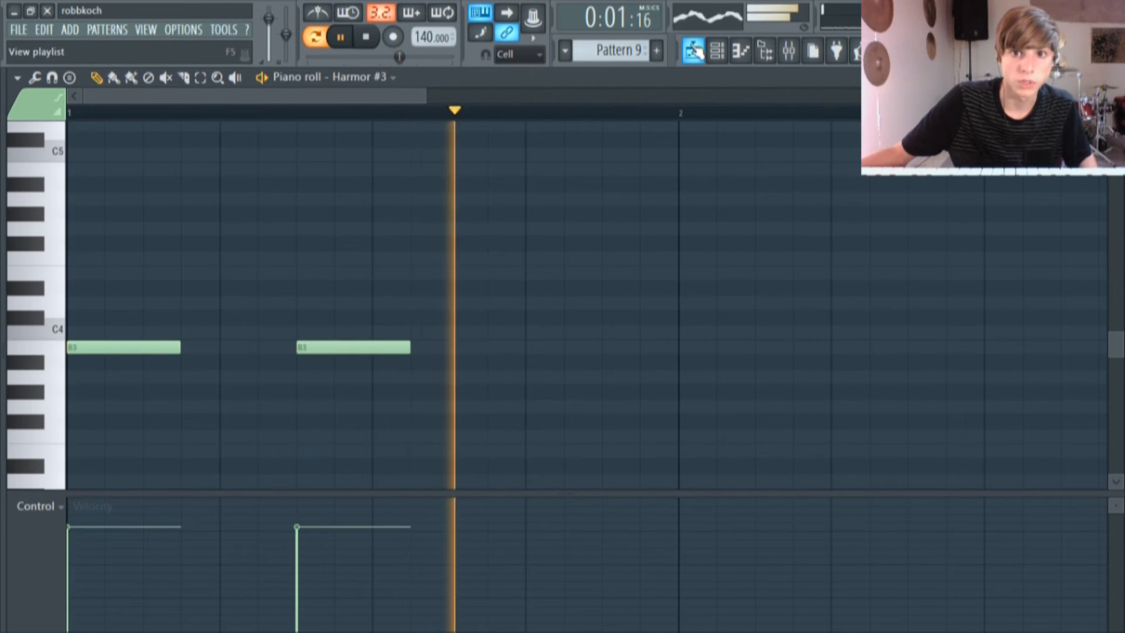
pyautogui.click(693, 51)
pyautogui.press('l')
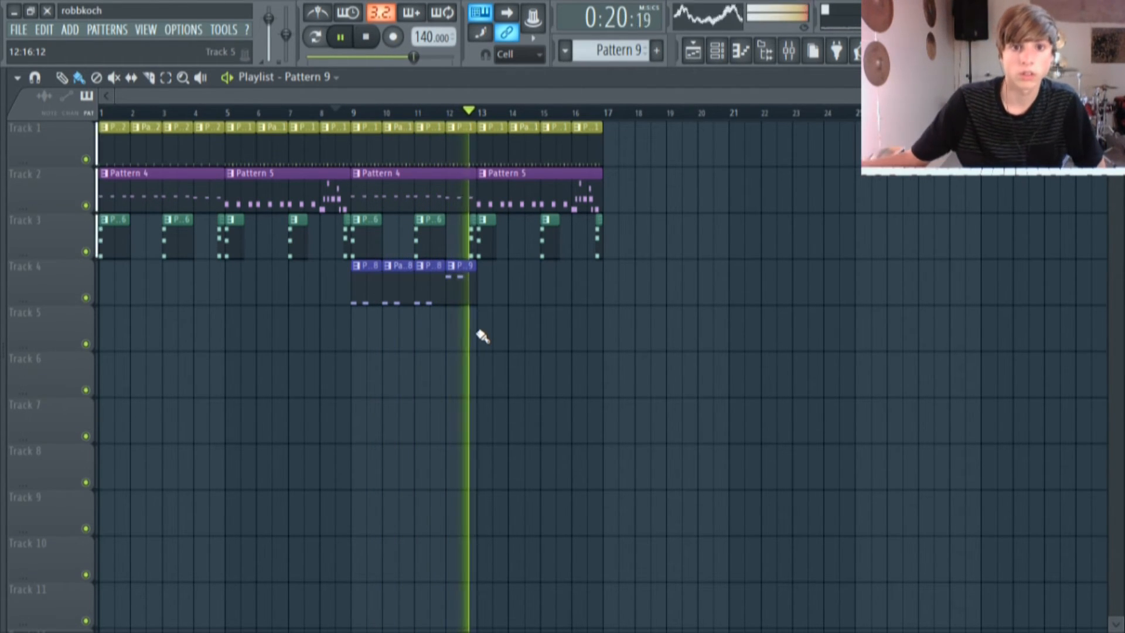
# Fill Track 4 with Pattern 8 clips in bars 13 to 15 and a Pattern 9 clip in bar 16
pyautogui.click(428, 287)
pyautogui.moveTo(491, 284); pyautogui.dragTo(549, 283)
pyautogui.click(475, 287)
pyautogui.click(582, 291)
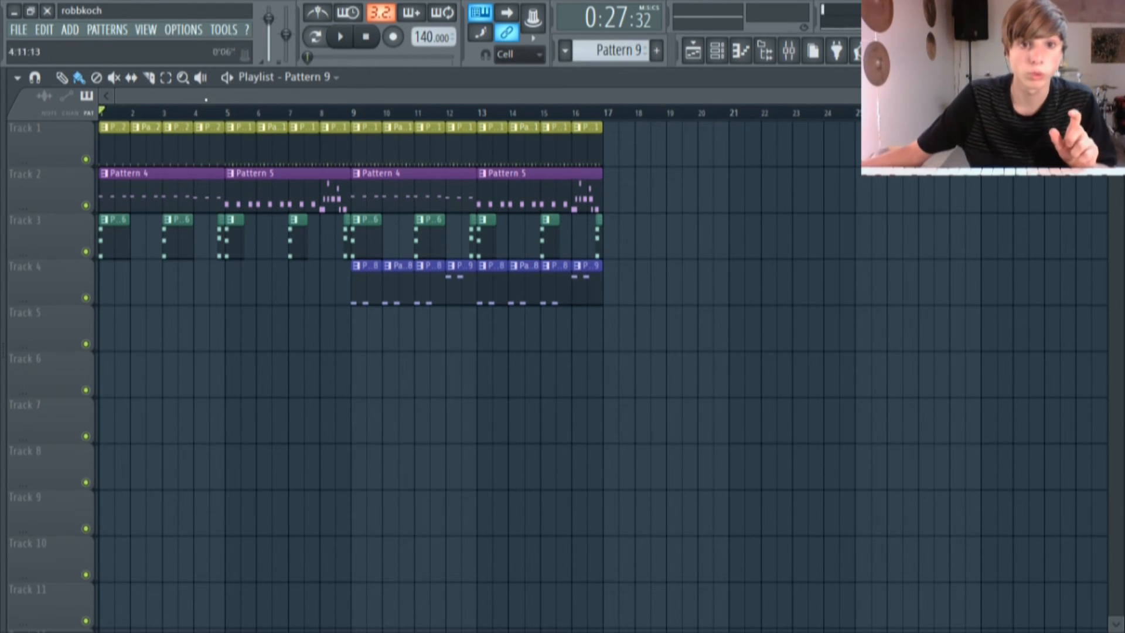
# Add Pattern 2 clips across bars 17 to 24 on Track 1 and Pattern 4 clips at bars 17 and 21 on Track 2
pyautogui.click(51, 30)
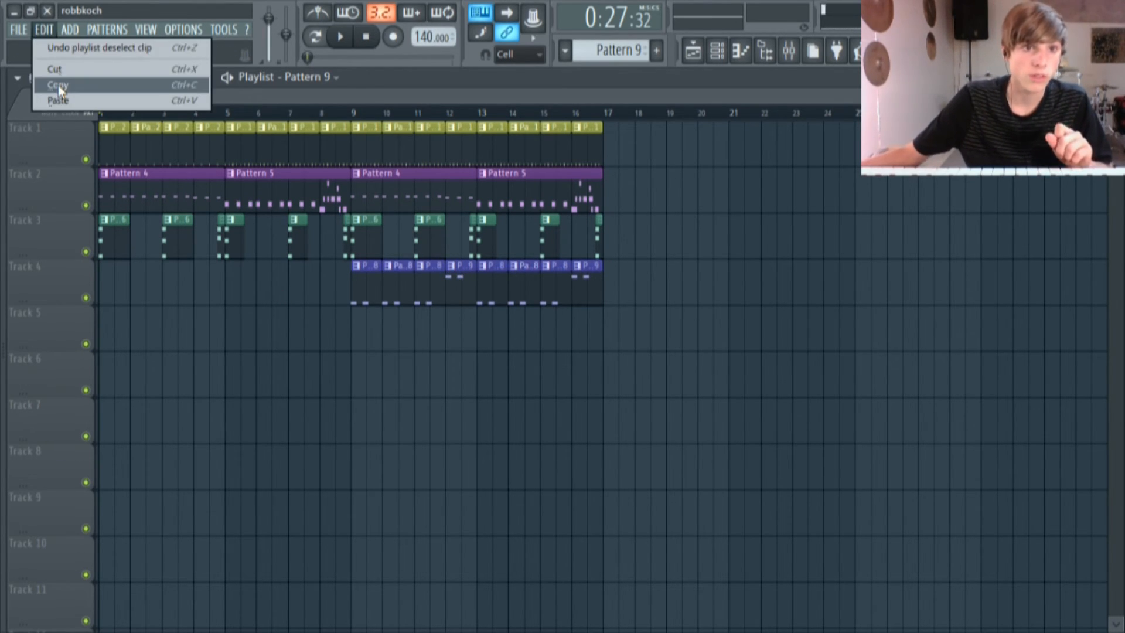
pyautogui.click(59, 85)
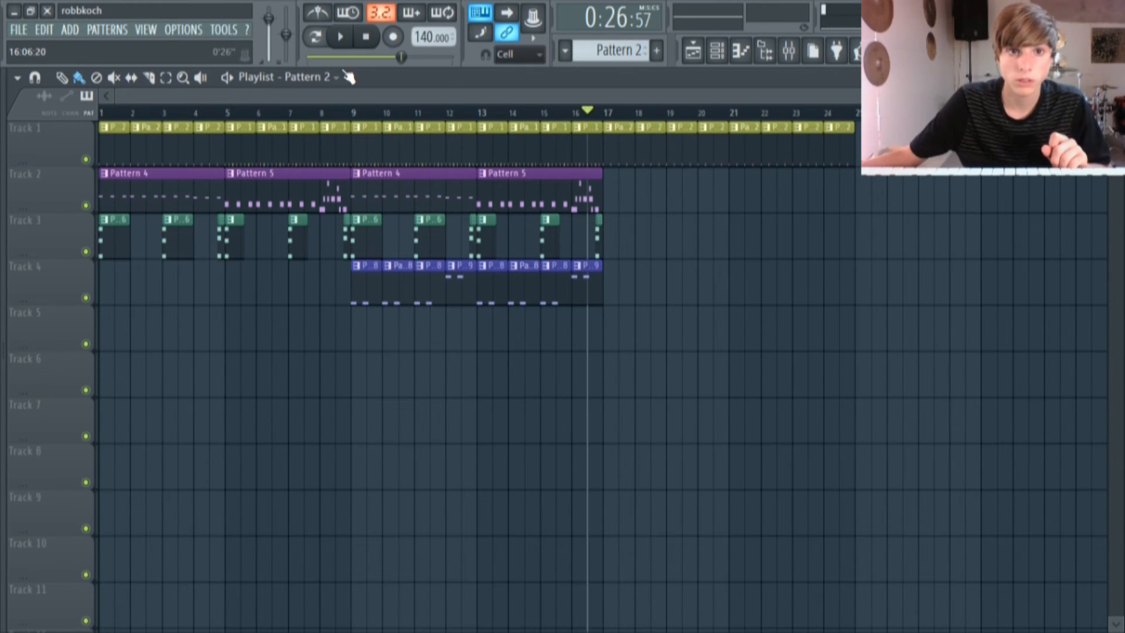
pyautogui.press('space')
pyautogui.click(197, 176)
pyautogui.click(613, 181)
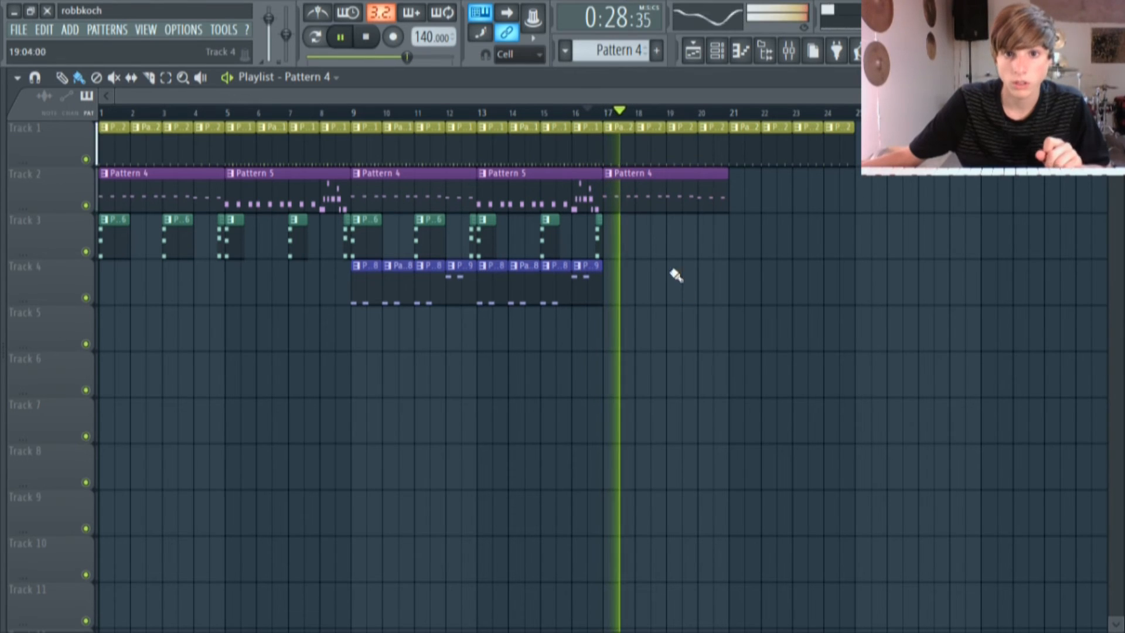
pyautogui.click(739, 186)
pyautogui.click(585, 112)
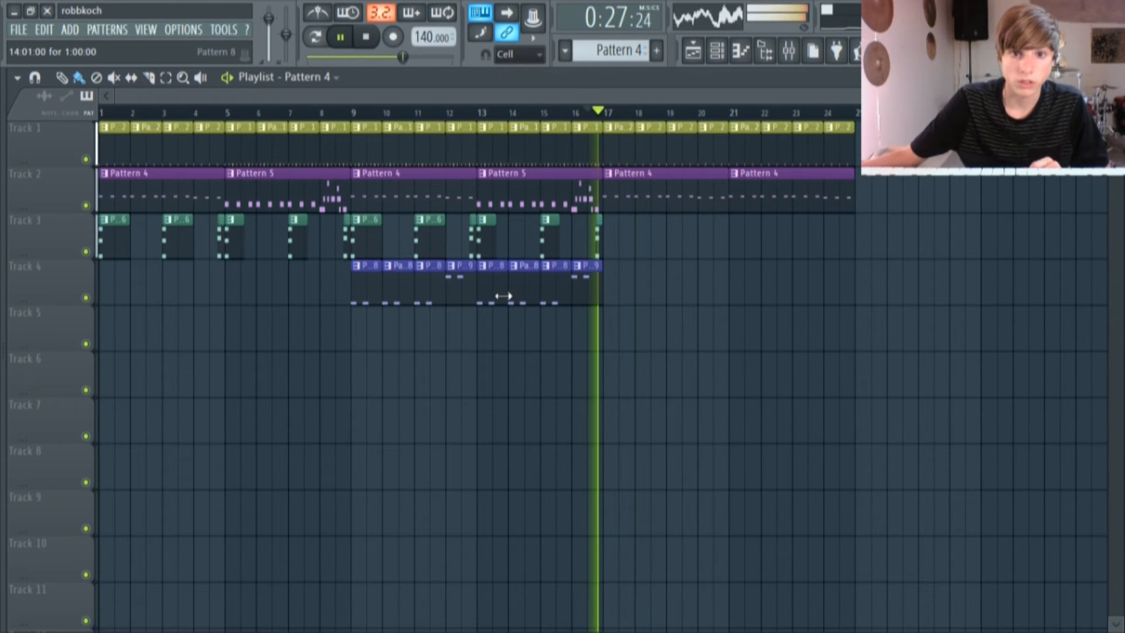
# Extend Track 4 through bars 17 to 24 with Pattern 9 in bars 20 and 24 and Pattern 8 in the other bars
pyautogui.click(402, 281)
pyautogui.click(599, 280)
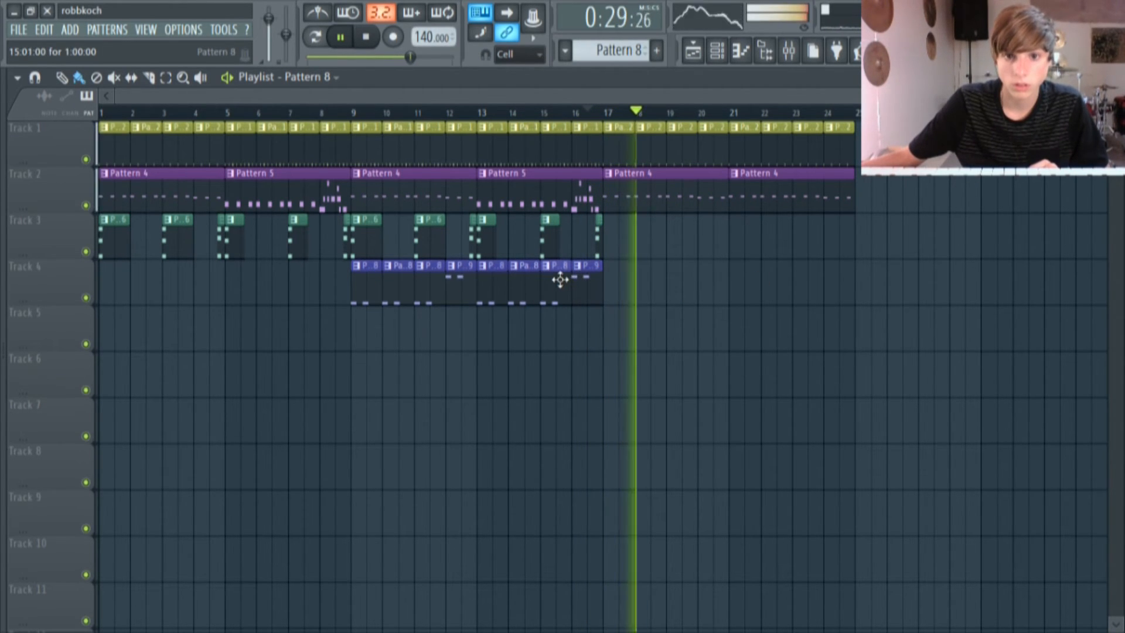
pyautogui.moveTo(623, 291); pyautogui.dragTo(694, 291)
pyautogui.click(712, 293)
pyautogui.click(834, 282)
pyautogui.click(684, 279)
pyautogui.moveTo(739, 281); pyautogui.dragTo(809, 295)
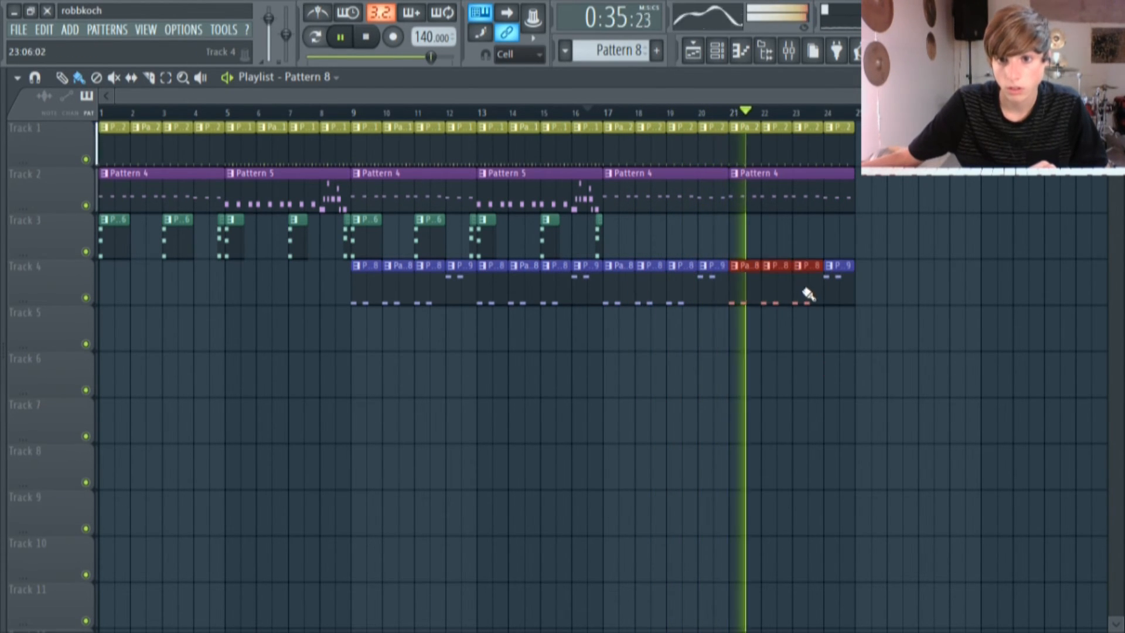
# Add short Pattern 6 clips at bars 17, 19, 21 and 23 on Track 3, with Pattern 7 clips ending bars 20 and 24
pyautogui.click(573, 114)
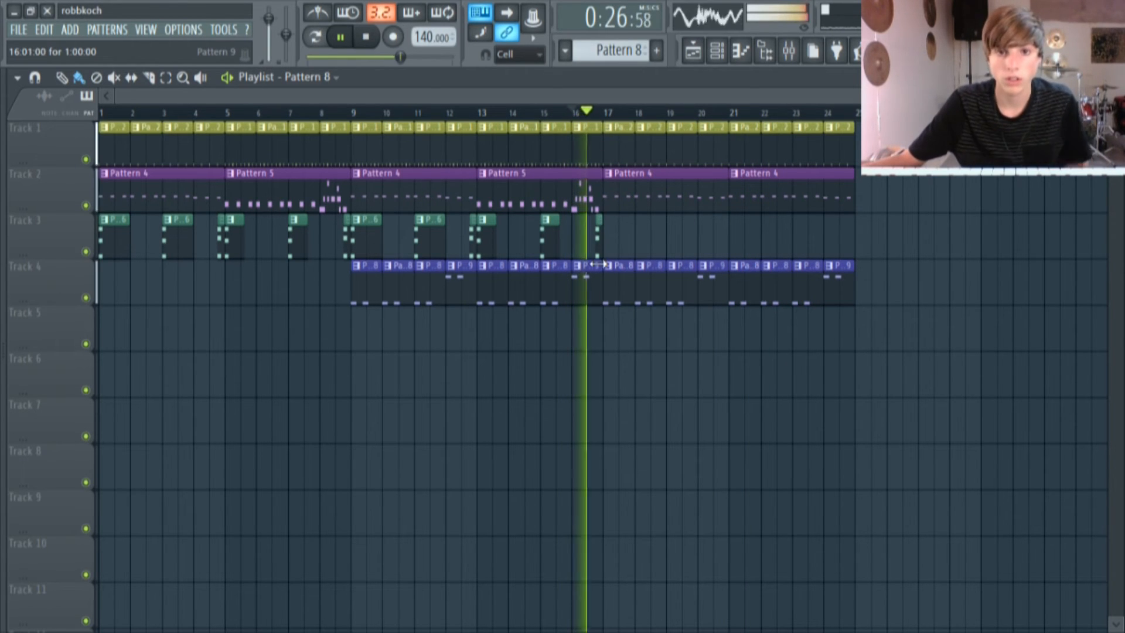
pyautogui.click(544, 242)
pyautogui.click(615, 241)
pyautogui.click(341, 37)
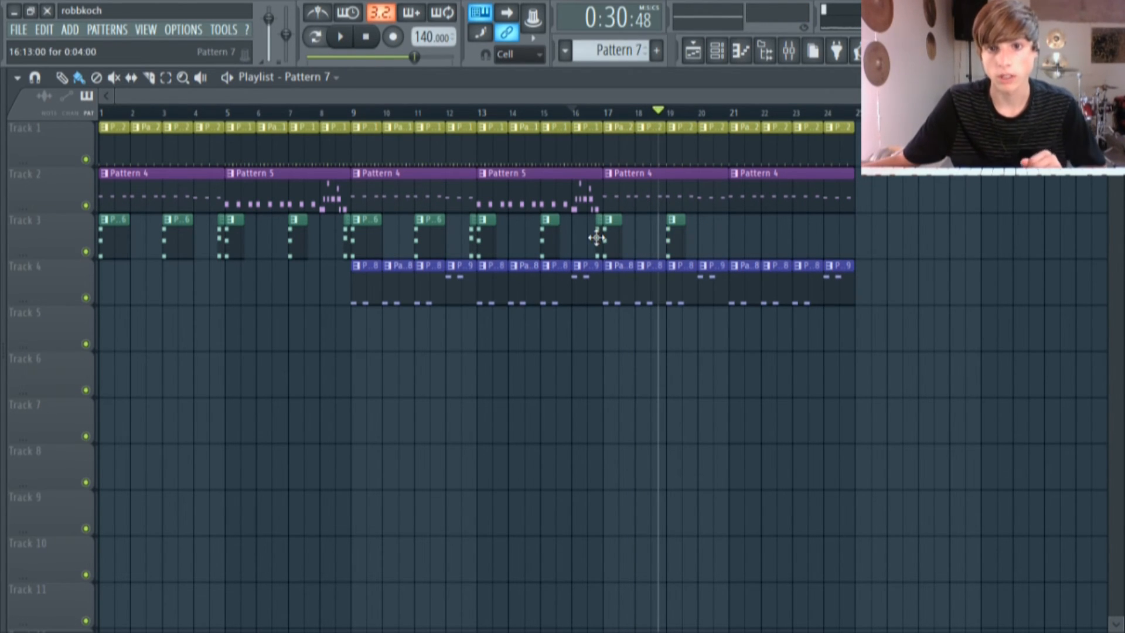
pyautogui.scroll(3, 731, 252)
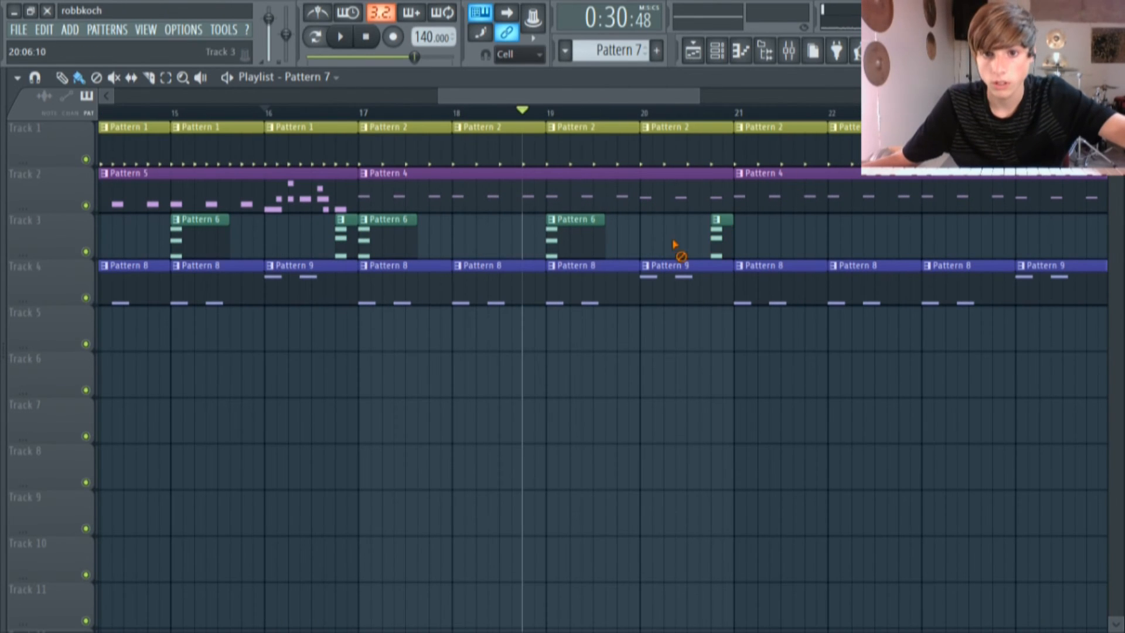
pyautogui.scroll(-3, 758, 284)
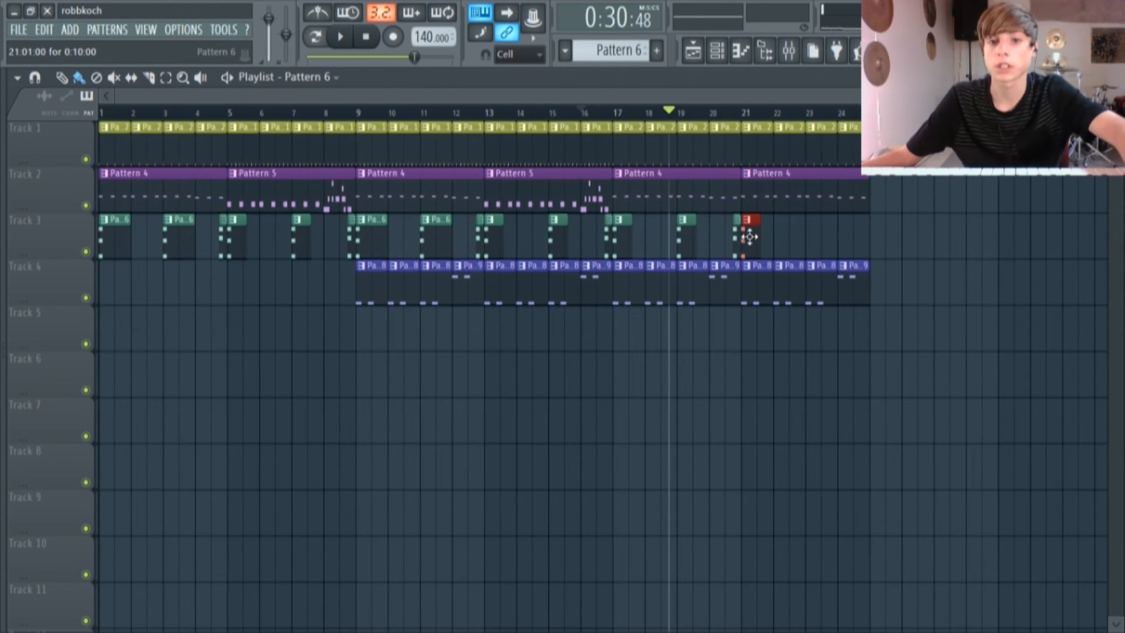
pyautogui.scroll(3, 803, 246)
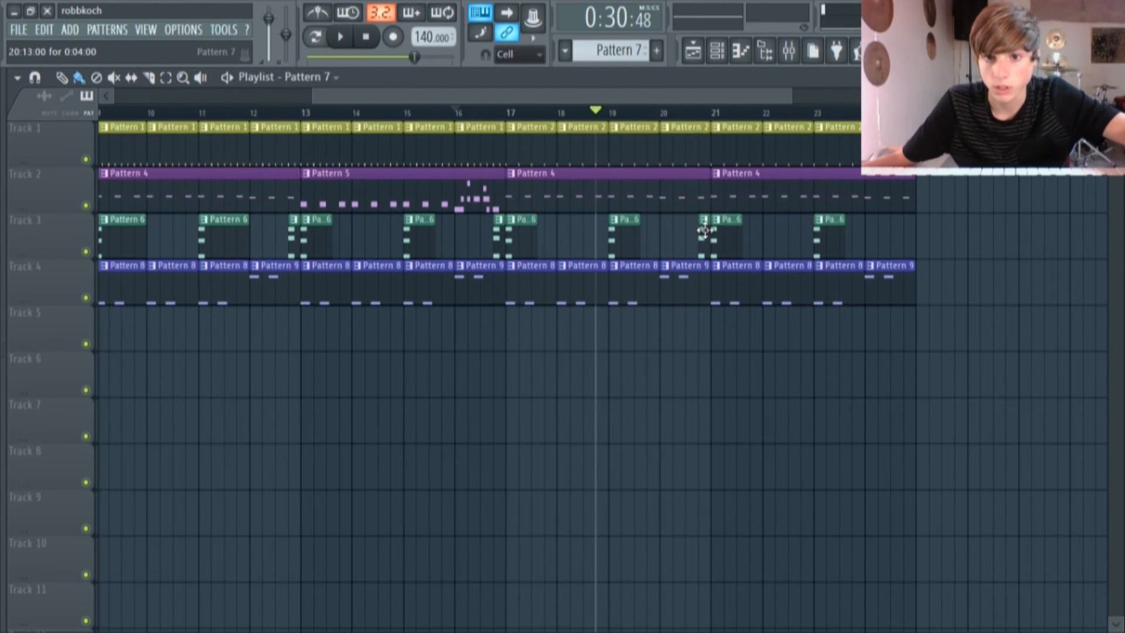
# Select bars 17 to 24 and create an automation clip for Harmor #2's pluck time over that range
pyautogui.moveTo(521, 120); pyautogui.dragTo(921, 120)
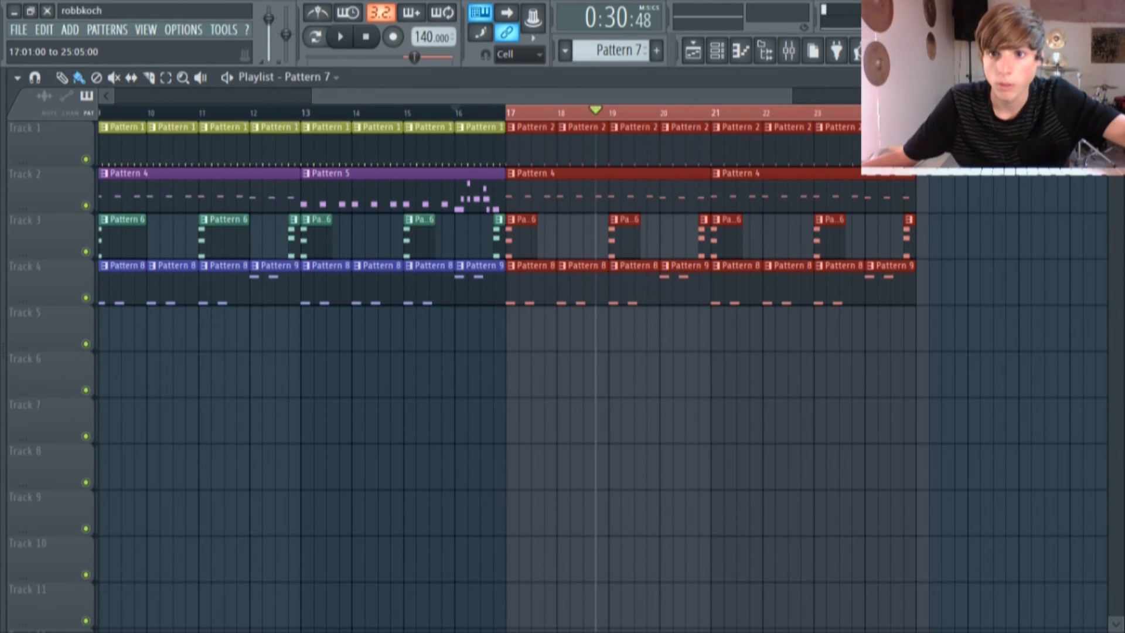
pyautogui.click(716, 51)
pyautogui.click(257, 314)
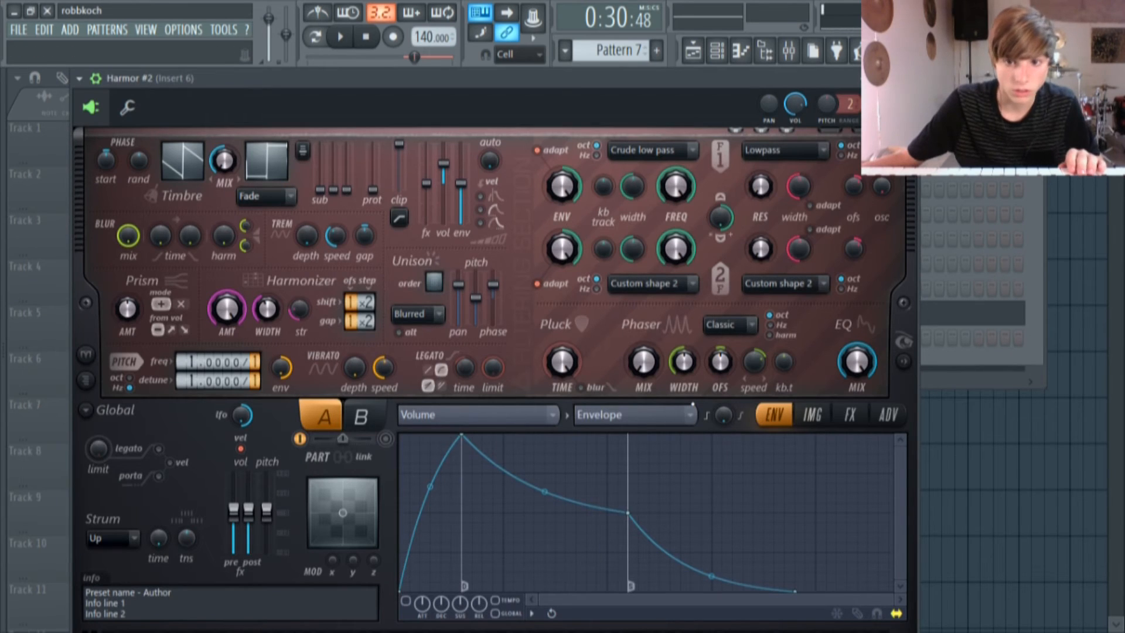
pyautogui.rightClick(561, 362)
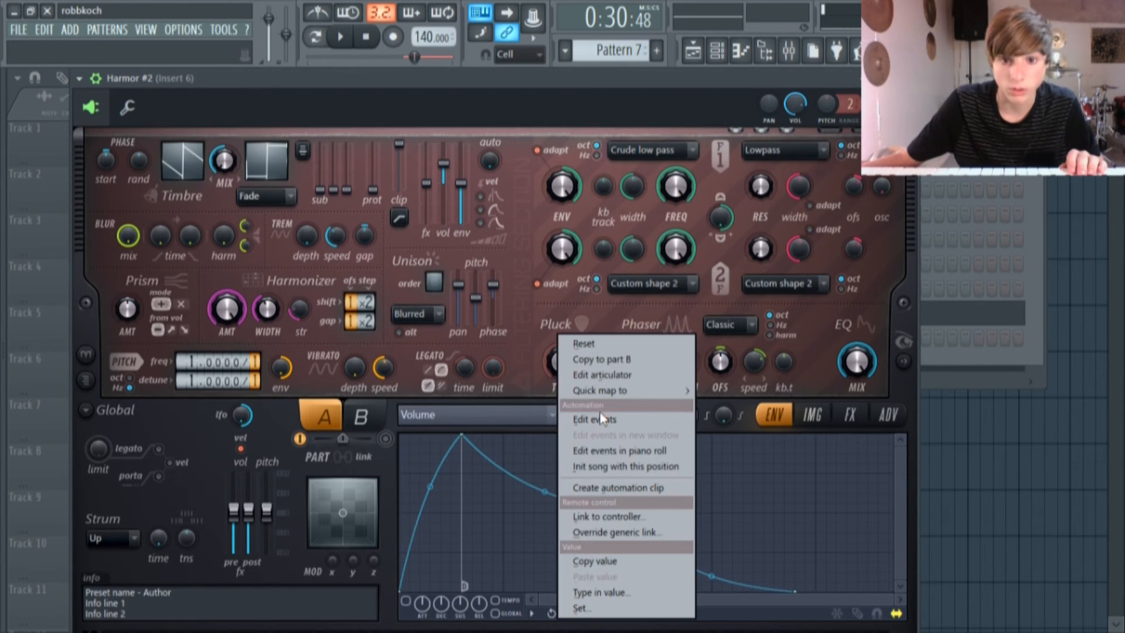
pyautogui.click(619, 488)
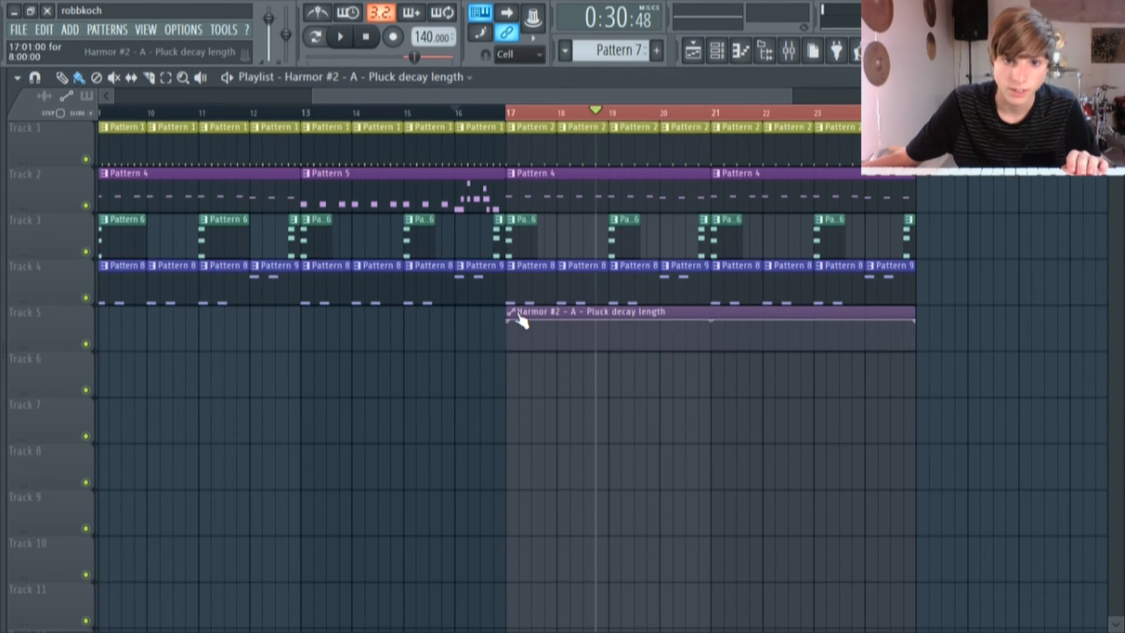
# Shape the pluck automation on Track 5 to slope from about 68% at bar 17 down to the minimum at its end
pyautogui.moveTo(510, 319); pyautogui.dragTo(508, 350)
pyautogui.moveTo(918, 320); pyautogui.dragTo(890, 366)
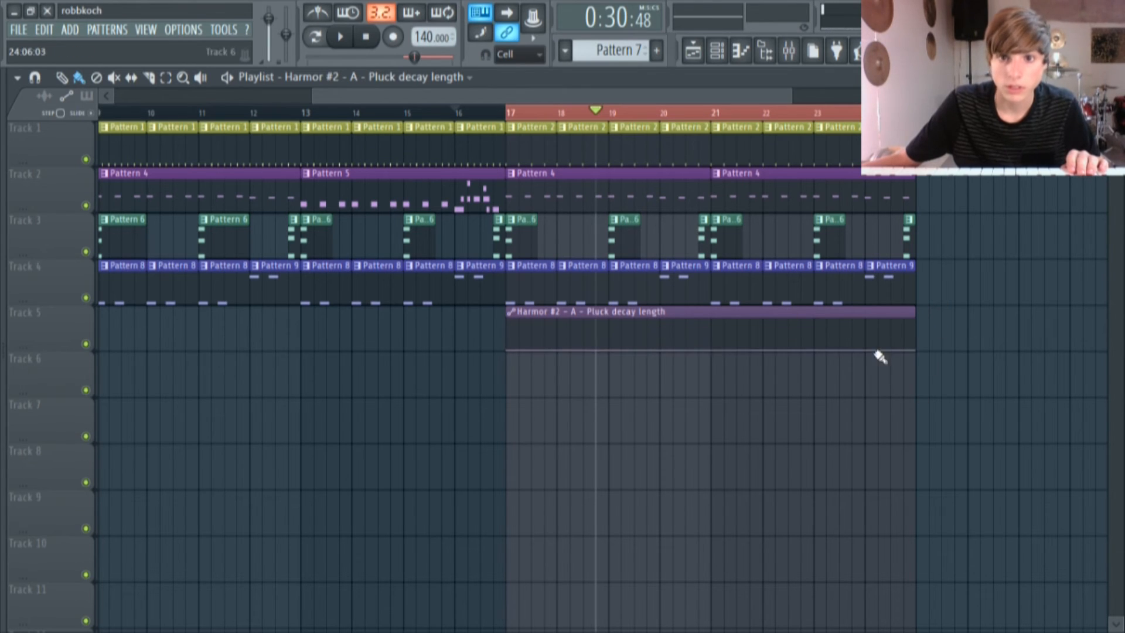
pyautogui.keyDown('ctrl'); pyautogui.click(543, 106); pyautogui.keyUp('ctrl')
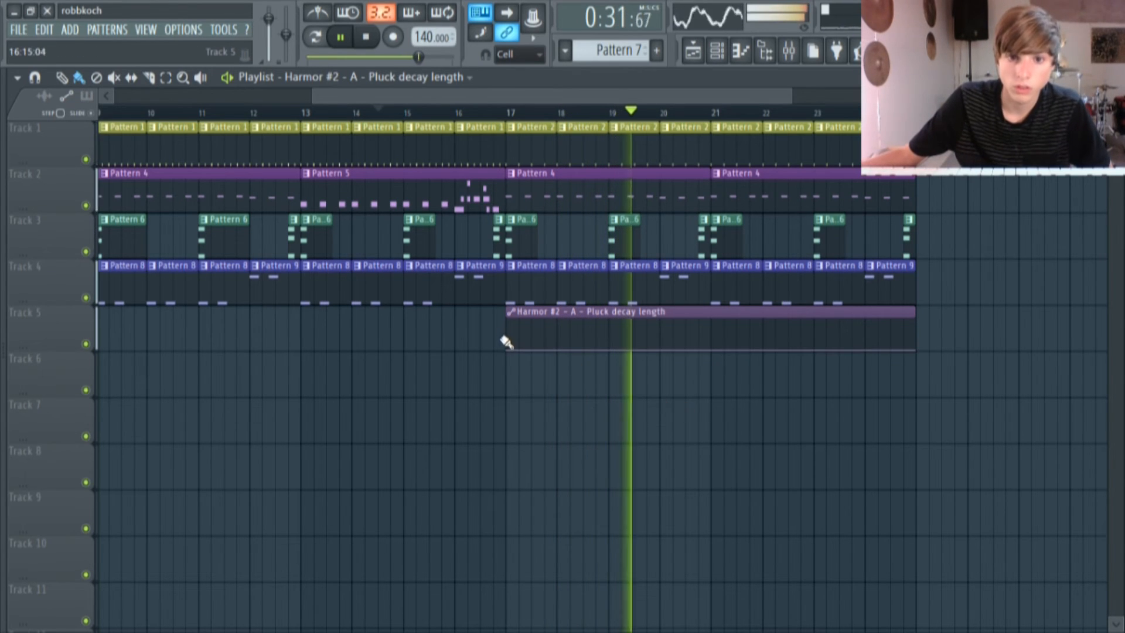
pyautogui.moveTo(508, 350); pyautogui.dragTo(510, 332)
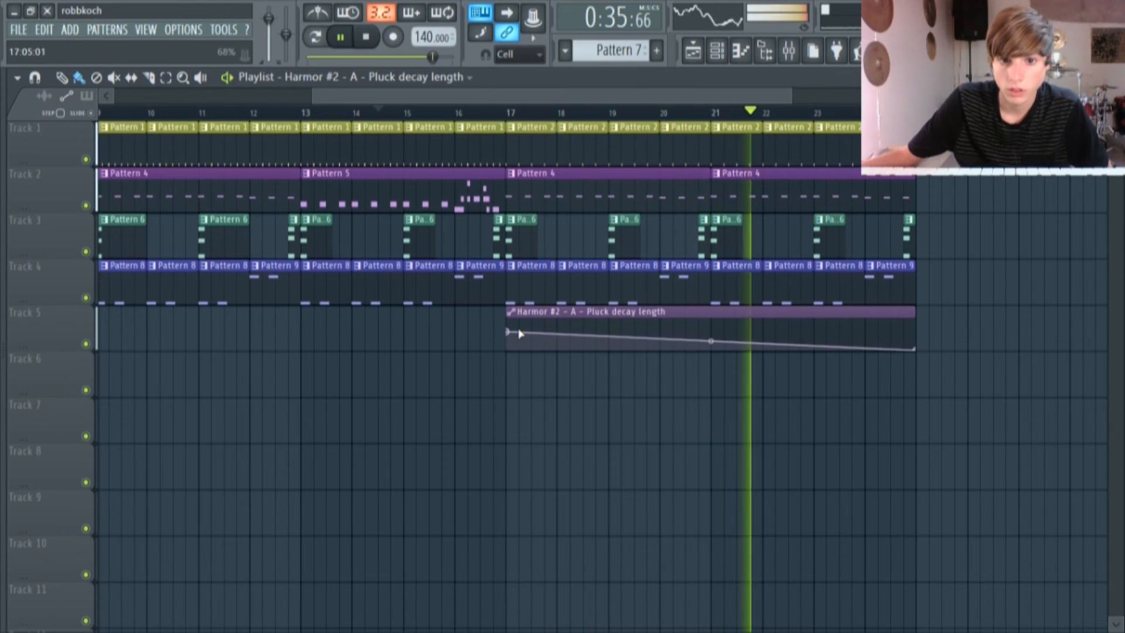
# Flatten the pluck automation on Track 5 to a constant level matching its lowered start point, and replay it from bar 16
pyautogui.moveTo(509, 332); pyautogui.dragTo(509, 335)
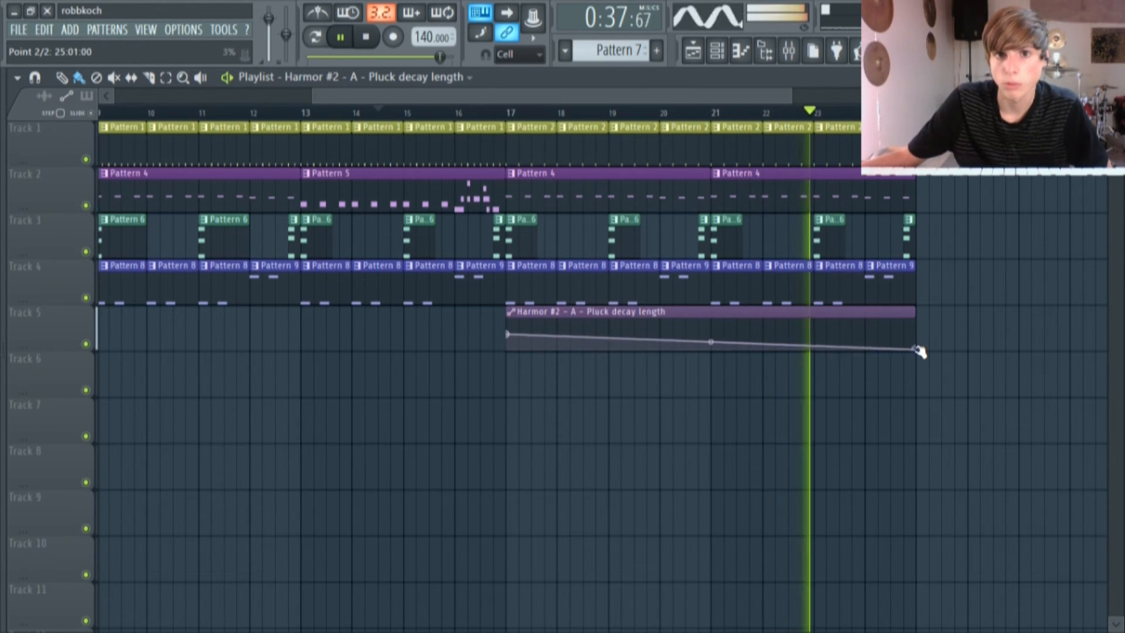
pyautogui.moveTo(913, 351); pyautogui.dragTo(914, 335)
pyautogui.click(463, 111)
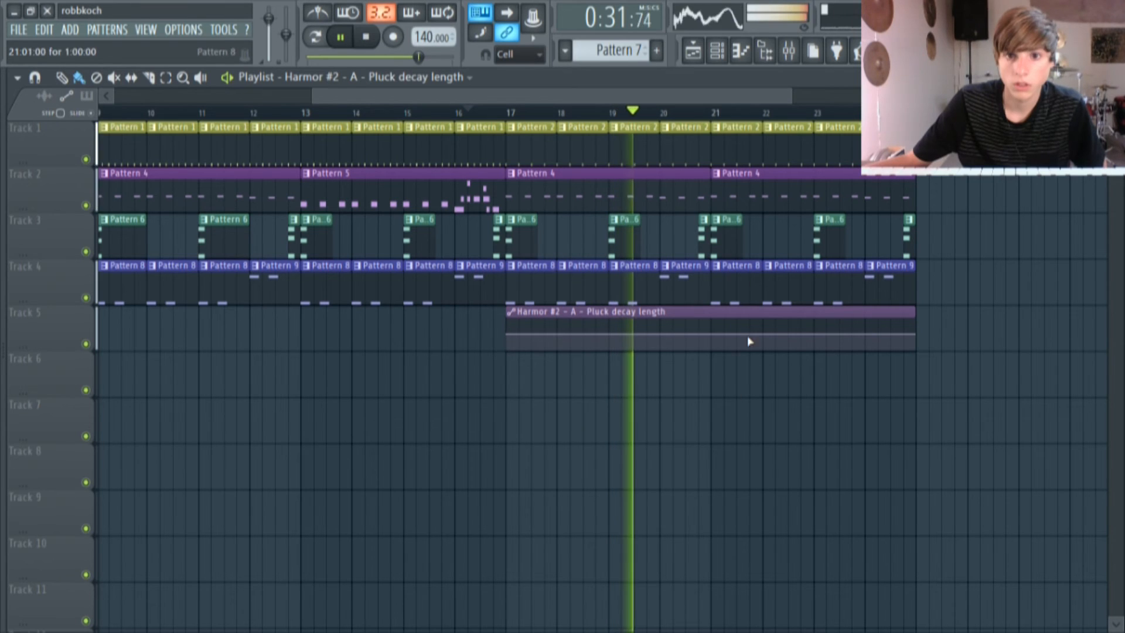
# Play the arrangement from bar 1 through the first four bars, and pause at bar 5
pyautogui.moveTo(705, 97); pyautogui.dragTo(1, 132)
pyautogui.moveTo(486, 94); pyautogui.dragTo(181, 124)
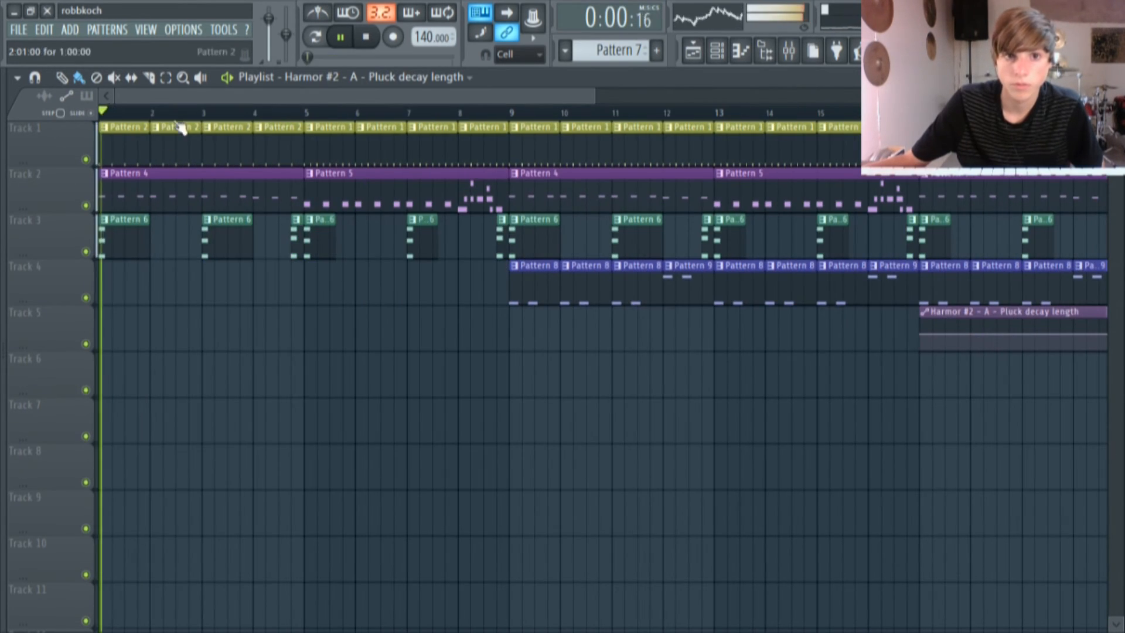
pyautogui.click(344, 39)
pyautogui.hscroll(3, 385, 176)
pyautogui.hscroll(-3, 385, 176)
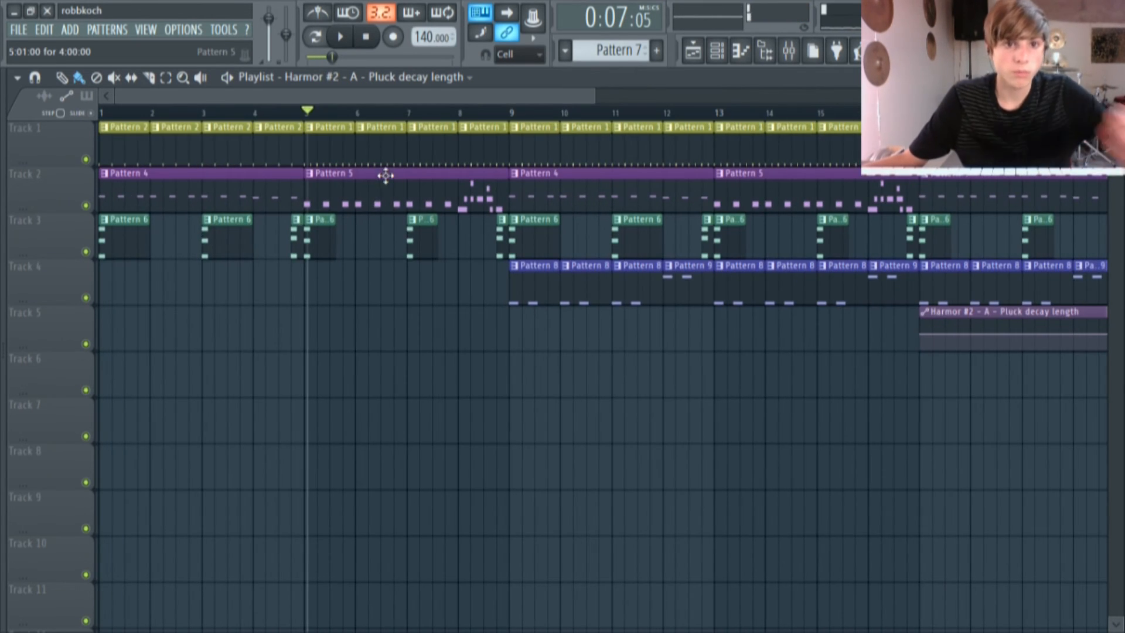
# Duplicate all clips of bars 1 to 24 and place the copy at bars 25 to 48
pyautogui.scroll(-3, 364, 248)
pyautogui.click(49, 34)
pyautogui.click(56, 85)
pyautogui.click(44, 31)
pyautogui.click(59, 101)
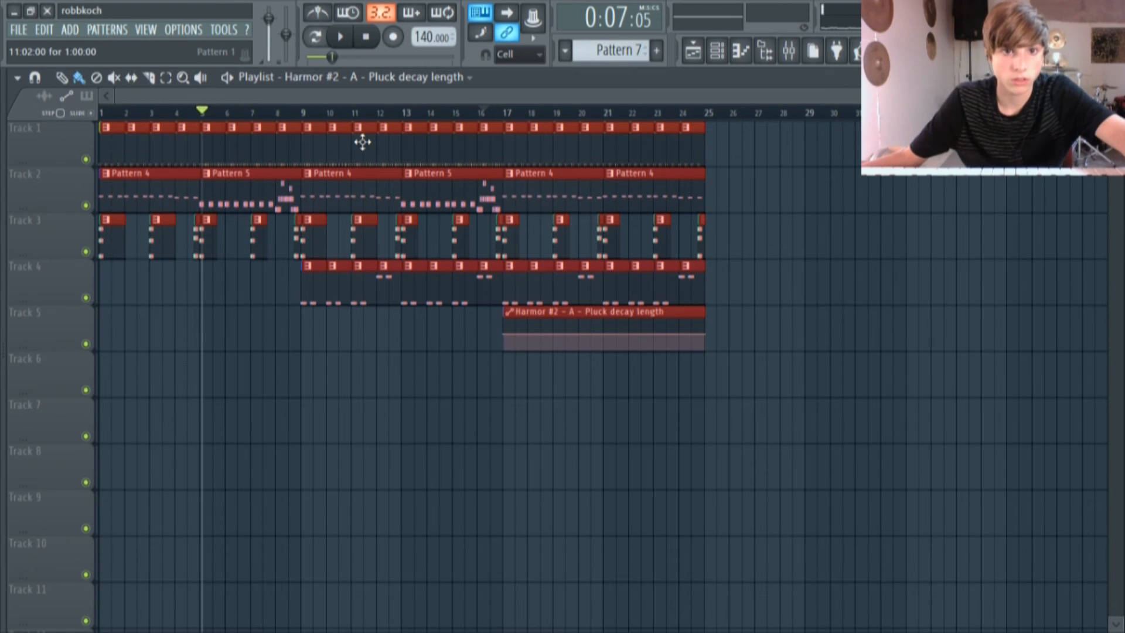
pyautogui.moveTo(338, 144); pyautogui.dragTo(945, 147)
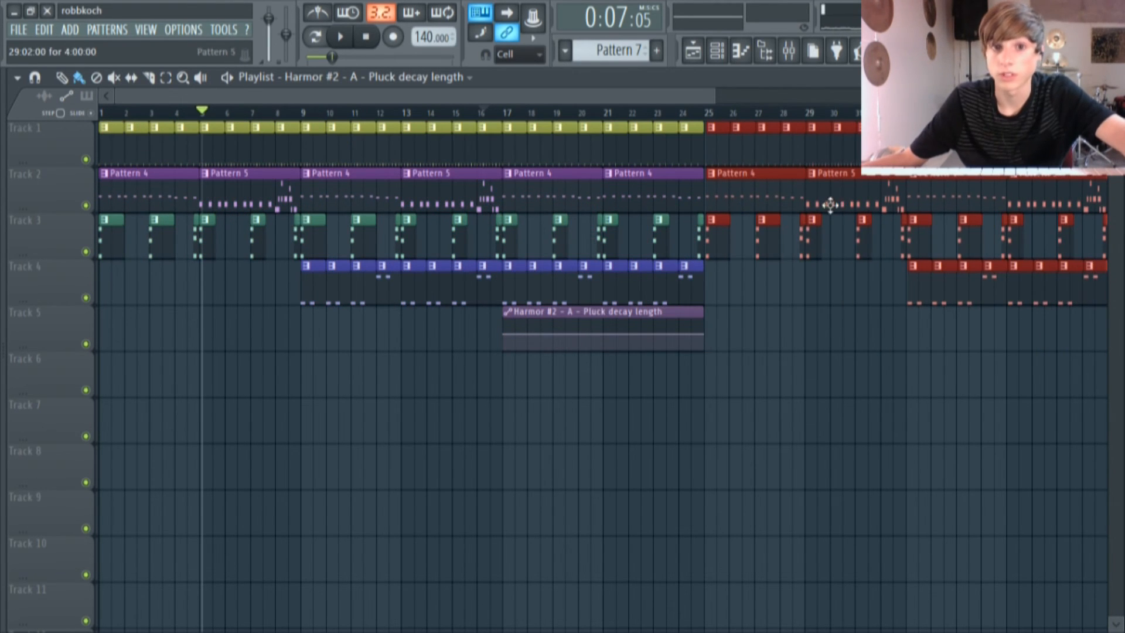
pyautogui.scroll(3, 762, 201)
pyautogui.scroll(1, 661, 200)
pyautogui.moveTo(625, 147); pyautogui.dragTo(612, 146)
pyautogui.scroll(3, 513, 237)
pyautogui.moveTo(603, 138)
pyautogui.mouseDown()
pyautogui.moveTo(633, 141)
pyautogui.moveTo(622, 147)
pyautogui.mouseUp()
pyautogui.scroll(-8, 614, 298)
pyautogui.keyDown('ctrl'); pyautogui.click(651, 334); pyautogui.keyUp('ctrl')
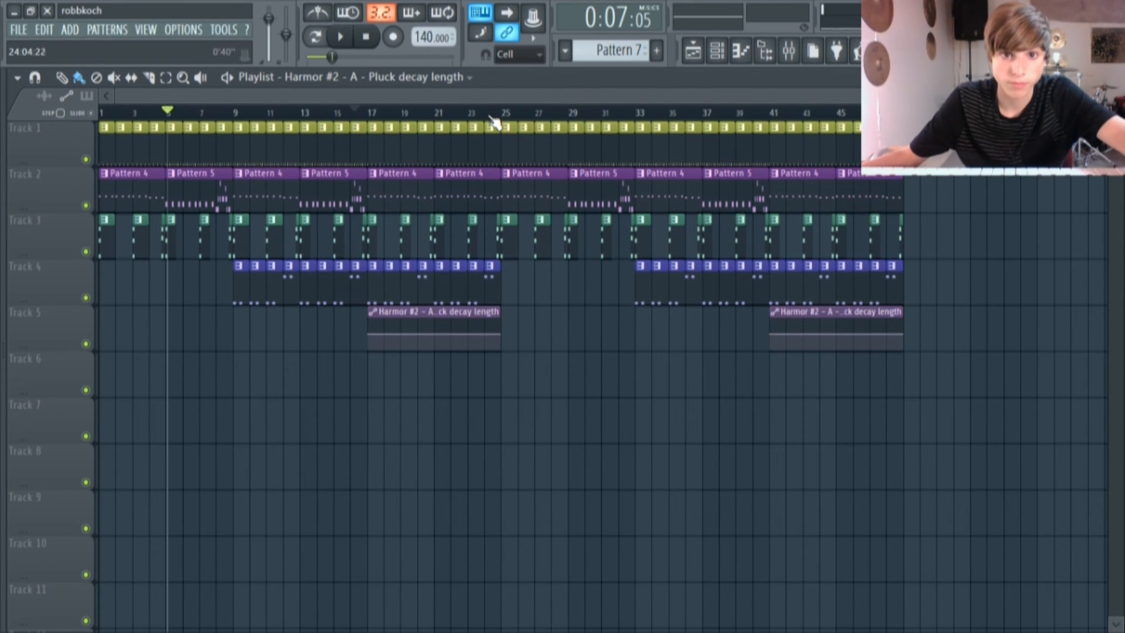
# Extend the first pluck automation clip through bar 32 and raise its end point, so it ramps up from bar 25
pyautogui.press('space')
pyautogui.scroll(2, 602, 119)
pyautogui.moveTo(727, 97); pyautogui.dragTo(577, 103)
pyautogui.moveTo(644, 312); pyautogui.dragTo(860, 306)
pyautogui.moveTo(658, 336); pyautogui.dragTo(872, 282)
pyautogui.moveTo(501, 94); pyautogui.dragTo(140, 156)
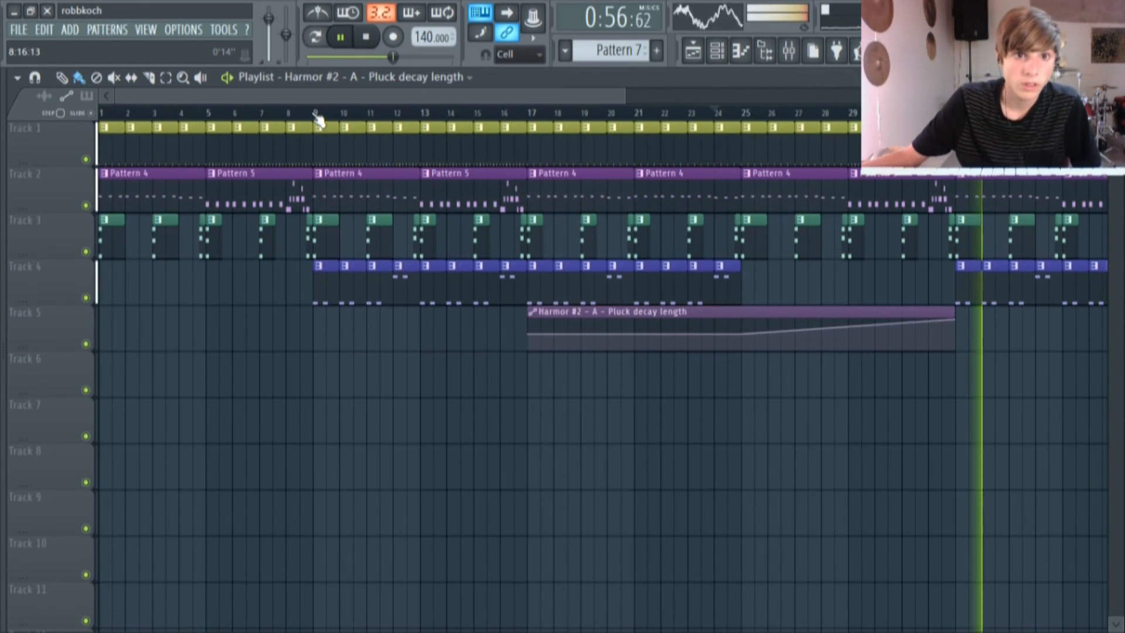
# Copy the clips of bars 1 to 8 and paste them at the song's end, filling bars 49 to 56
pyautogui.click(317, 114)
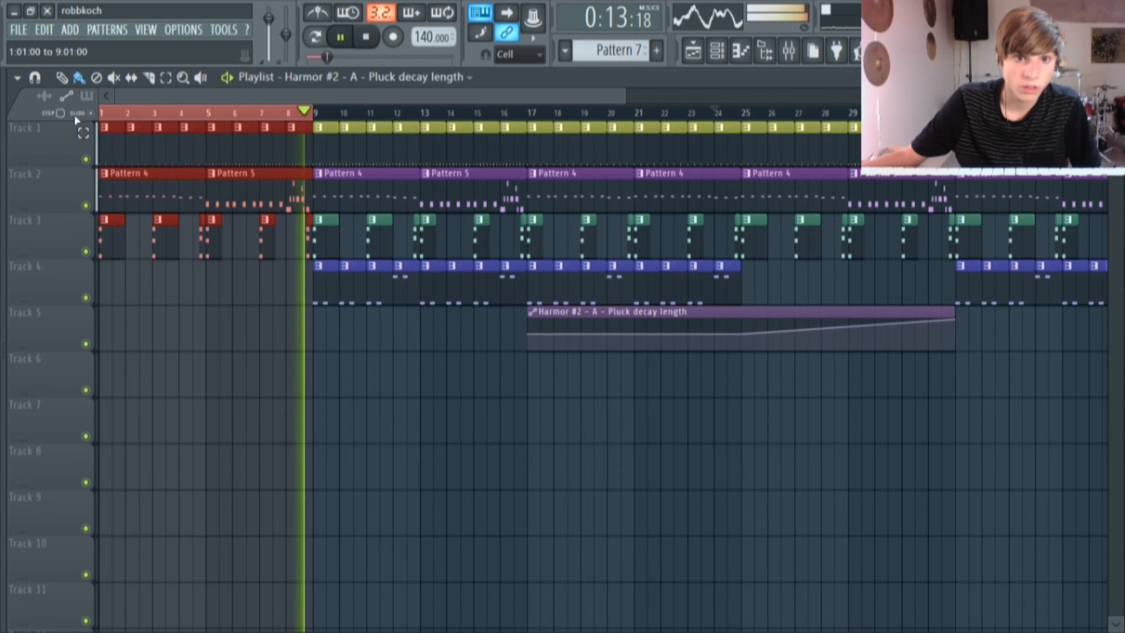
pyautogui.click(44, 30)
pyautogui.click(58, 85)
pyautogui.click(168, 79)
pyautogui.click(140, 191)
pyautogui.click(81, 78)
pyautogui.click(242, 113)
pyautogui.moveTo(265, 98); pyautogui.dragTo(751, 170)
pyautogui.click(44, 30)
pyautogui.click(58, 96)
pyautogui.moveTo(222, 141); pyautogui.dragTo(506, 163)
pyautogui.moveTo(704, 101); pyautogui.dragTo(293, 104)
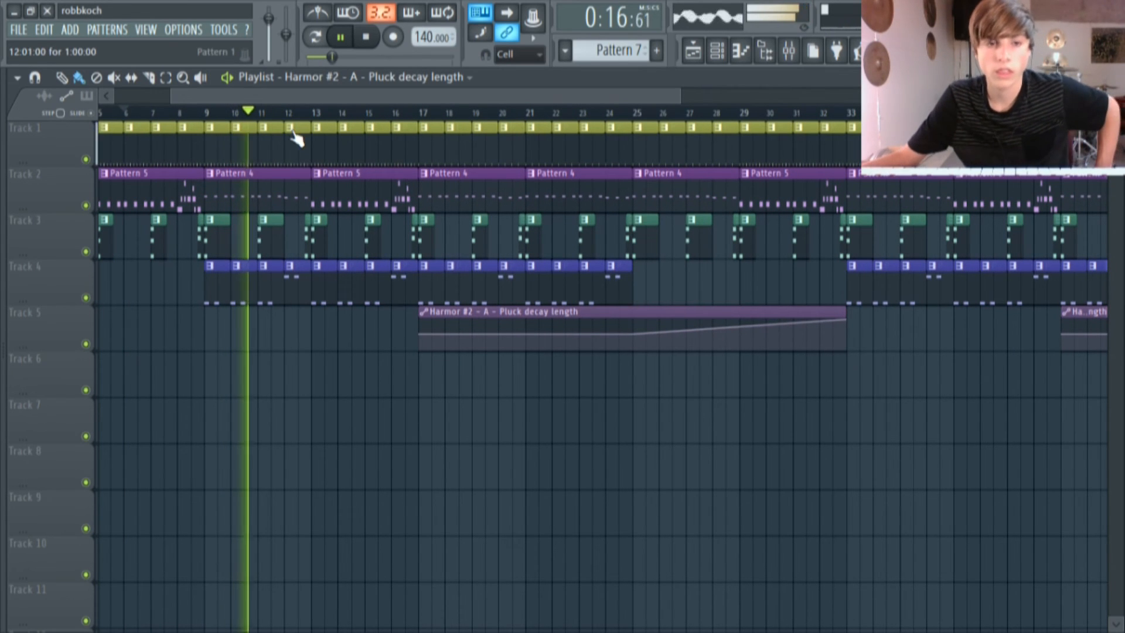
# Lower the volume of mixer Insert 4 slightly, to about the level of Insert 5's fader
pyautogui.click(813, 51)
pyautogui.click(714, 114)
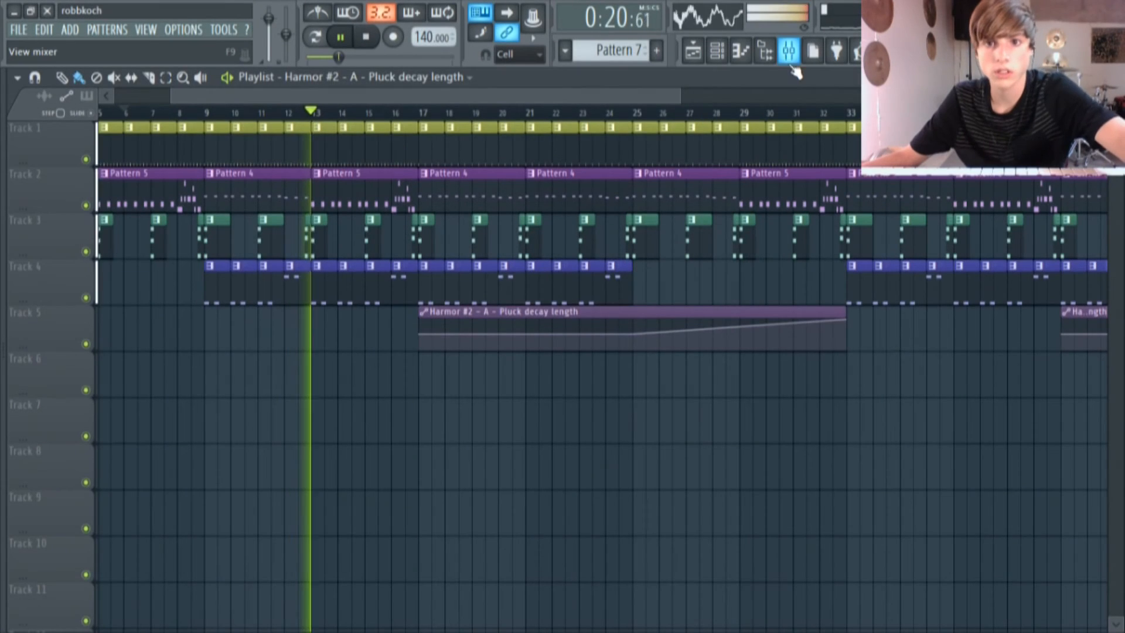
pyautogui.click(789, 52)
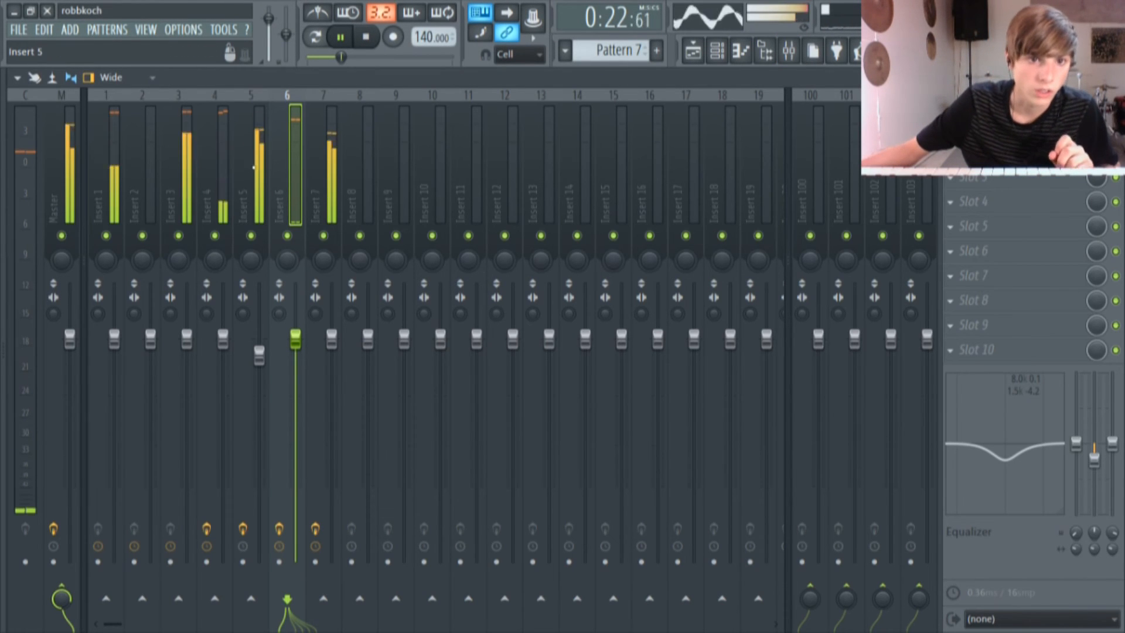
pyautogui.click(216, 176)
pyautogui.moveTo(223, 340); pyautogui.dragTo(225, 360)
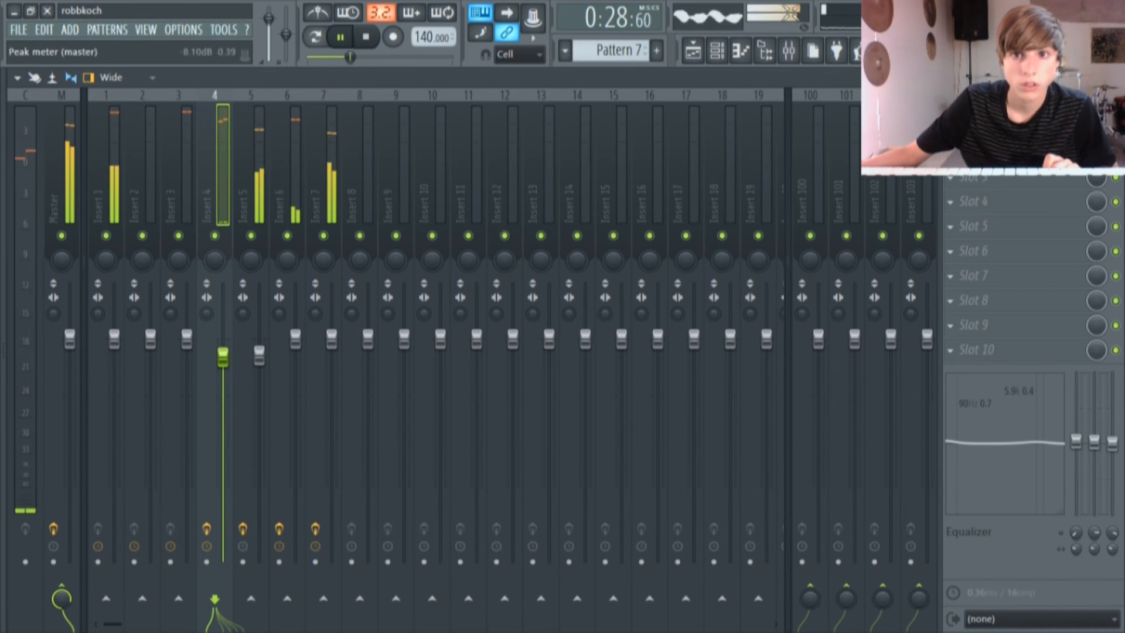
# Open the Pattern 8 notes from Track 4 to identify their synth, and raise the volume of mixer Insert 7
pyautogui.click(694, 52)
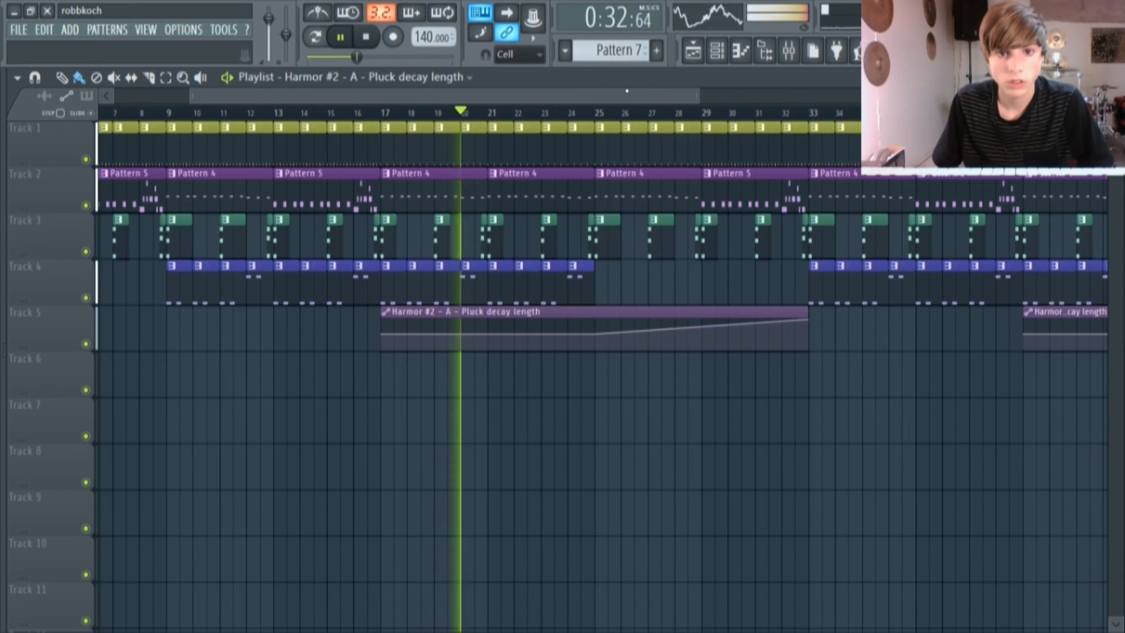
pyautogui.doubleClick(499, 294)
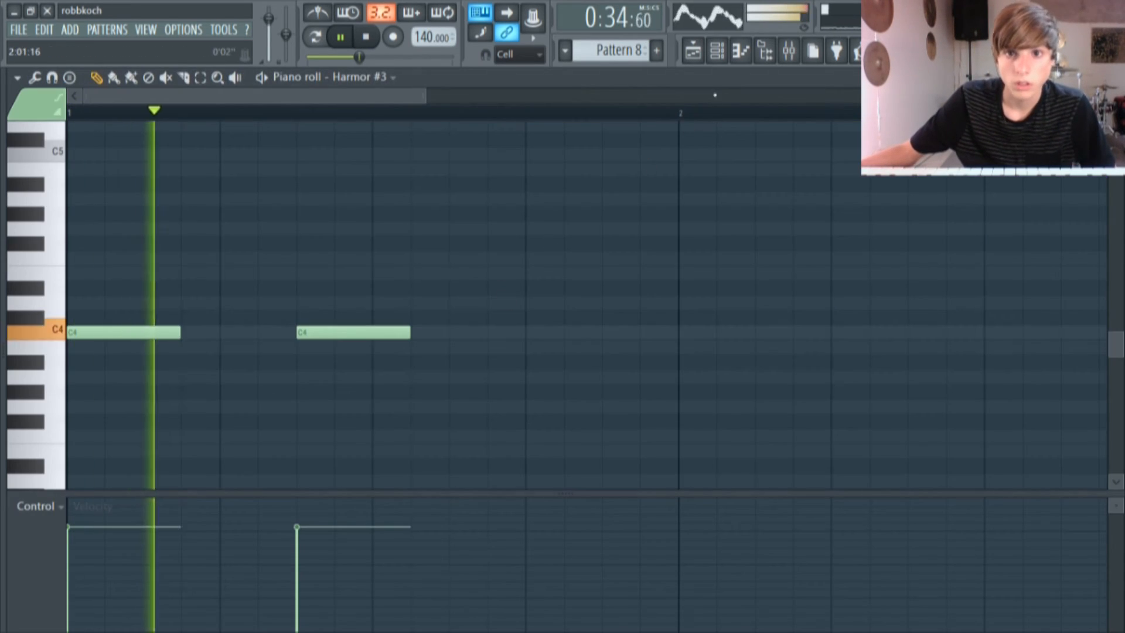
pyautogui.click(785, 53)
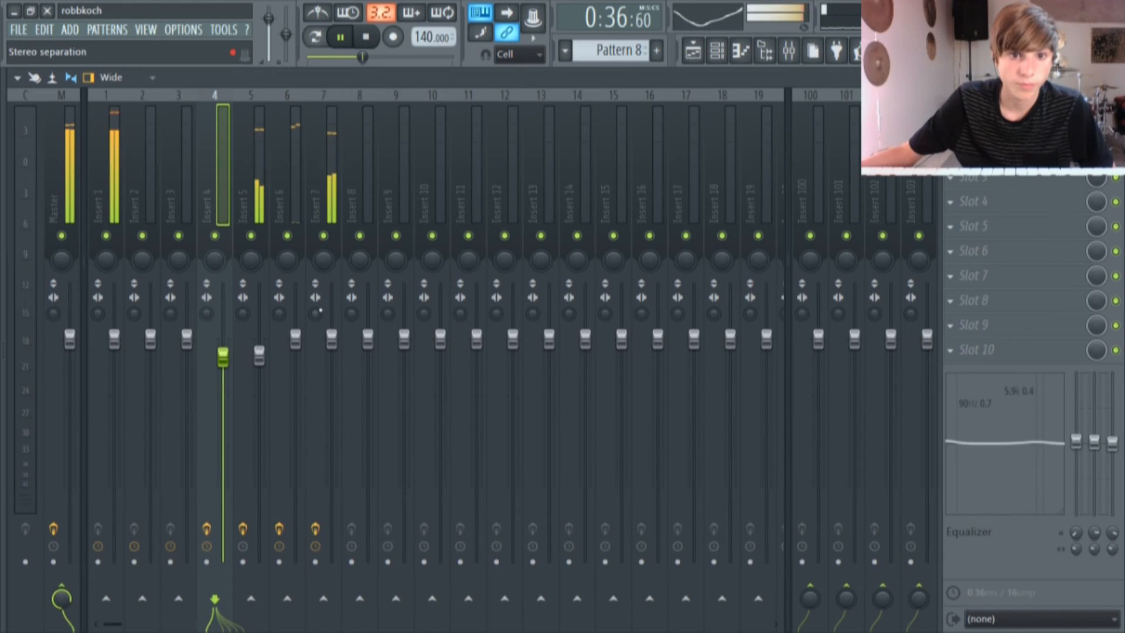
pyautogui.click(321, 311)
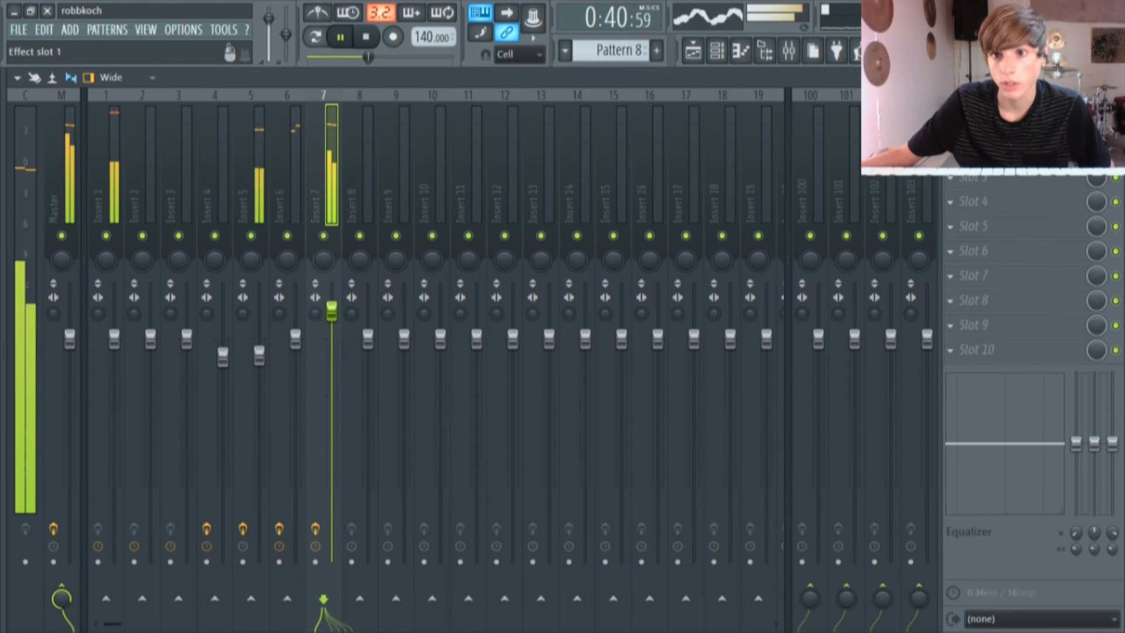
# Check the Fruity Reeverb 2 on Insert 7 and the Harmor #3 settings, and pause playback
pyautogui.click(996, 127)
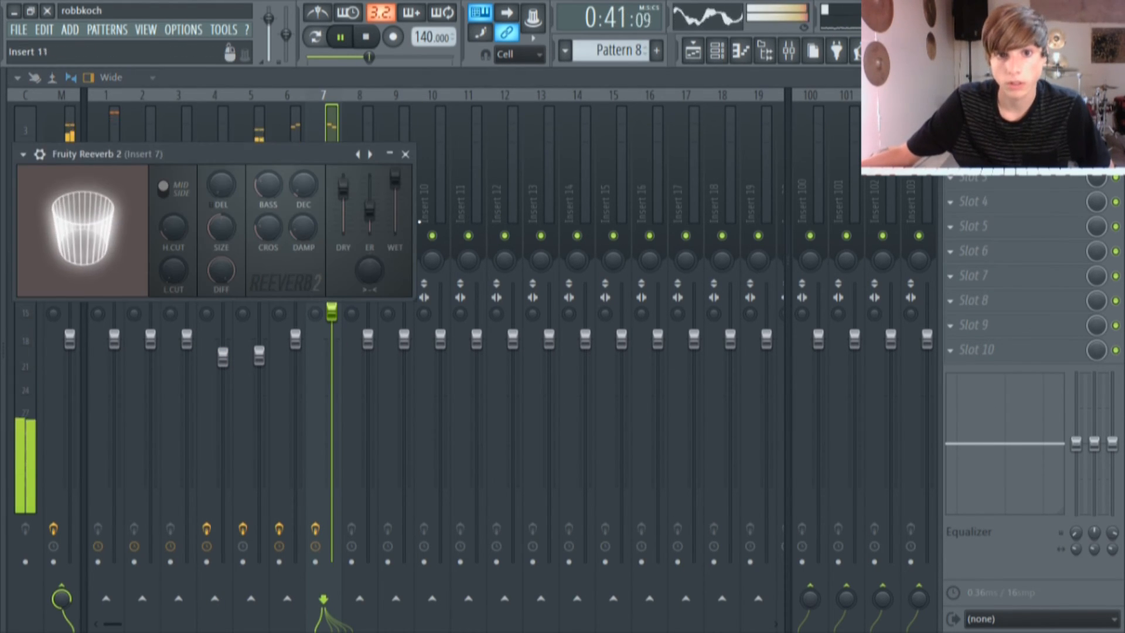
pyautogui.click(725, 49)
pyautogui.click(251, 344)
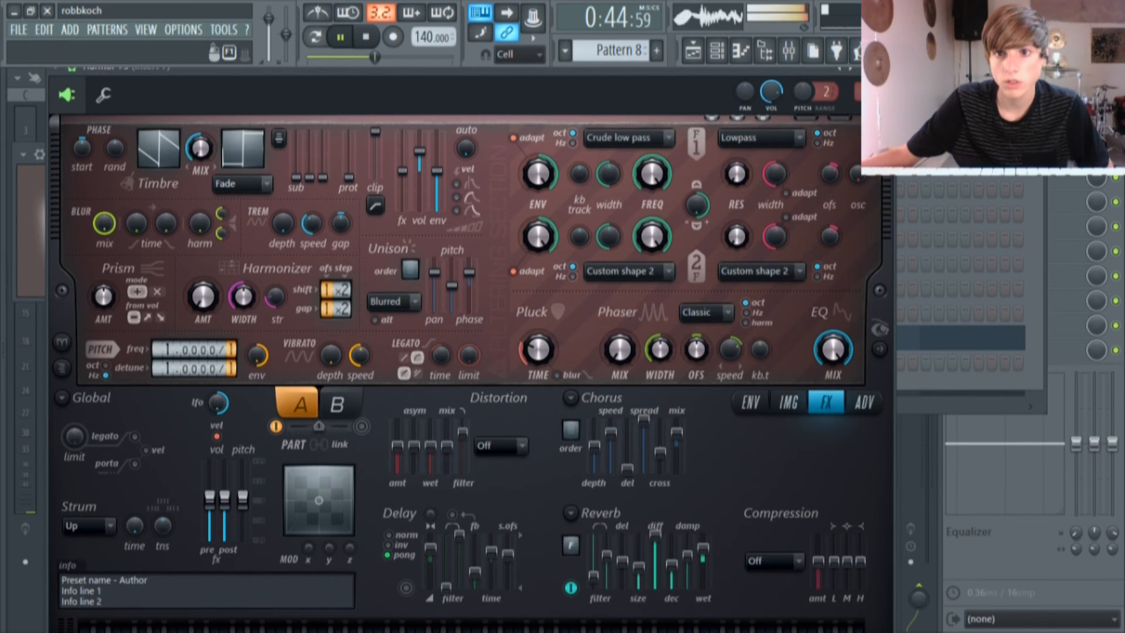
pyautogui.click(882, 66)
pyautogui.click(347, 115)
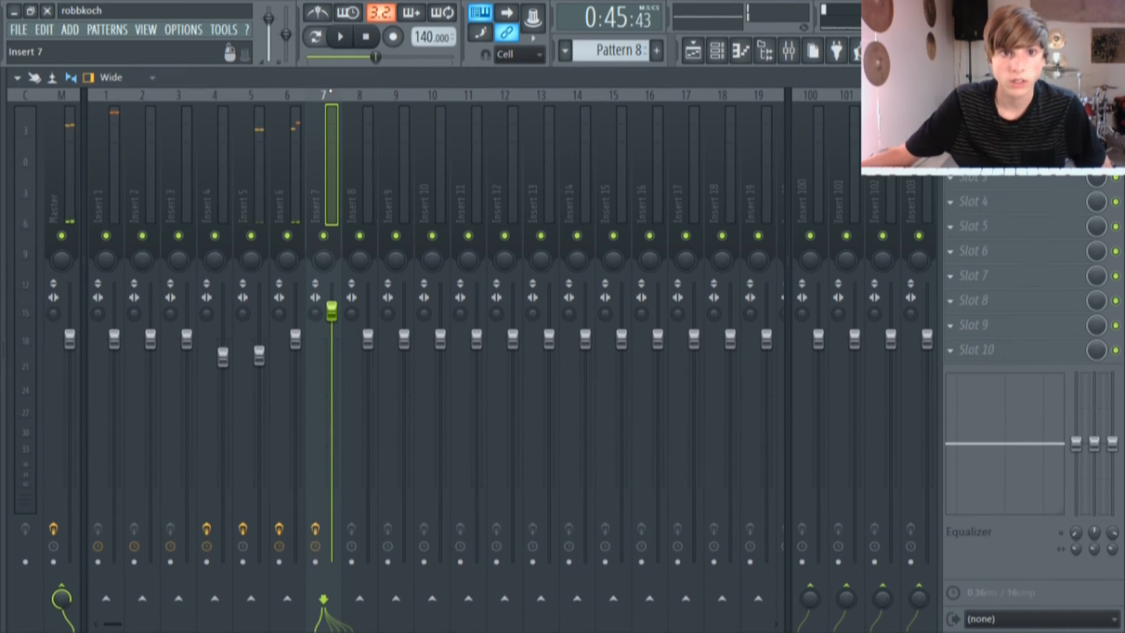
# Add a Fruity Delay Bank to the second effect slot of Insert 7 and shorten its feedback time slightly during playback
pyautogui.click(951, 152)
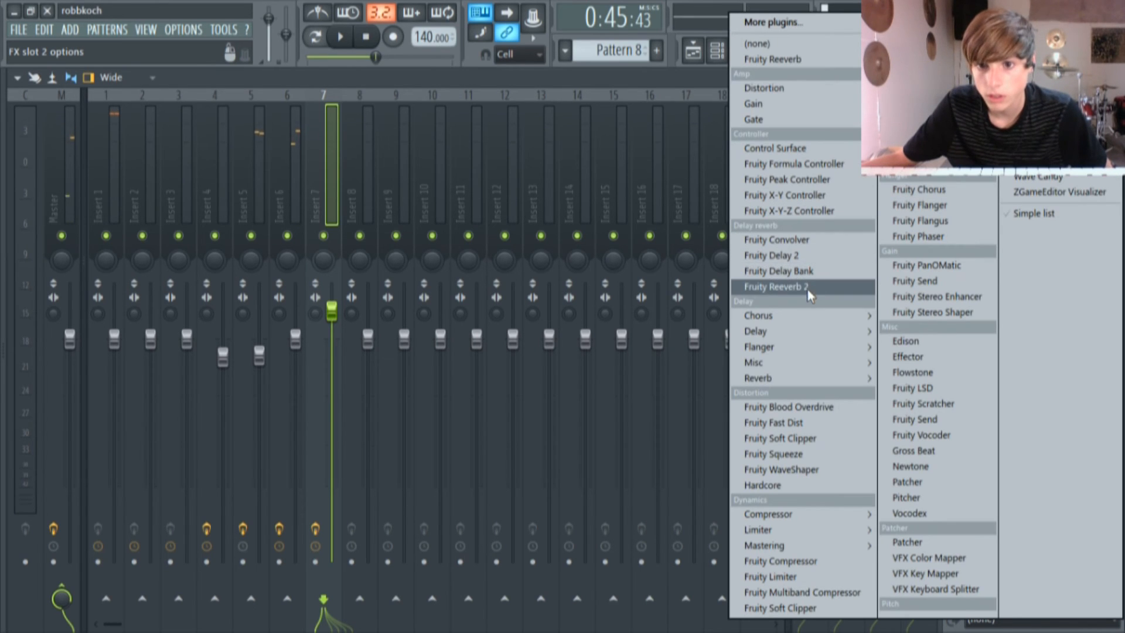
pyautogui.click(782, 271)
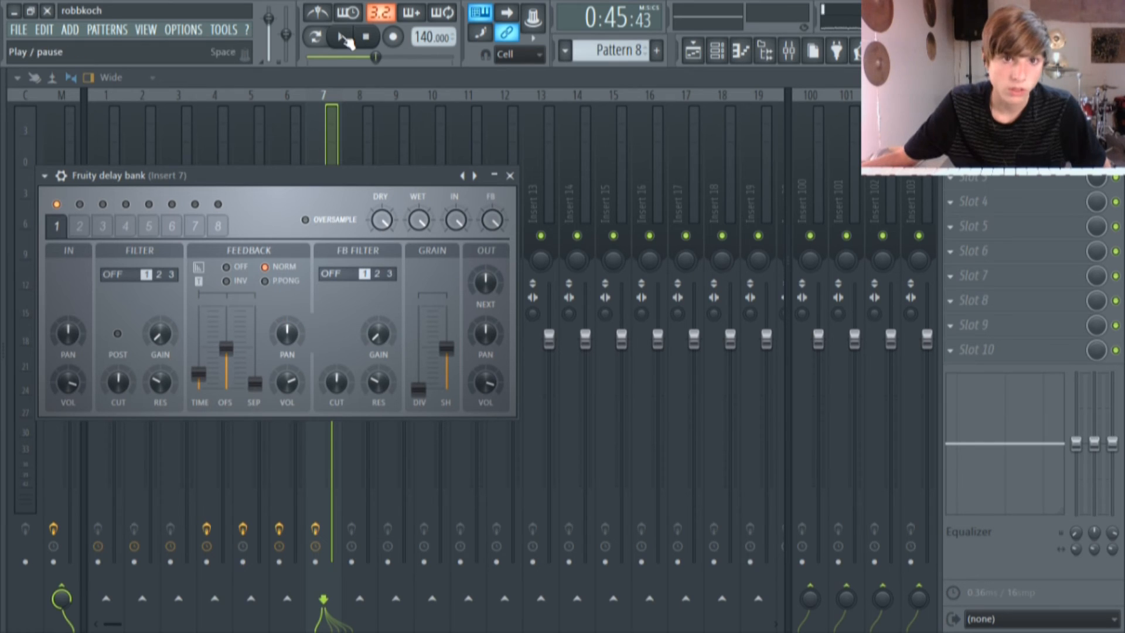
pyautogui.press('space')
pyautogui.moveTo(207, 380); pyautogui.dragTo(207, 385)
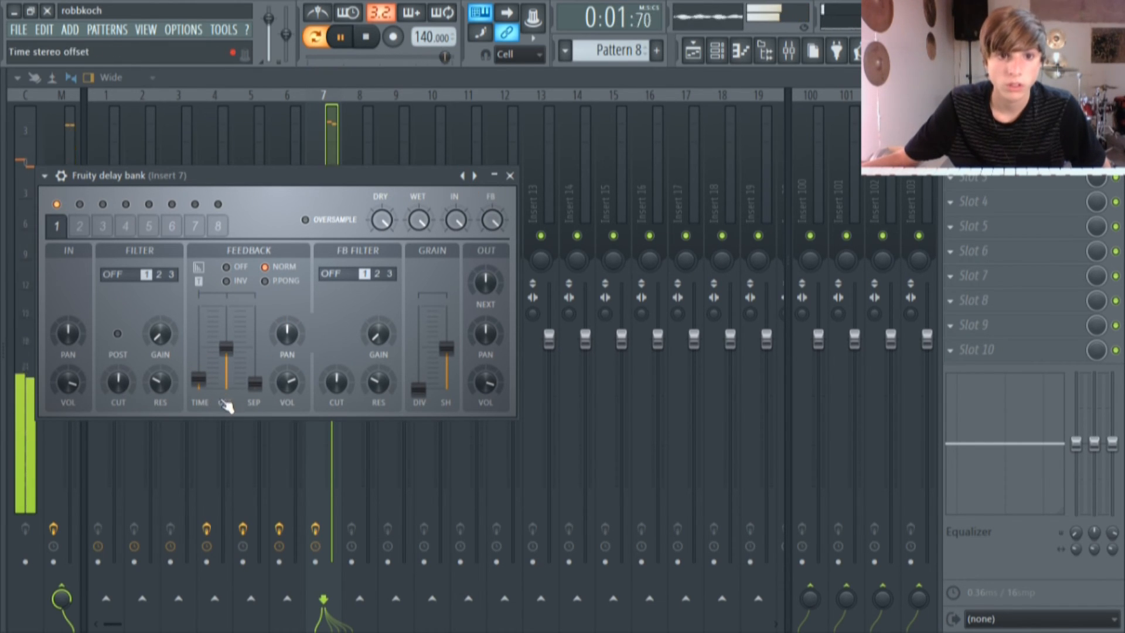
# Play the song from bar 17 and lower Insert 7's volume to slightly below the neighbouring default faders
pyautogui.click(695, 55)
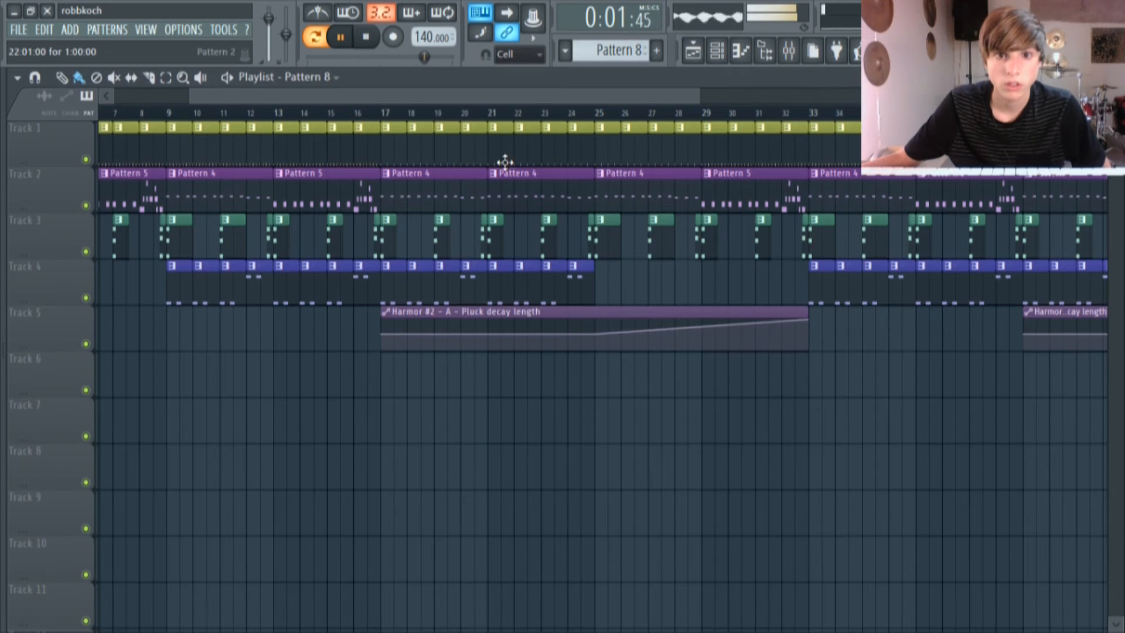
pyautogui.click(386, 116)
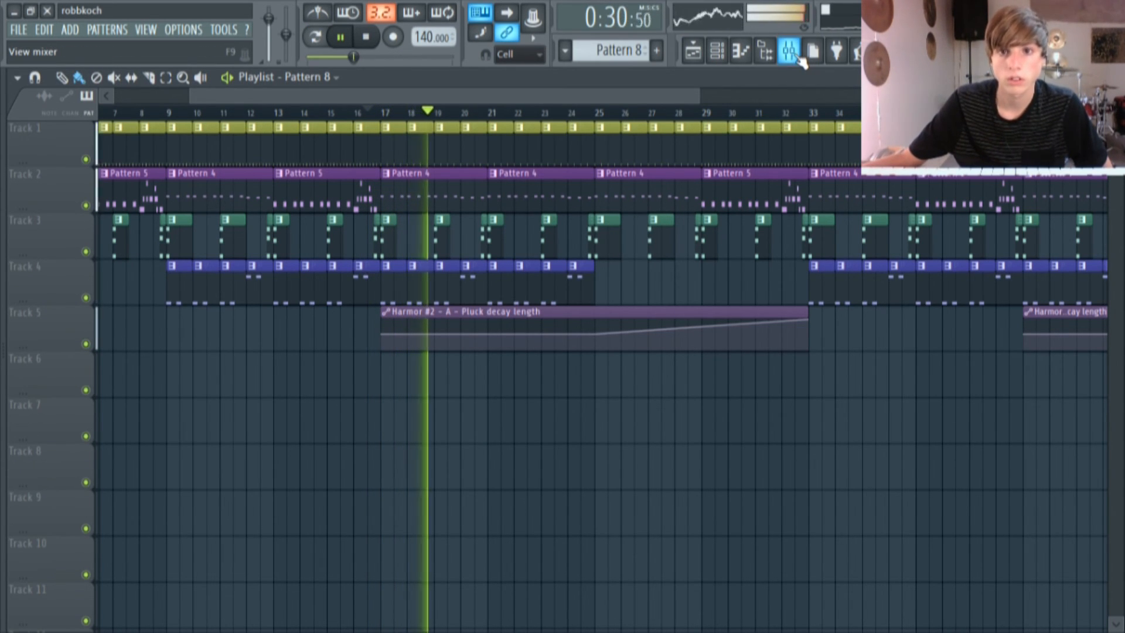
pyautogui.click(797, 55)
pyautogui.moveTo(331, 318); pyautogui.dragTo(332, 333)
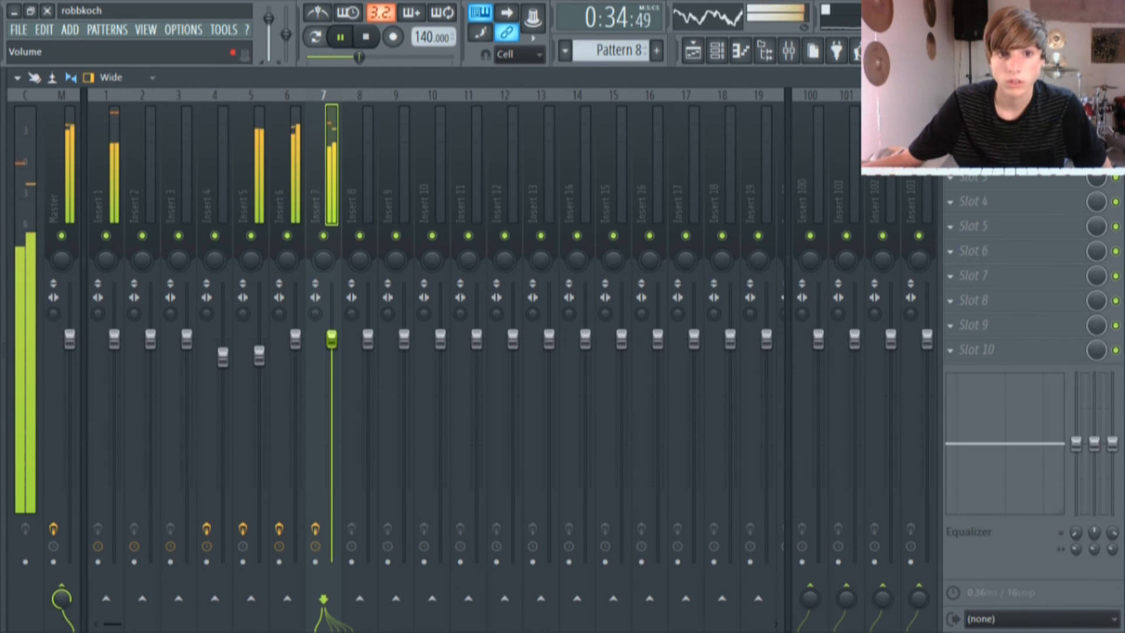
pyautogui.moveTo(333, 362); pyautogui.dragTo(333, 358)
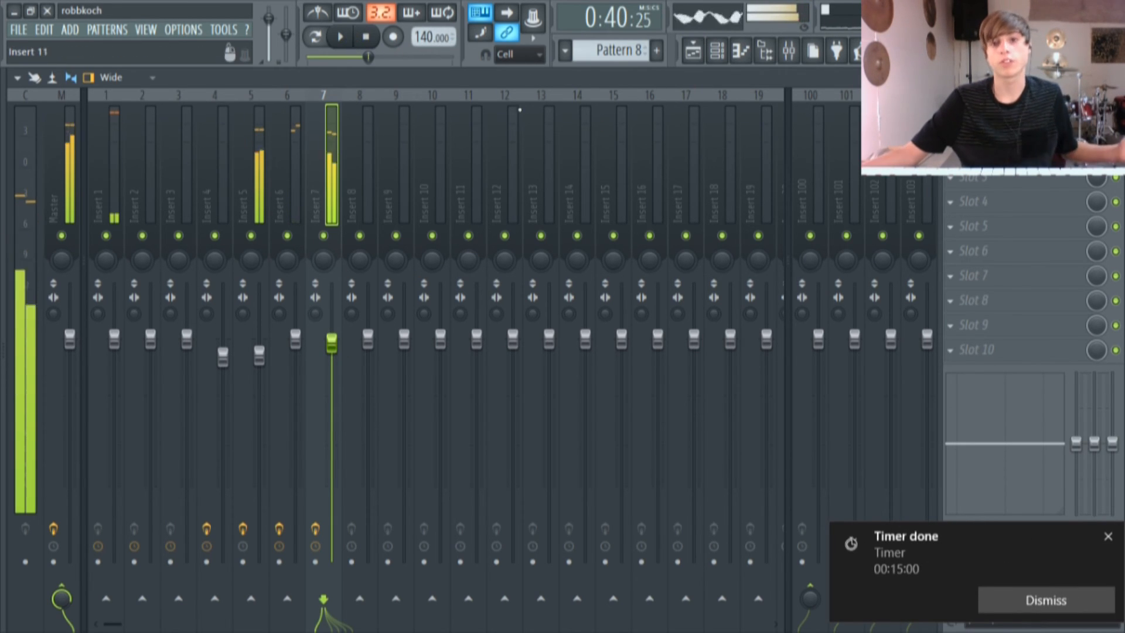
# Dismiss the timer notification and play the song from bar 1, checking the full arrangement and the mixer levels
pyautogui.click(1061, 609)
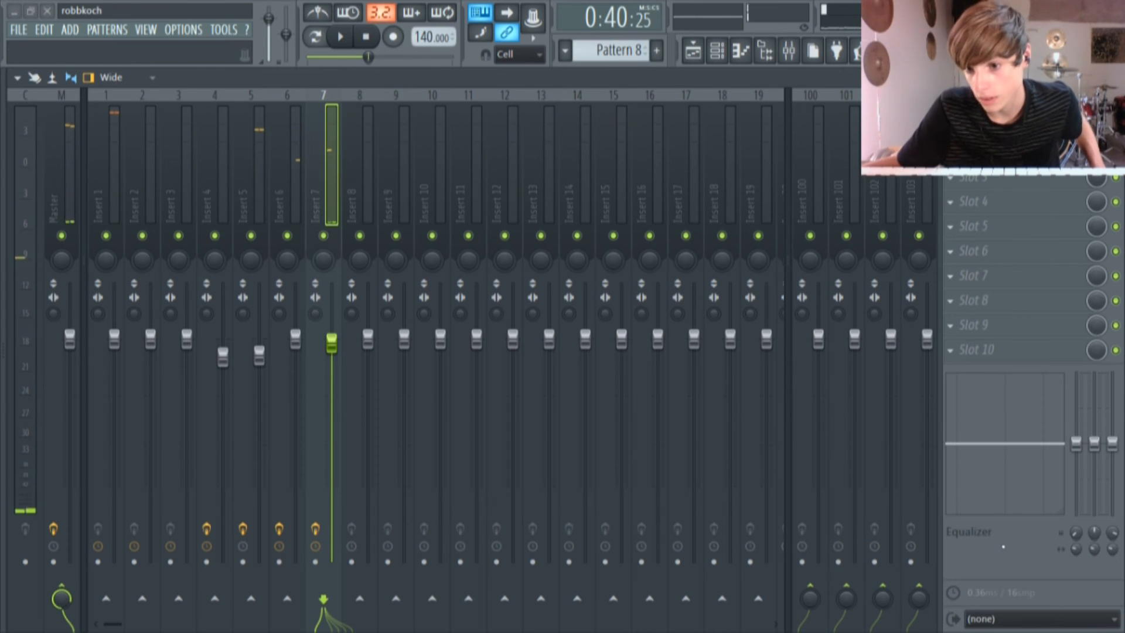
pyautogui.click(706, 52)
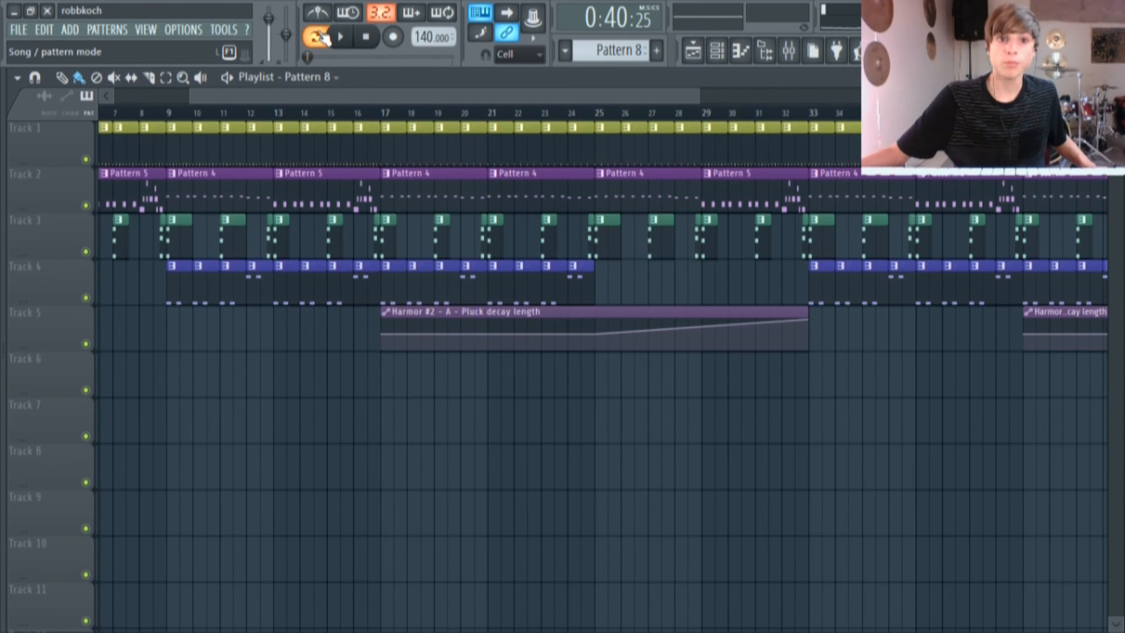
pyautogui.moveTo(472, 95); pyautogui.dragTo(281, 97)
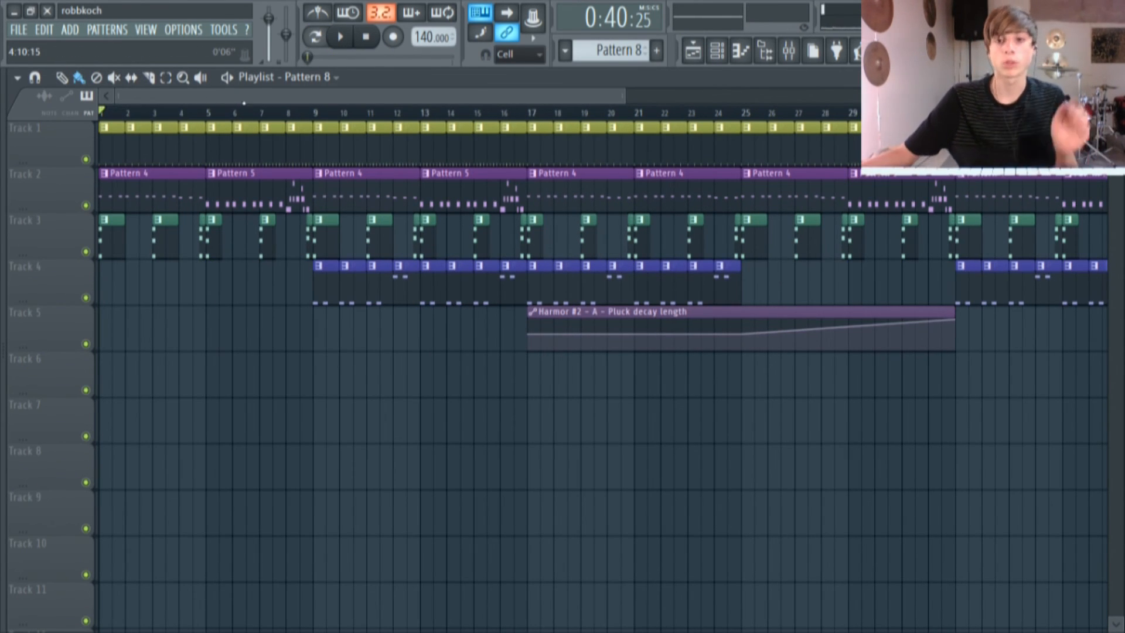
pyautogui.scroll(-3, 492, 160)
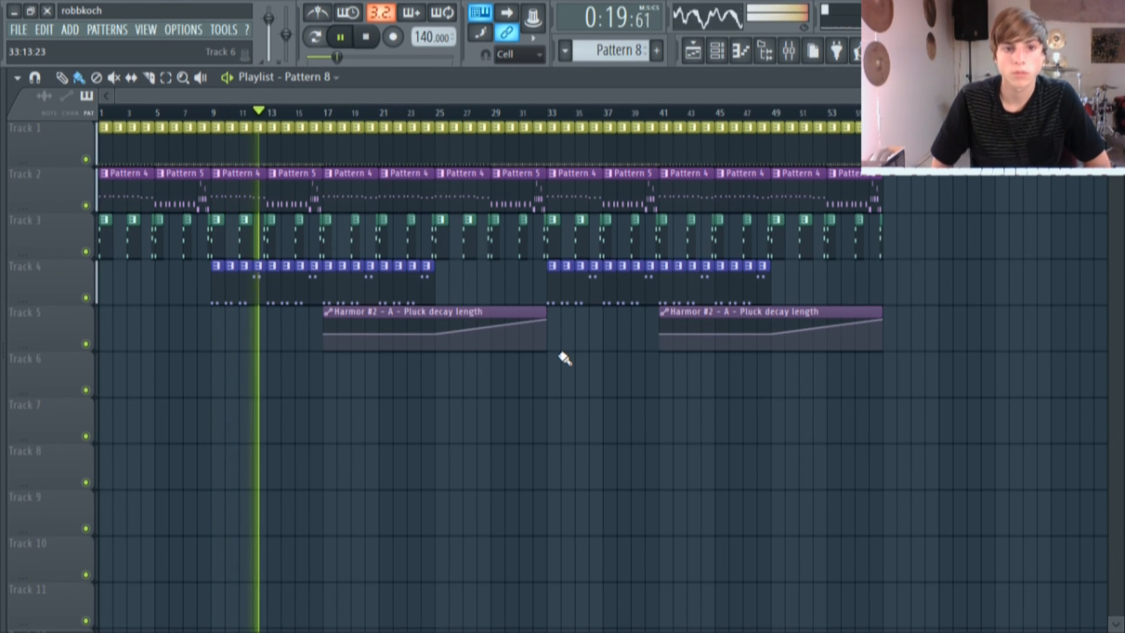
pyautogui.click(789, 51)
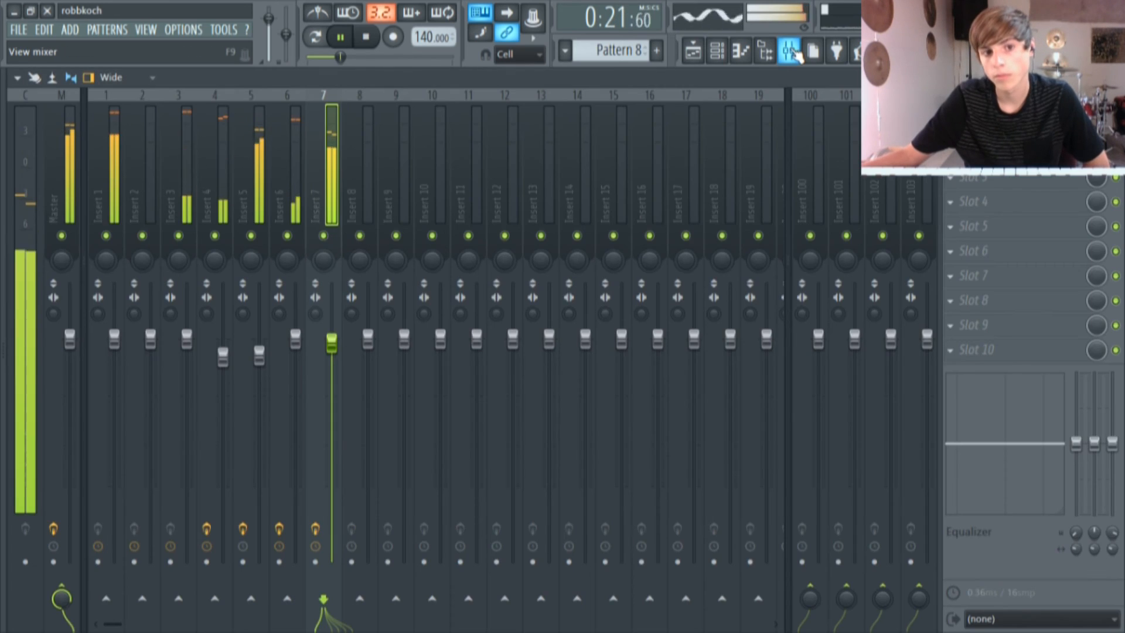
pyautogui.click(789, 51)
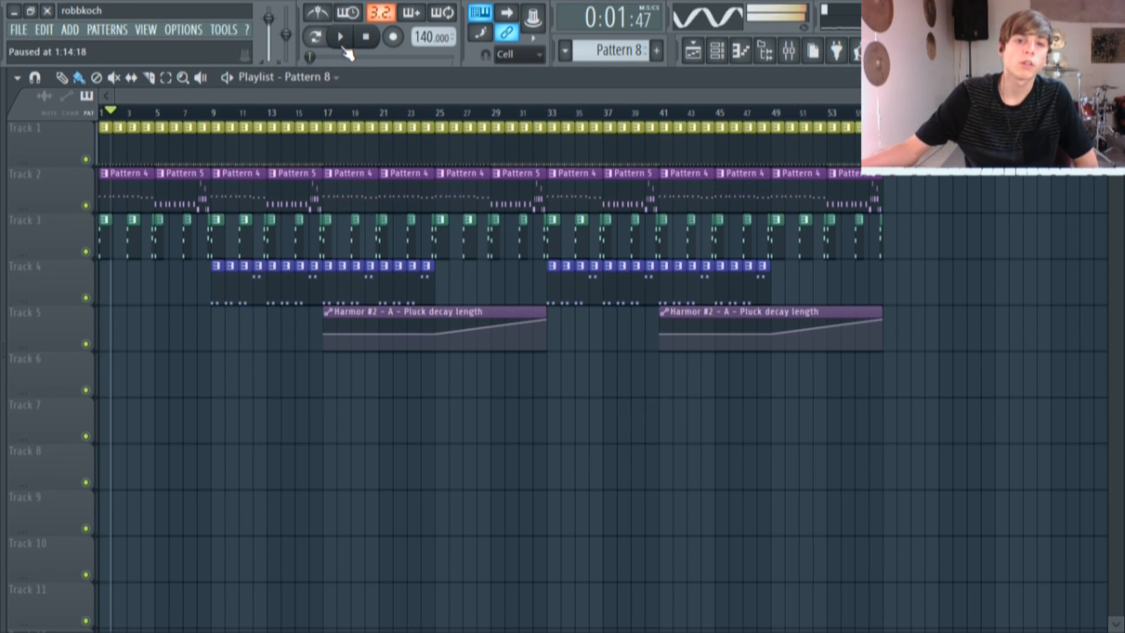
pyautogui.press('space')
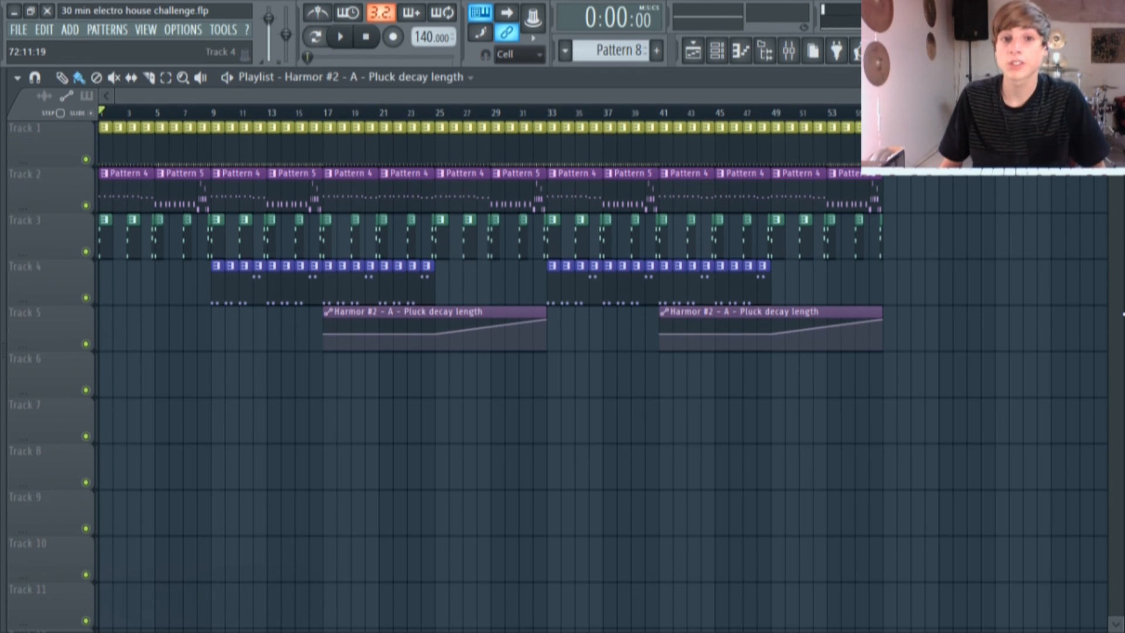